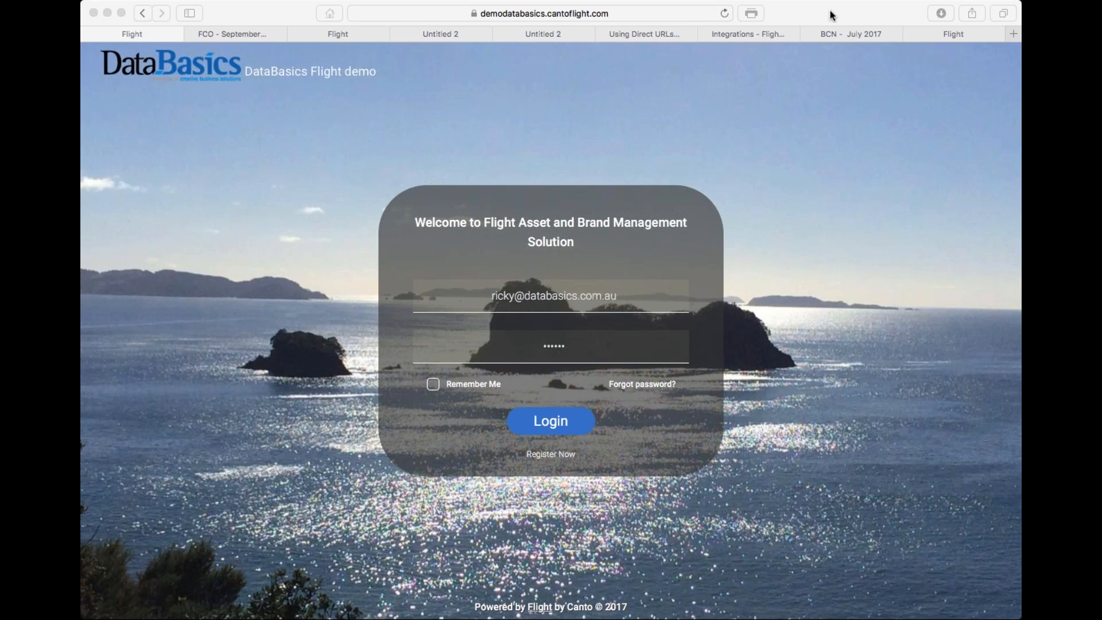
Step: Focus the Safari window and submit the filled DataBasics Flight login form
click(830, 10)
click(861, 15)
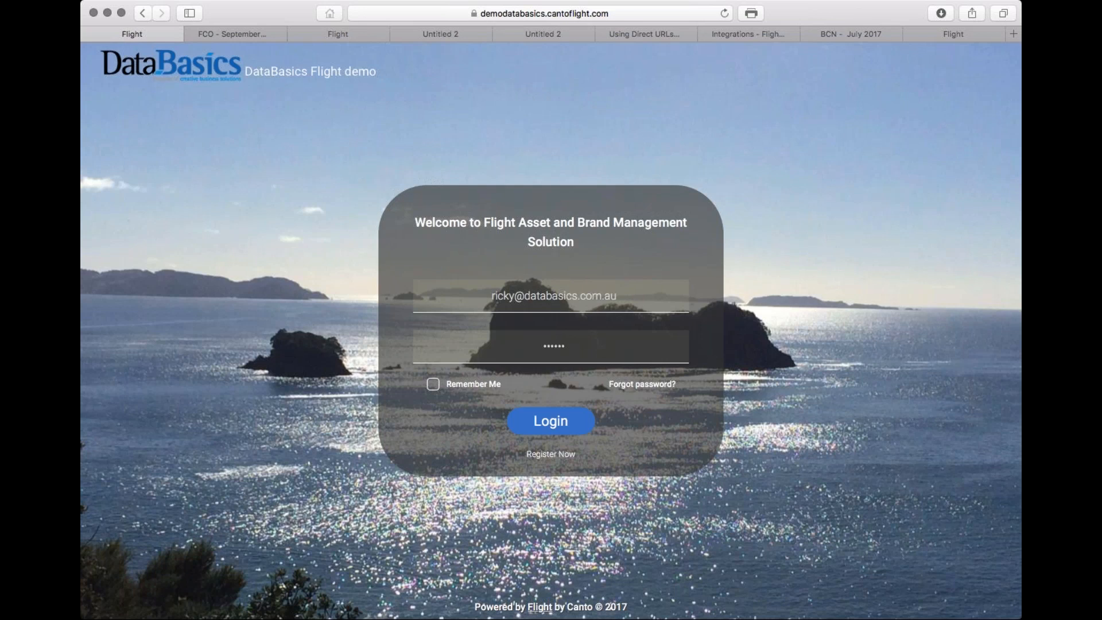
key(Return)
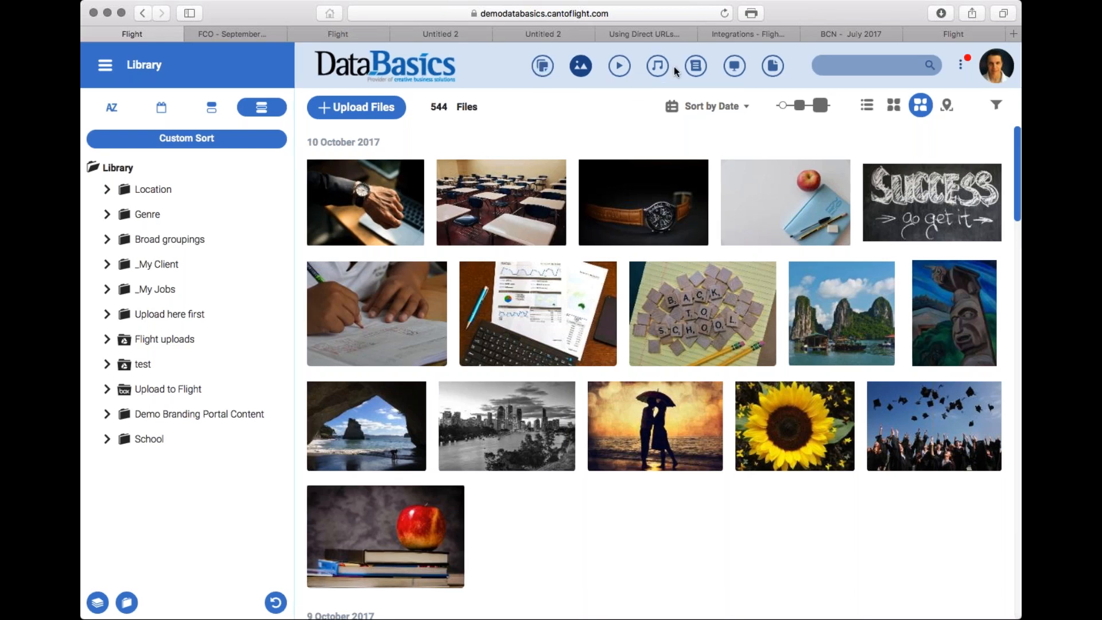
Step: Switch the library from images only to All Files
click(539, 74)
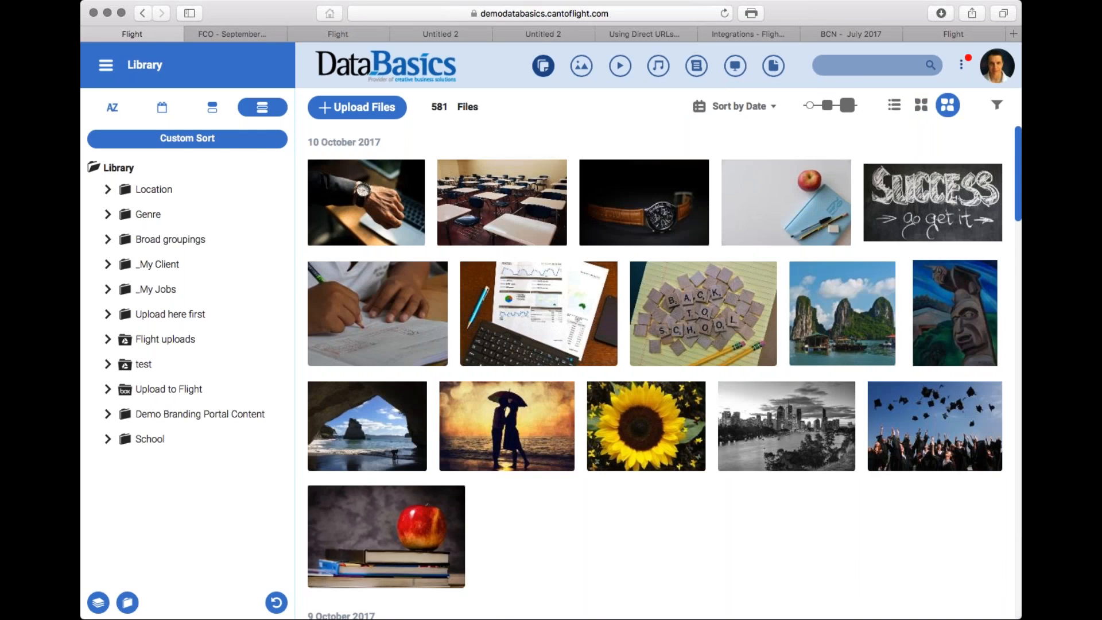
Step: Scroll through the 581 files and back to the top, then refresh the All Files view
scroll(724, 345, down, 6)
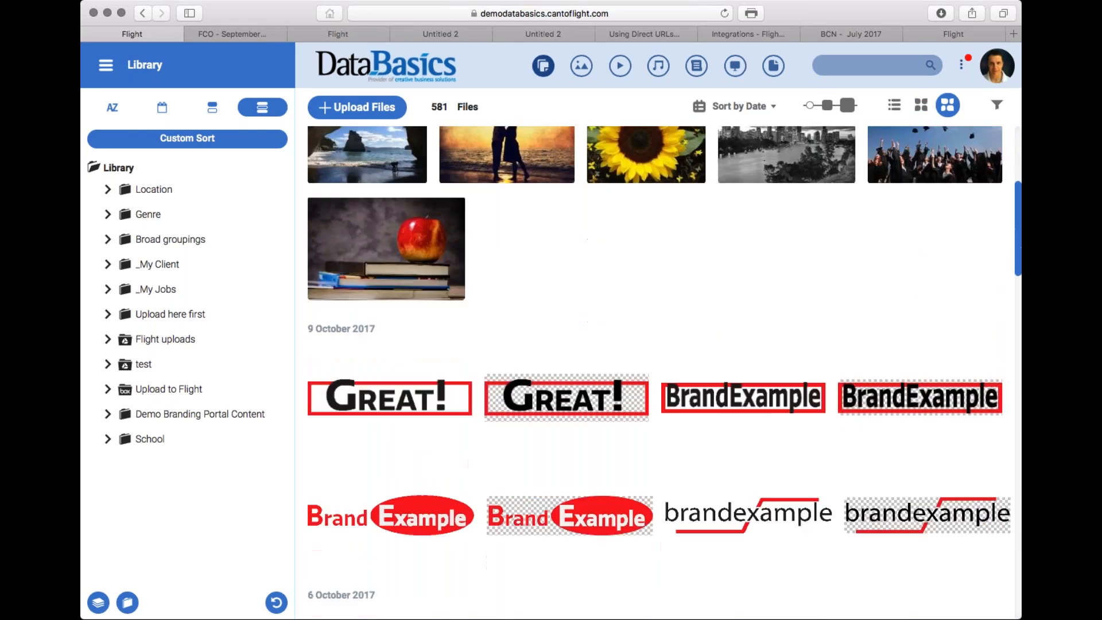
scroll(684, 339, down, 6)
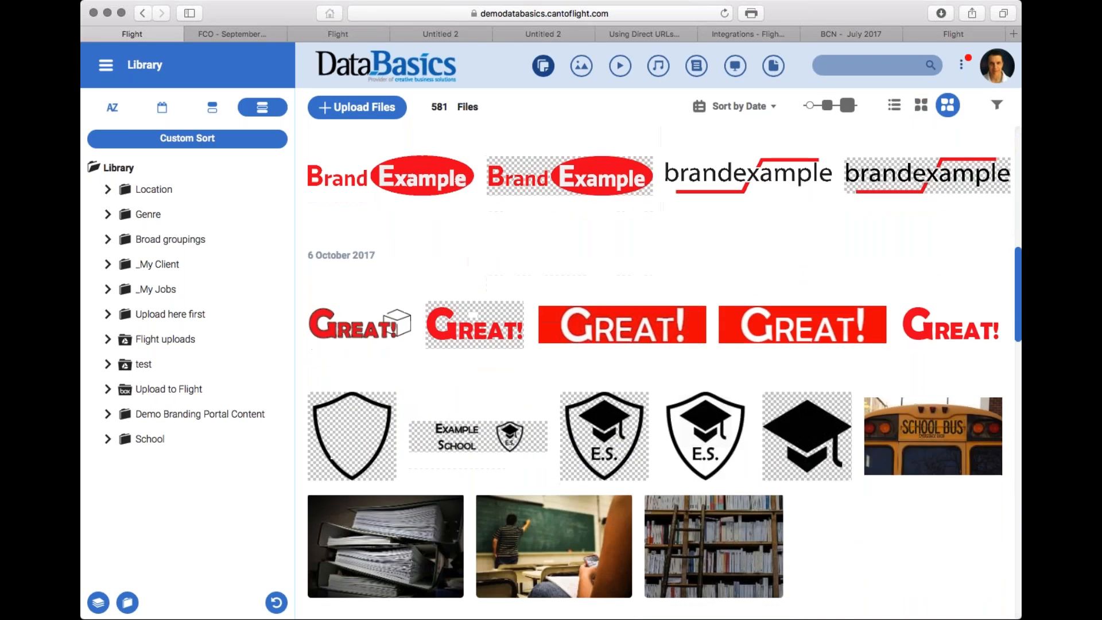
scroll(648, 412, down, 7)
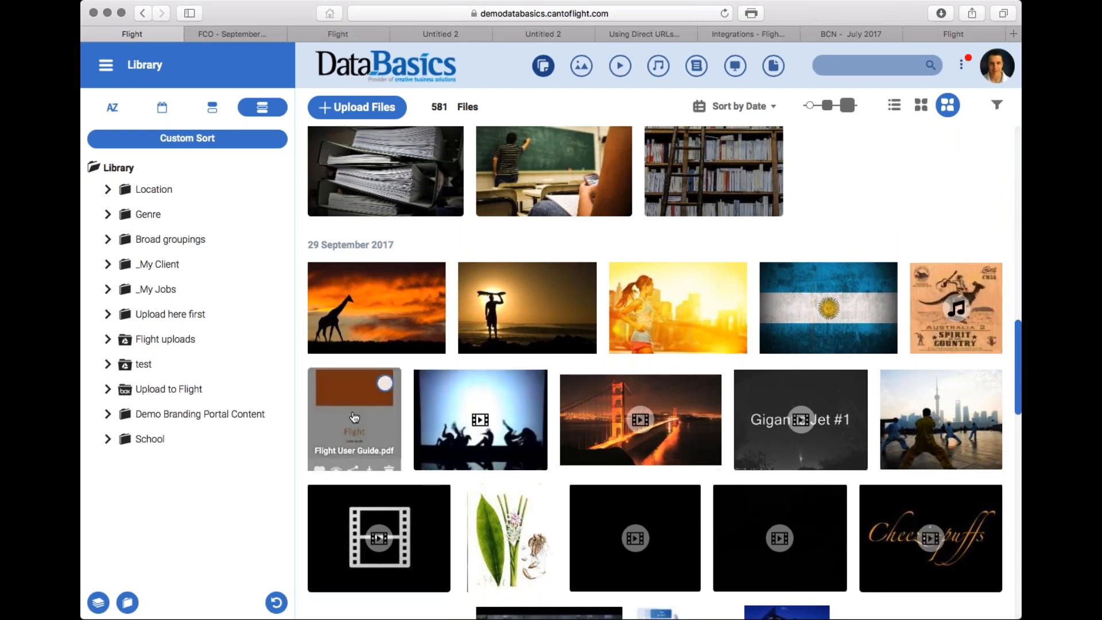
scroll(636, 341, up, 12)
scroll(636, 342, up, 5)
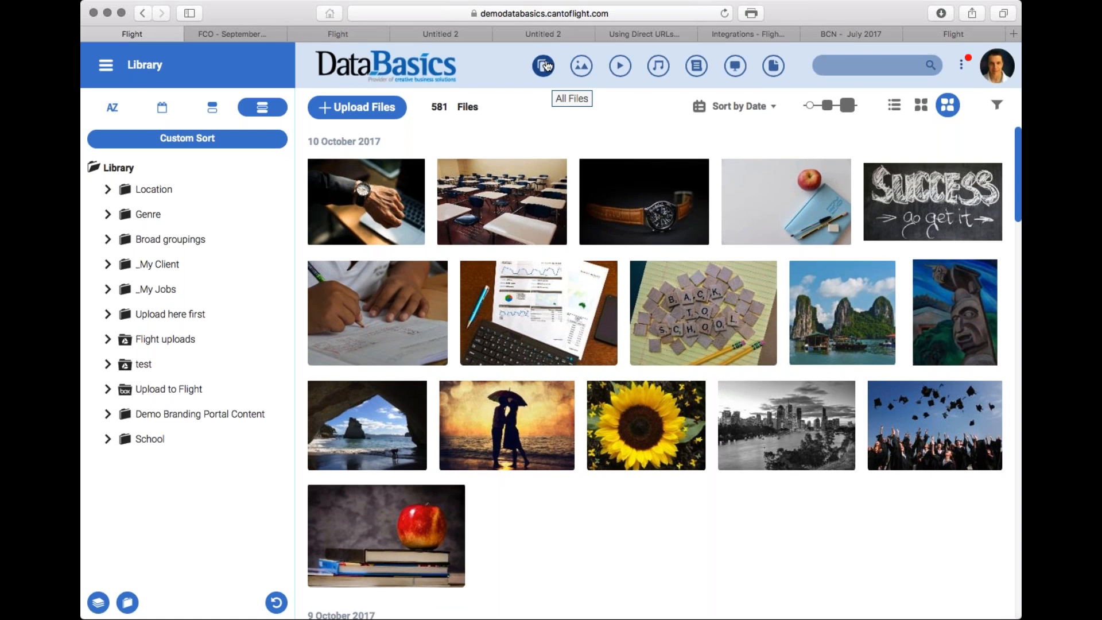
click(543, 66)
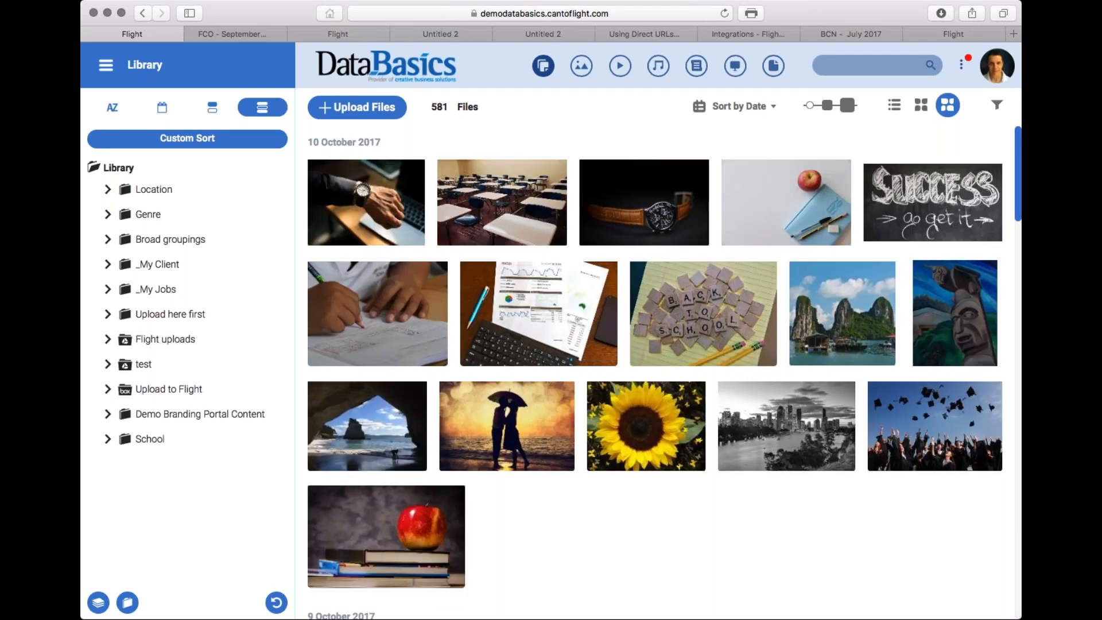
Step: Browse the image-only view, then filter the library to the 20 video files
click(581, 66)
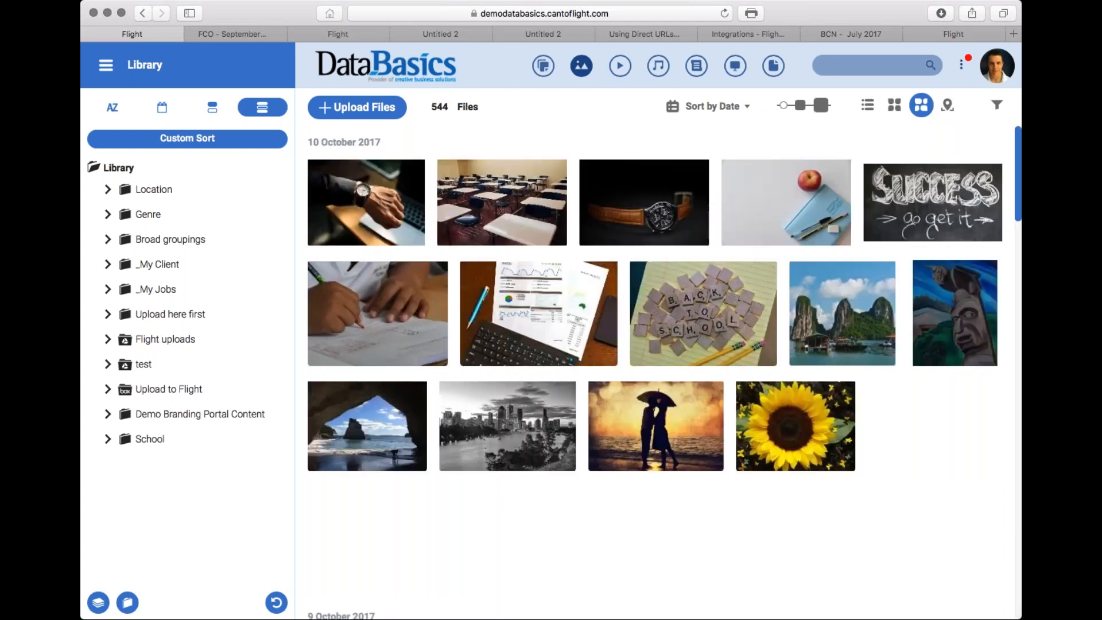
scroll(704, 322, down, 10)
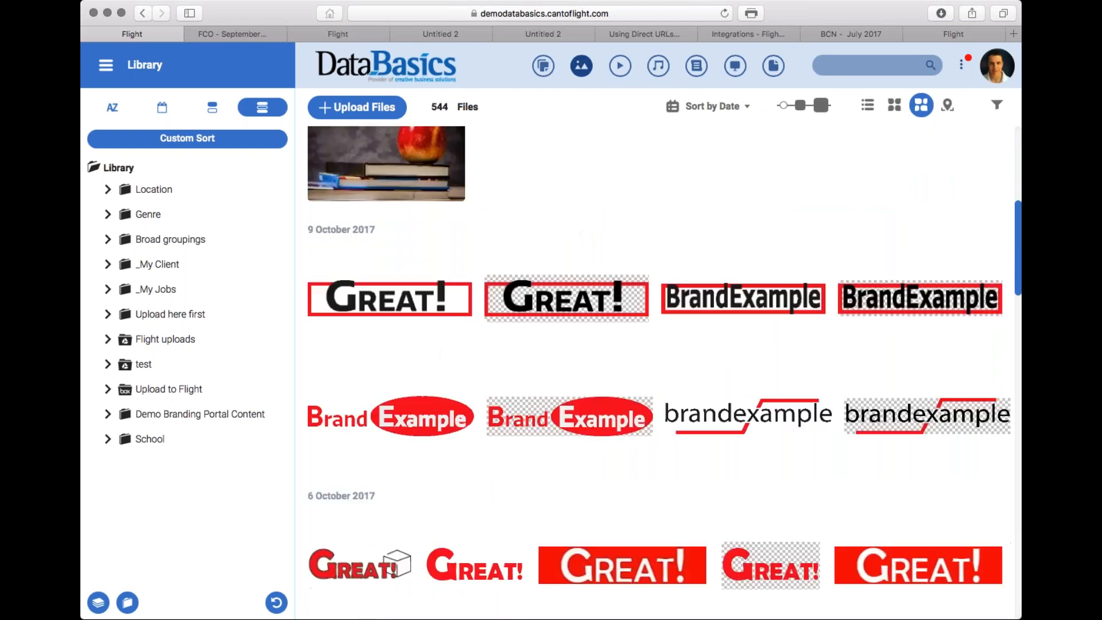
scroll(665, 373, down, 10)
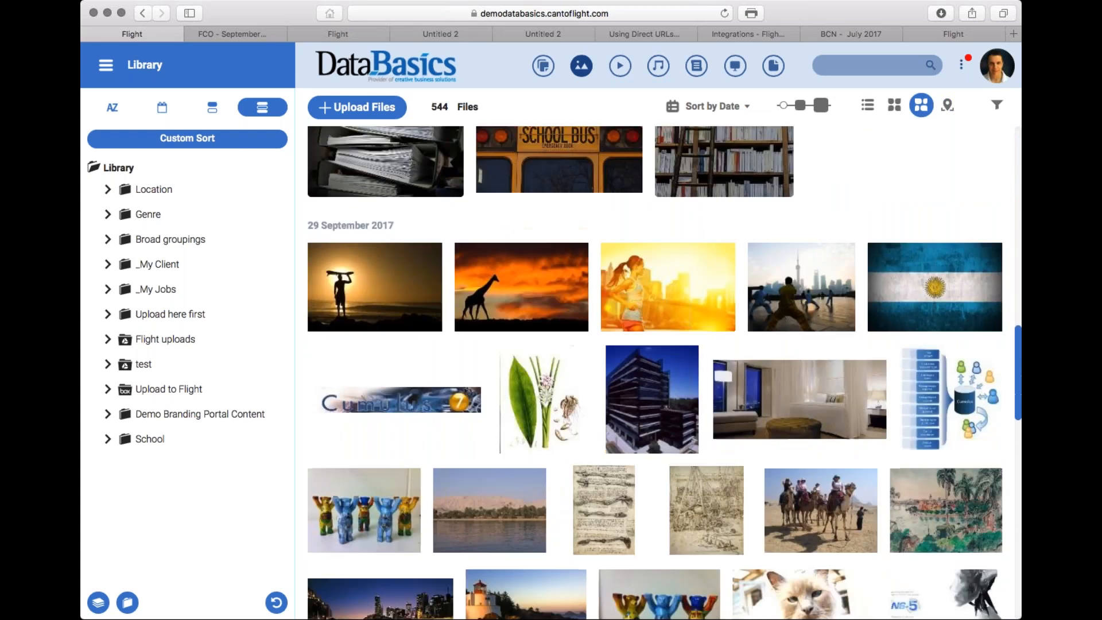
scroll(651, 344, up, 15)
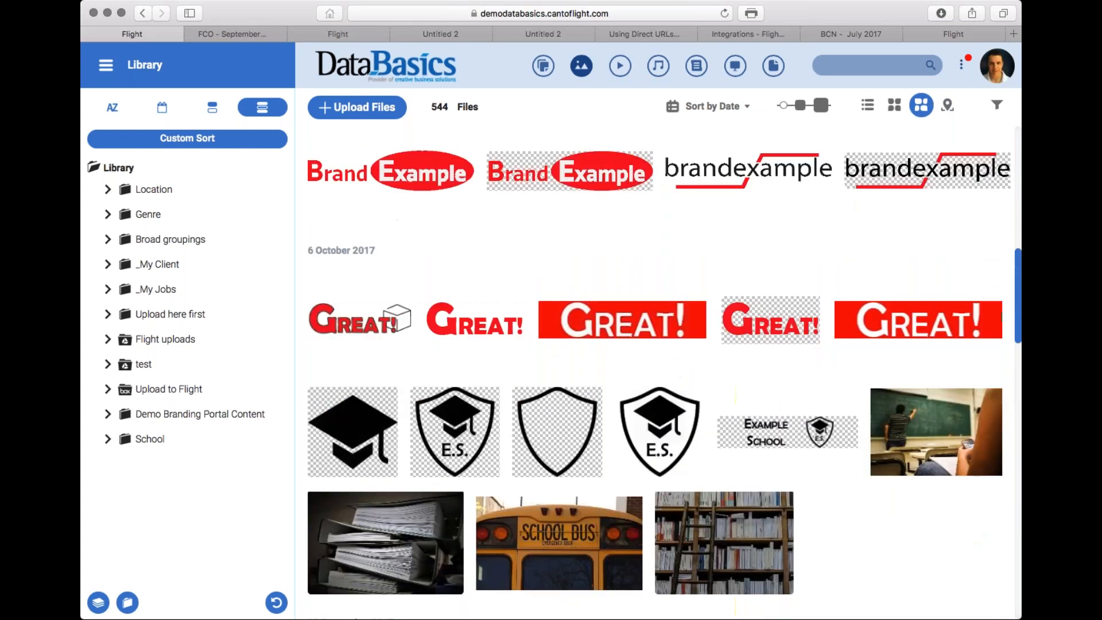
click(620, 66)
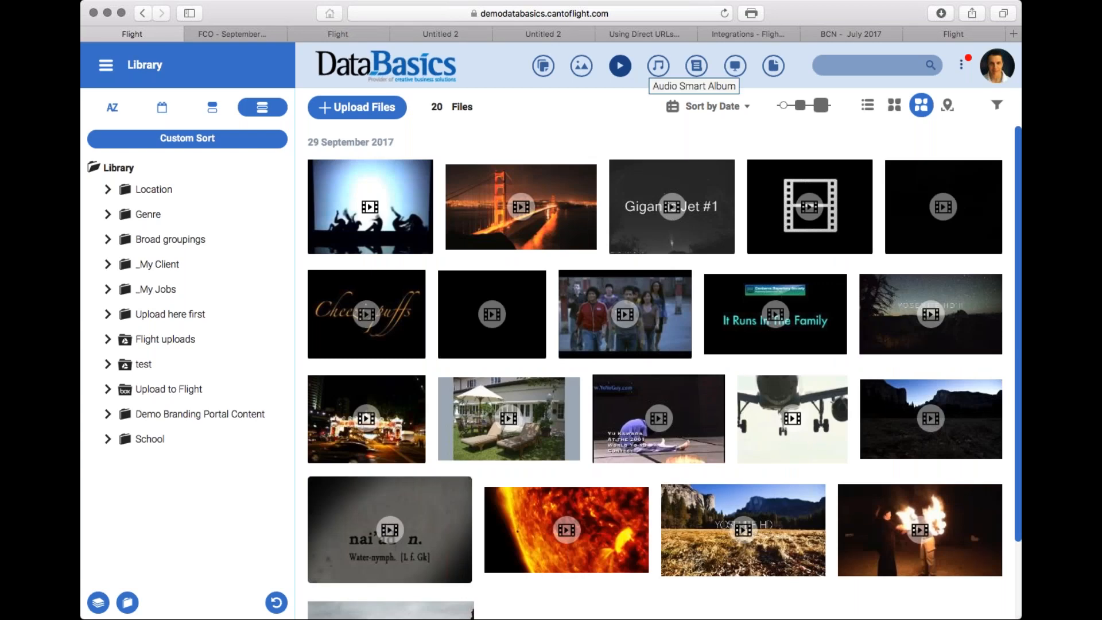
Step: Look at the 3 audio files and 6 documents, then filter back to the 544 images
click(659, 66)
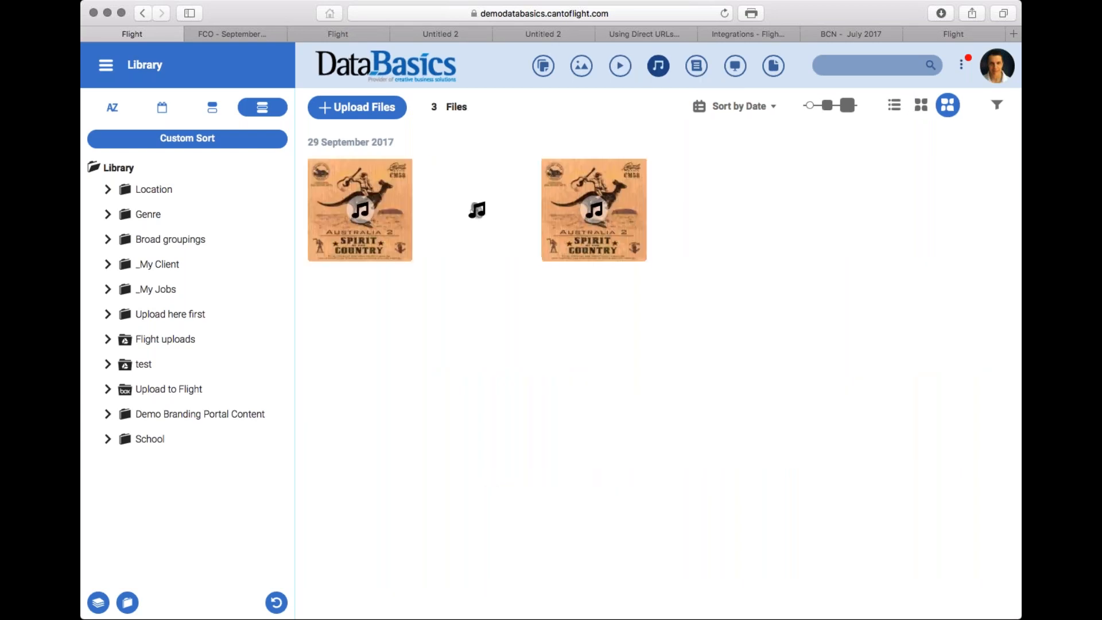
click(697, 65)
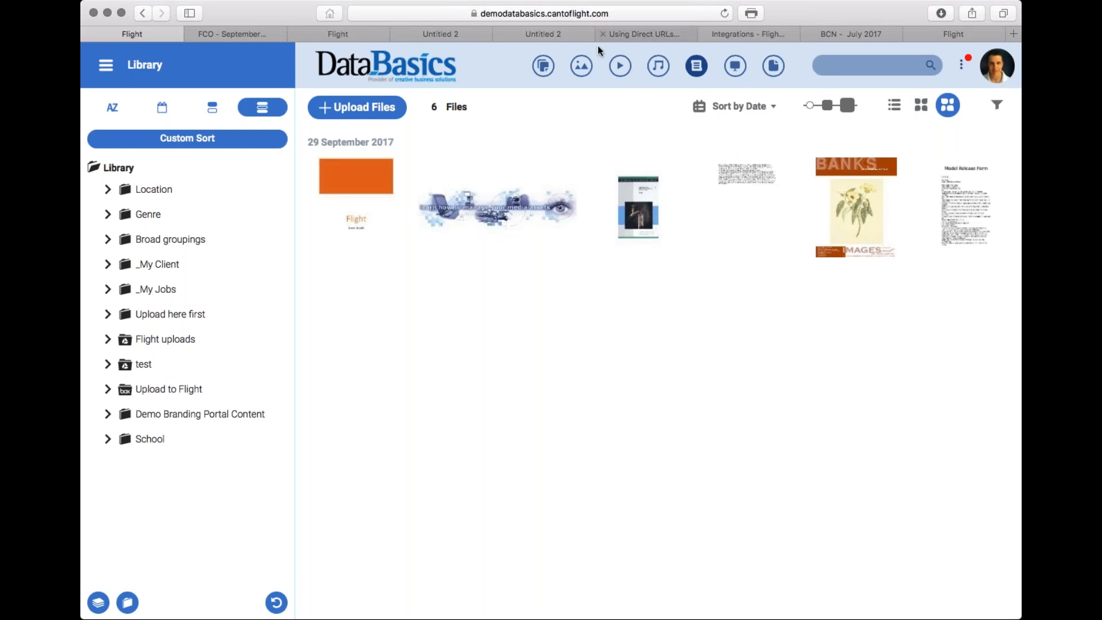
click(581, 66)
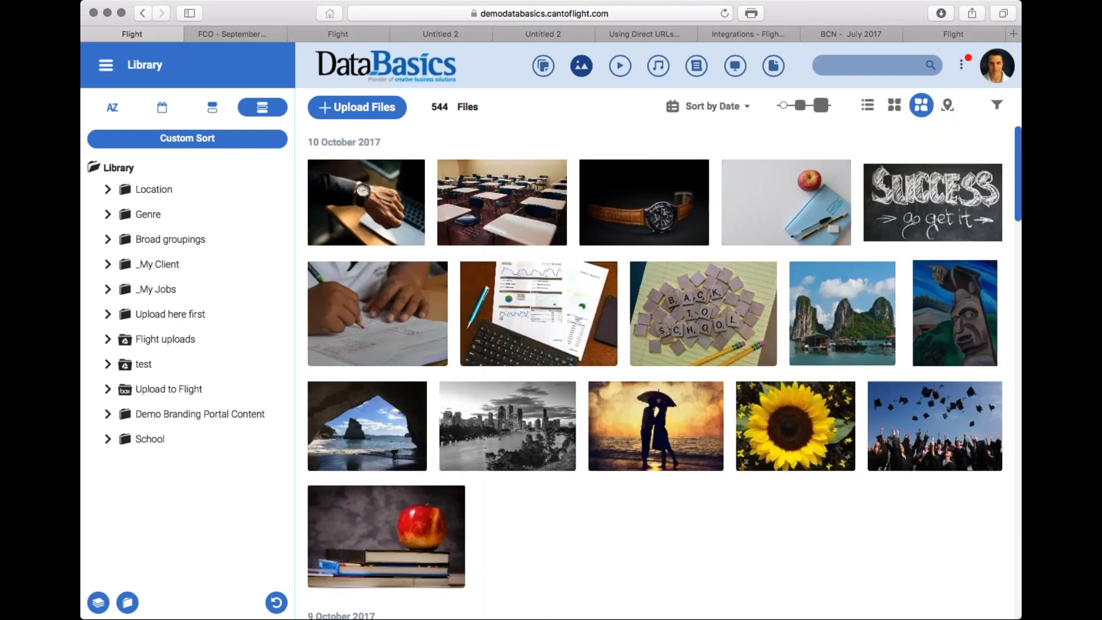
Step: Glance at the 20 videos and 3 audio files, then return to the 544 images
click(620, 66)
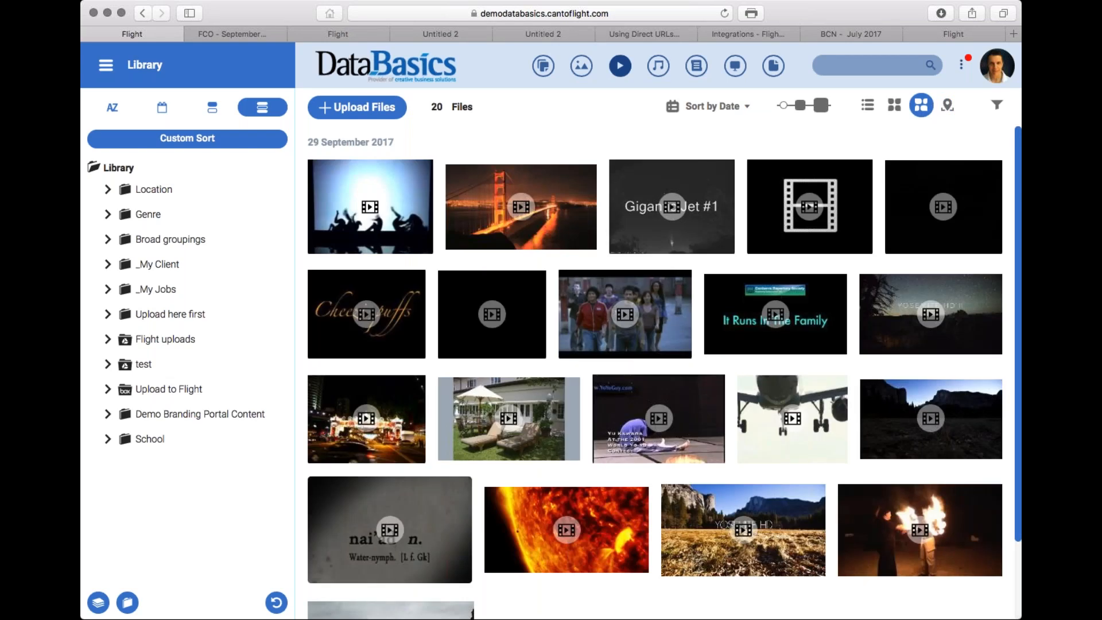
click(658, 66)
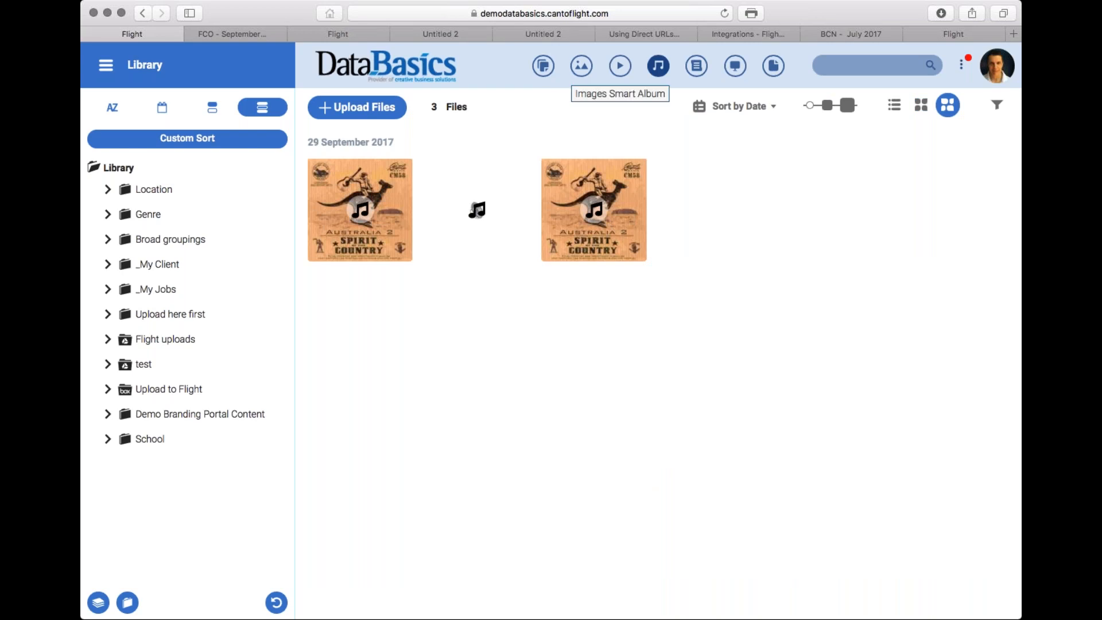
click(582, 65)
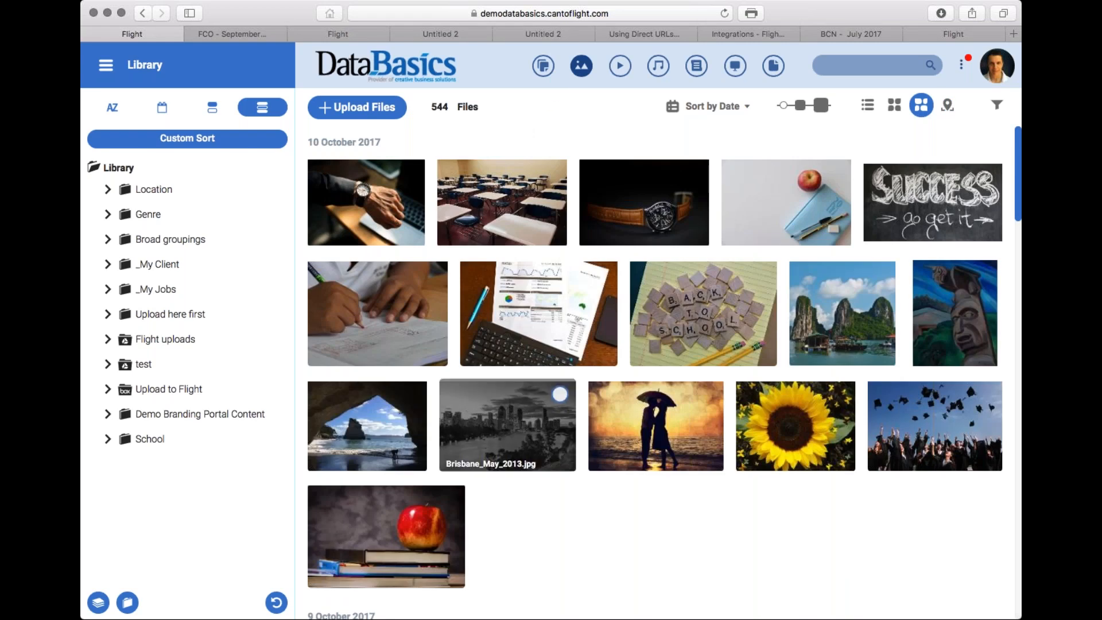
click(390, 529)
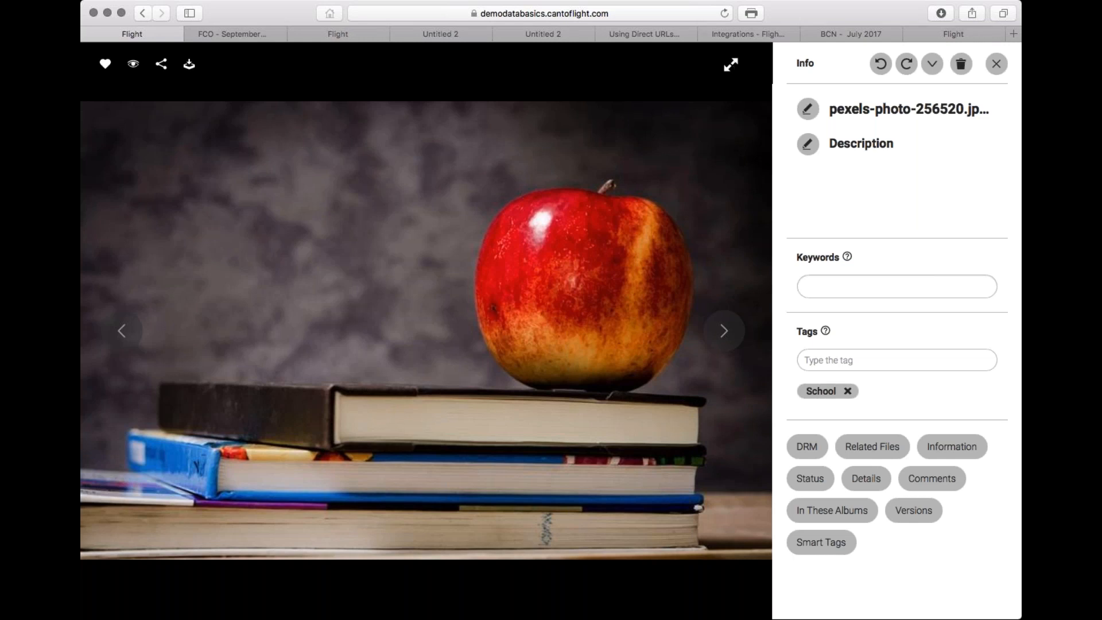
click(997, 64)
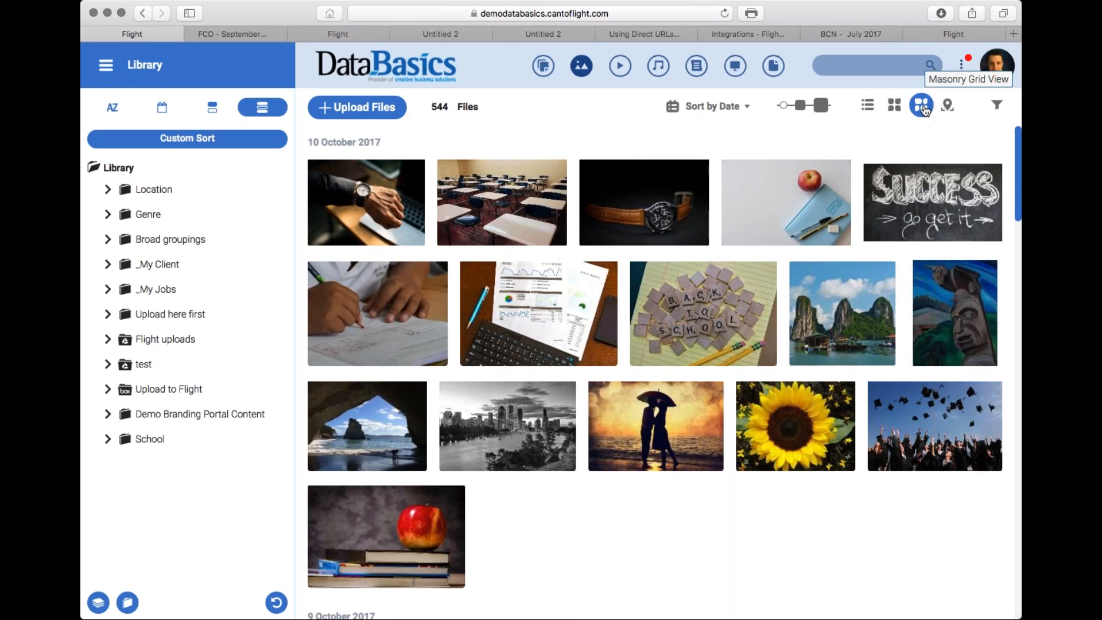
Step: Show the 544 images as square thumbnails, then switch back to the masonry grid
mouse_move(832, 246)
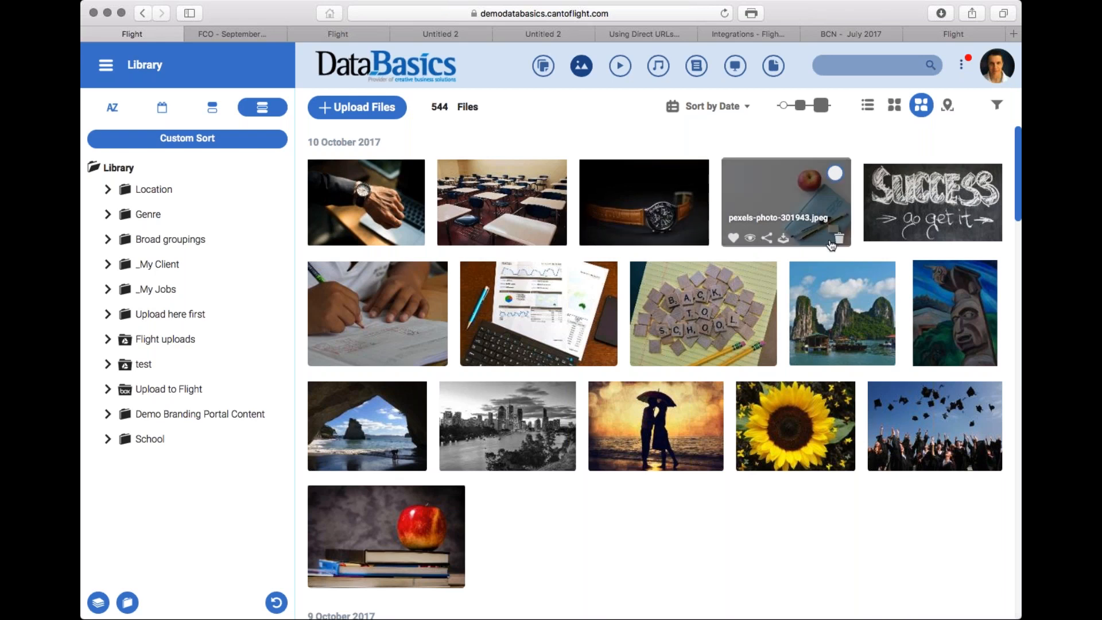
mouse_move(522, 265)
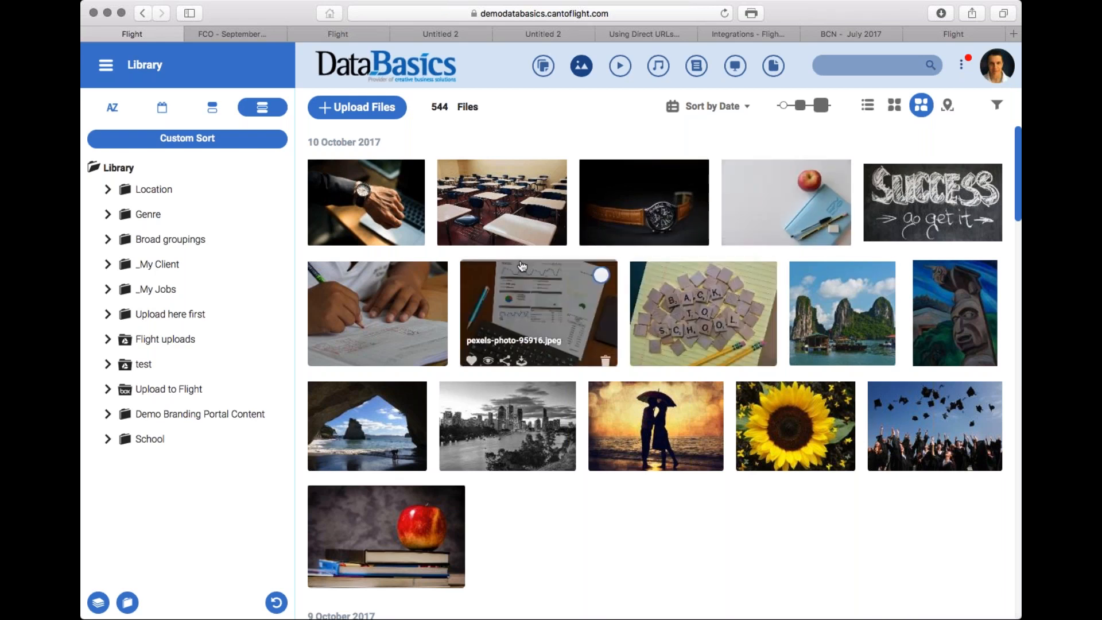
click(895, 106)
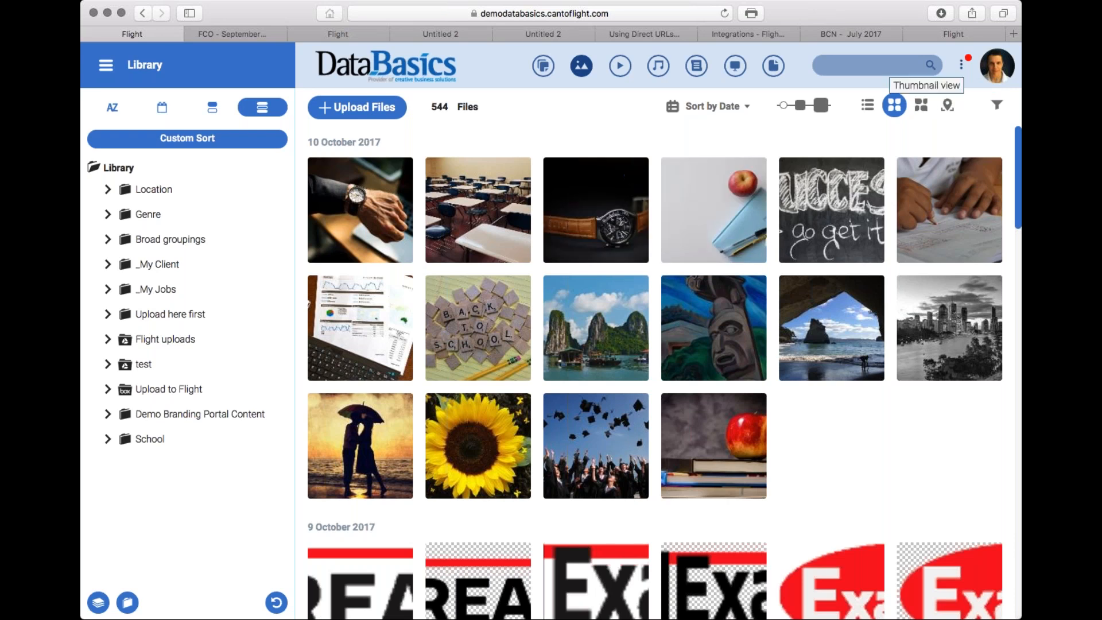
click(923, 109)
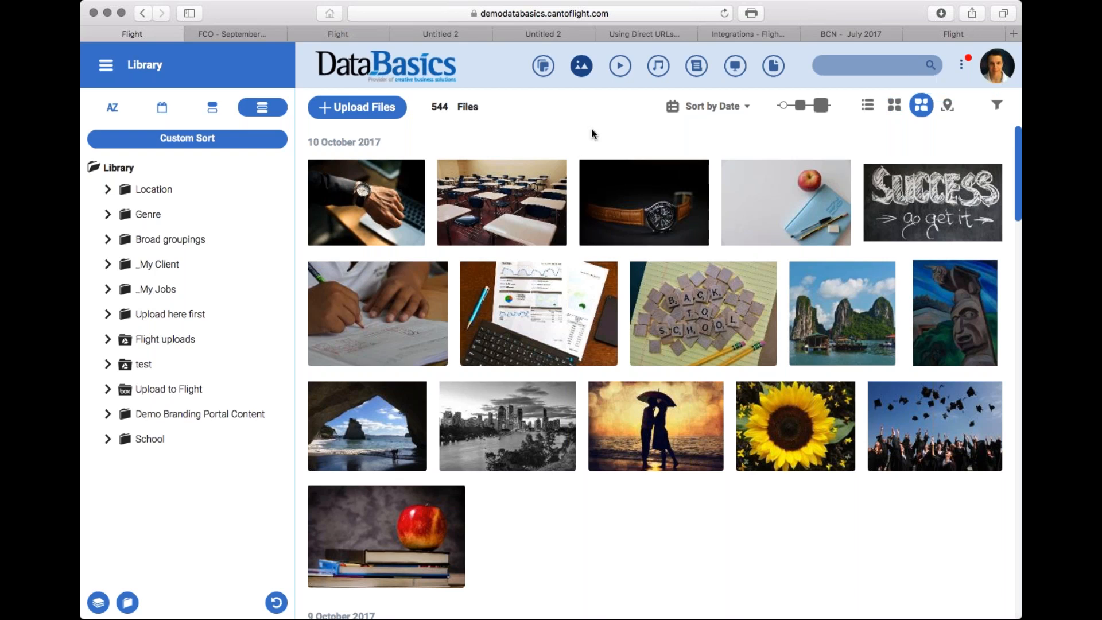
Step: Filter to videos, preview the Golden Gate Bridge clip, then show the 3 audio files
click(620, 65)
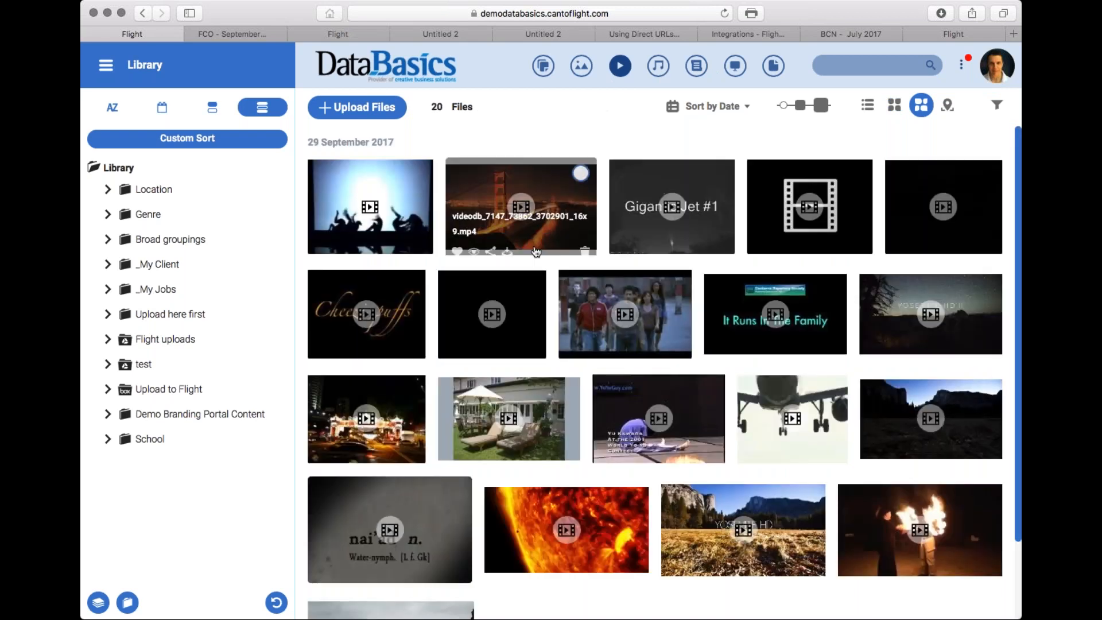
click(521, 212)
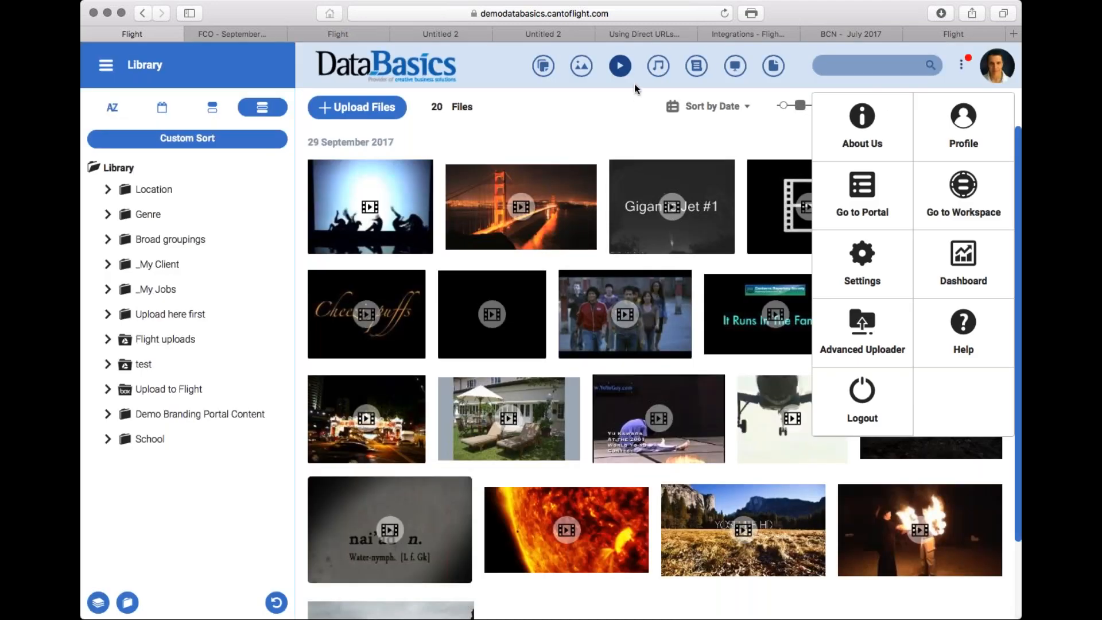
click(659, 66)
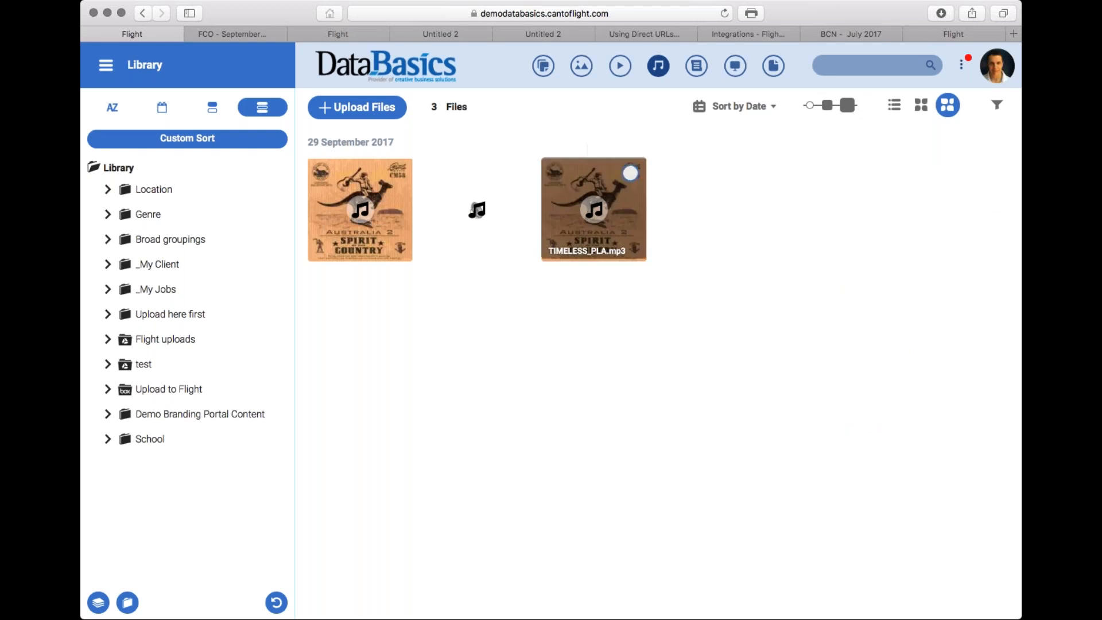
Step: Preview and close TIMELESS_PLA.mp3, then filter the library to the 6 documents
click(594, 212)
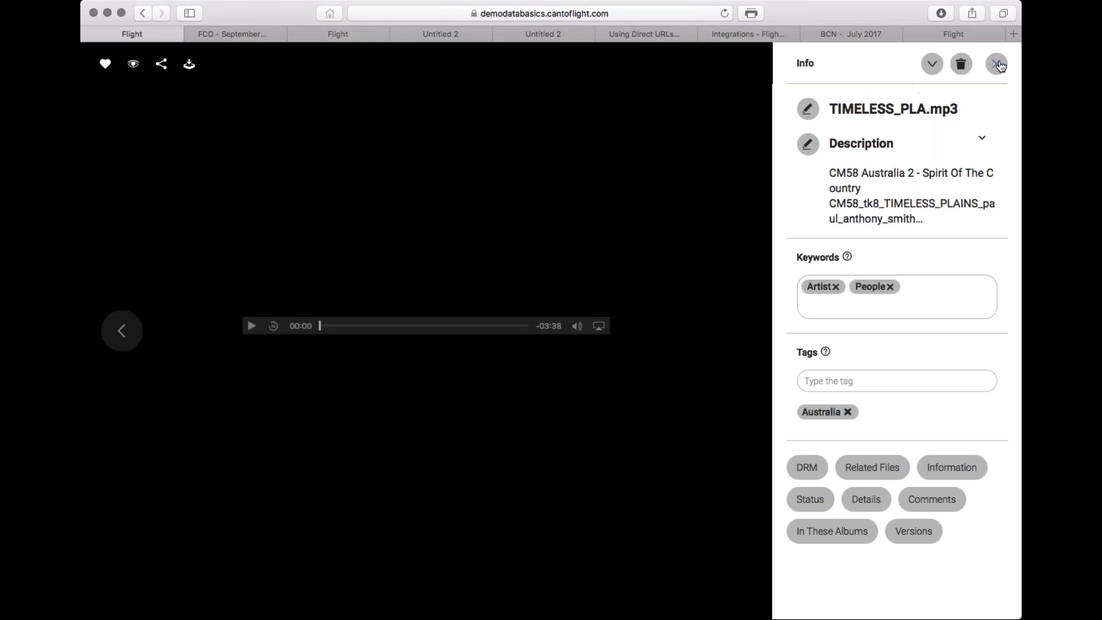
click(997, 63)
click(697, 66)
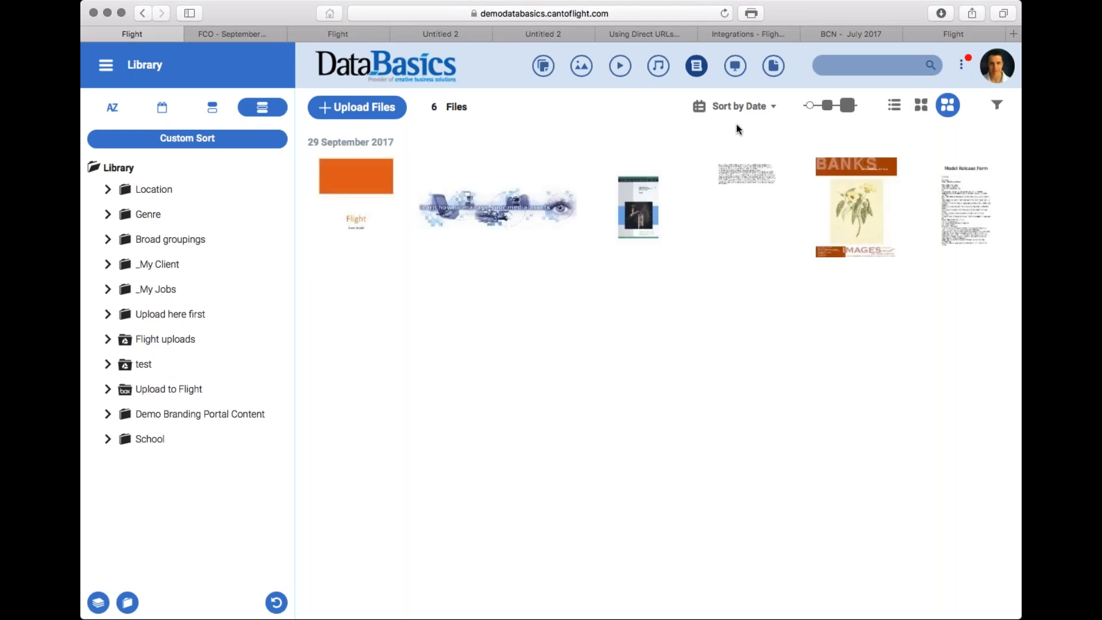
Step: Open Model Release Form.docx to see its Info panel with keywords Democracy and Import
mouse_move(960, 210)
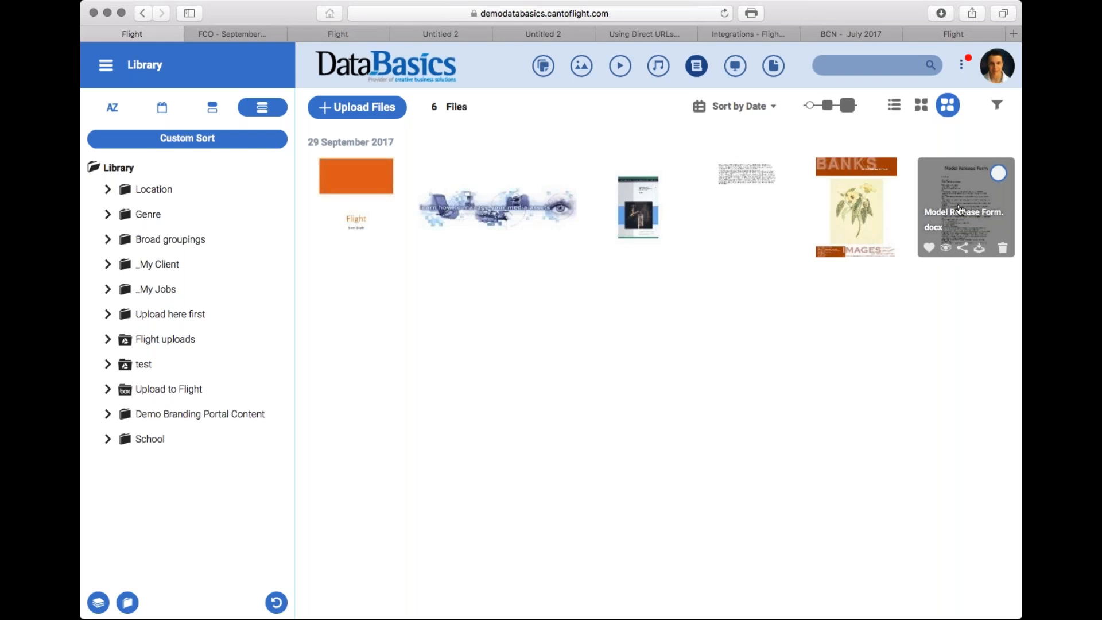
click(960, 210)
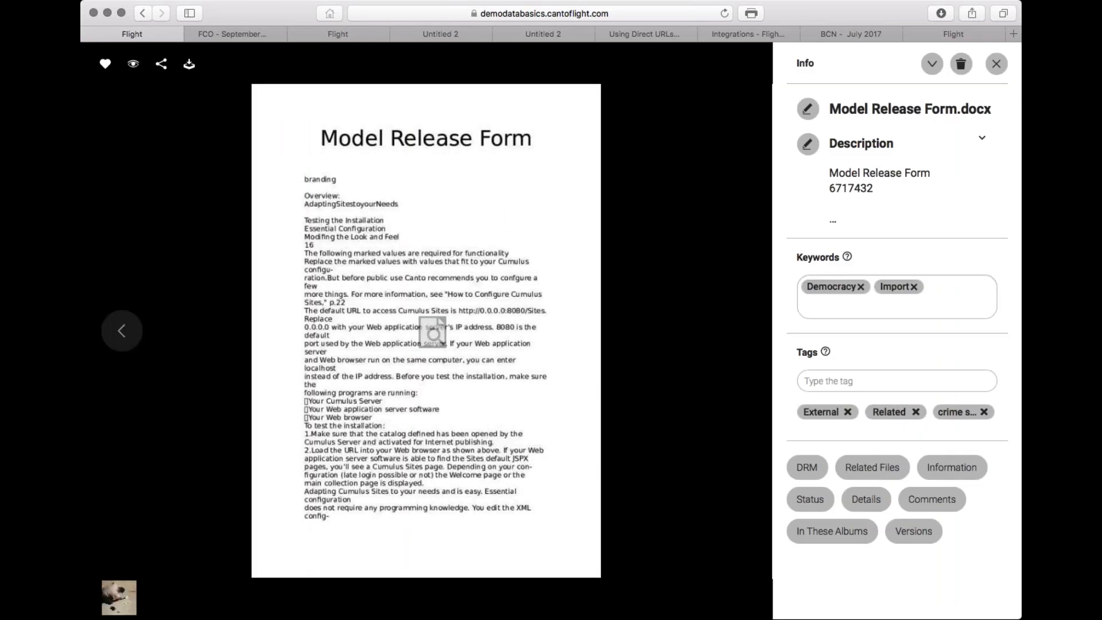
click(435, 337)
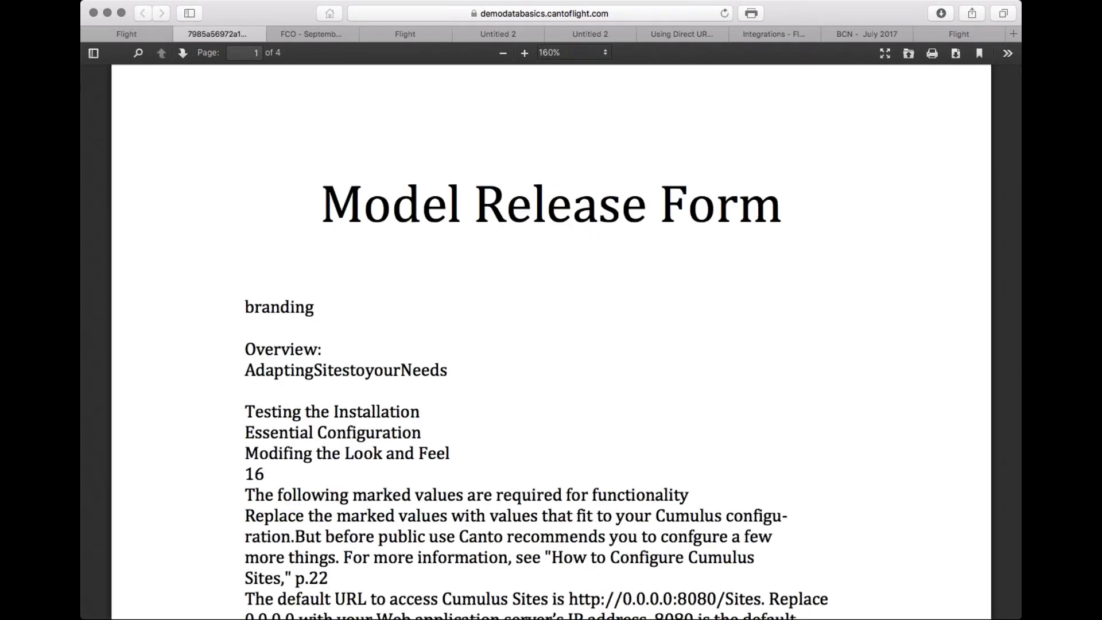
click(502, 54)
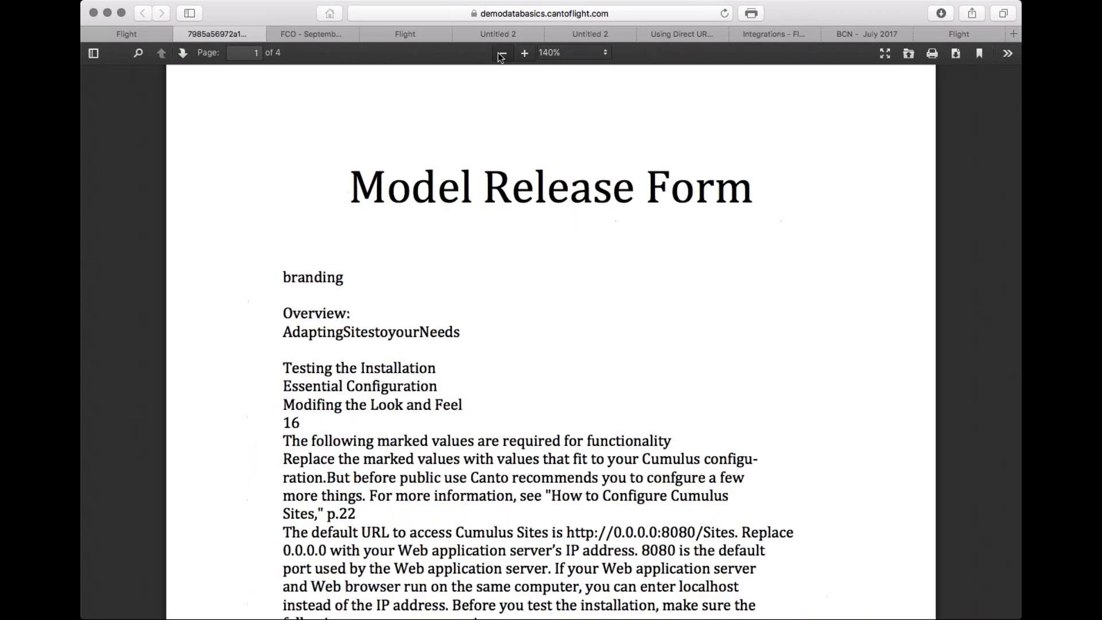
click(502, 53)
click(501, 54)
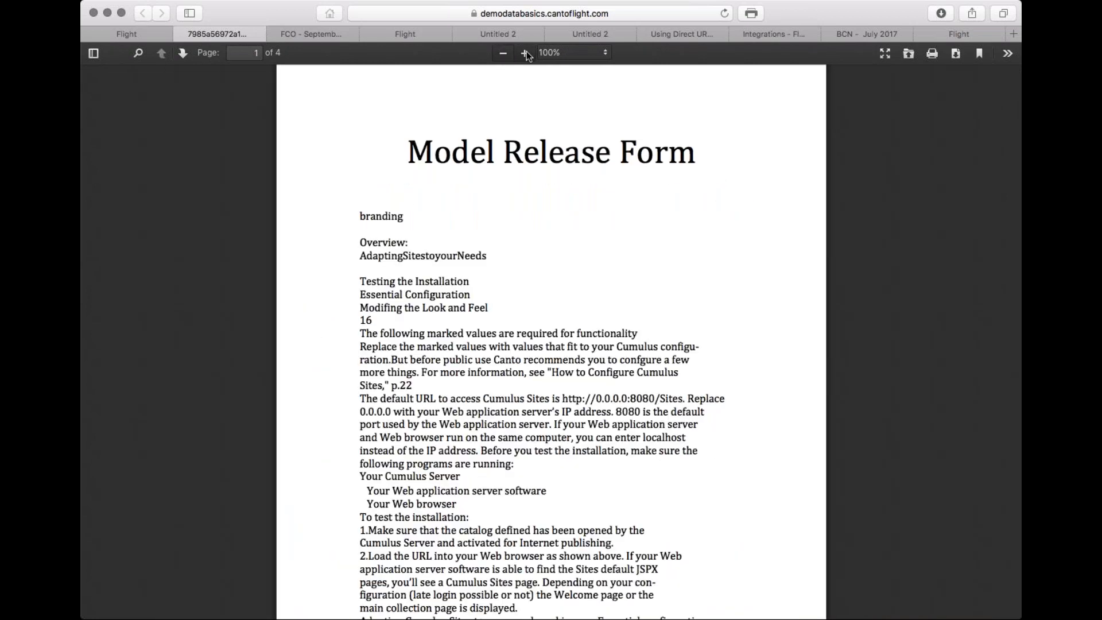
click(183, 53)
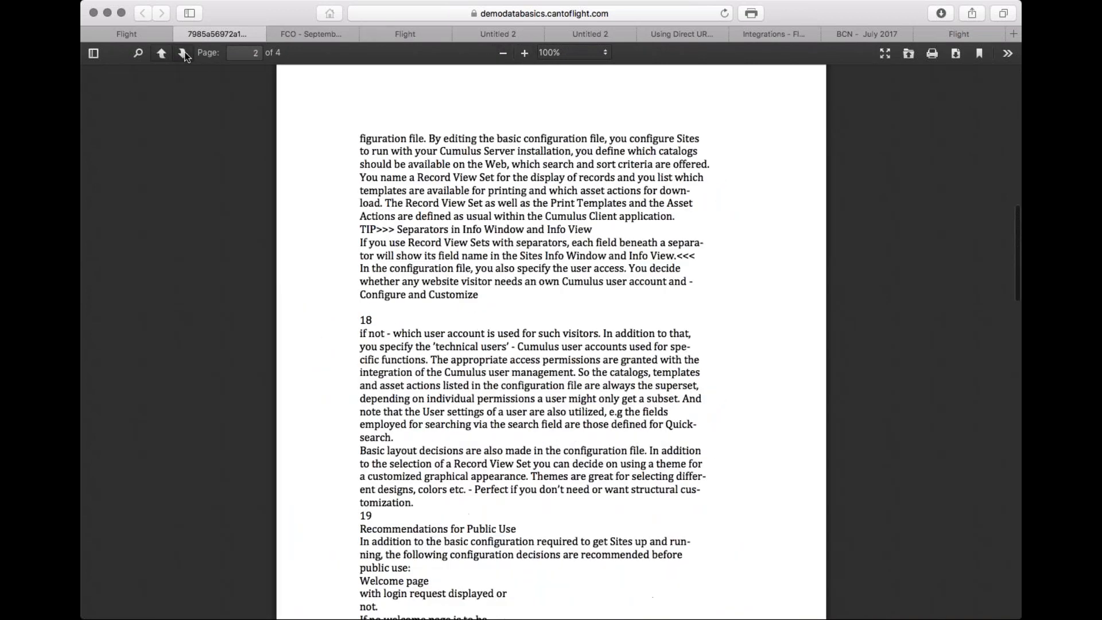
click(183, 53)
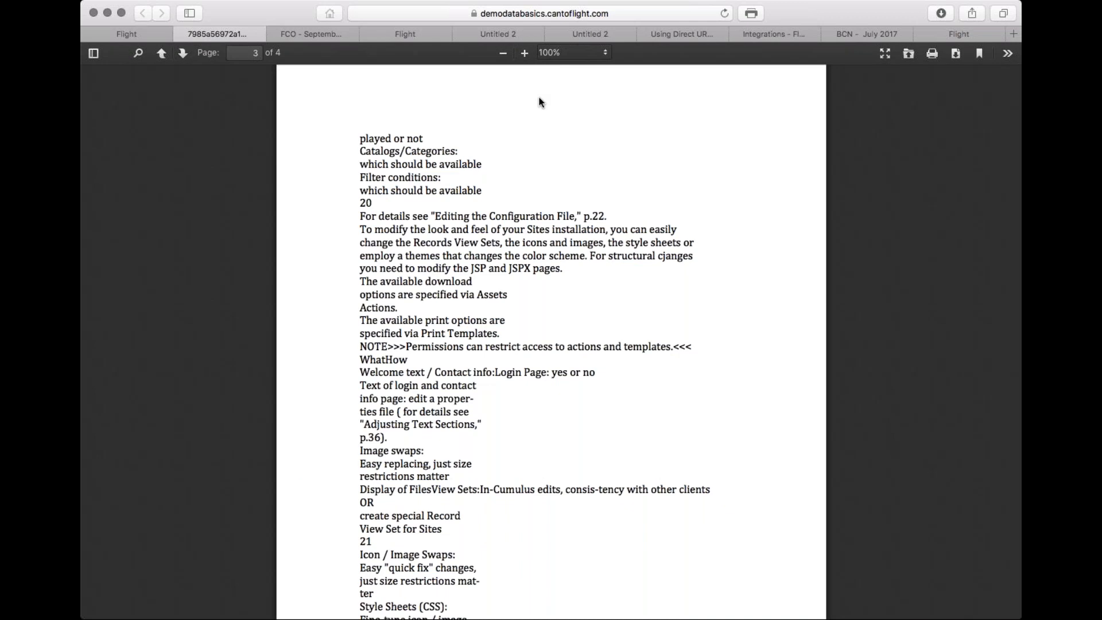
click(180, 33)
Step: Preview ed-imagesnorth.pdf from the library and open the full PDF in a new browser tab
click(996, 65)
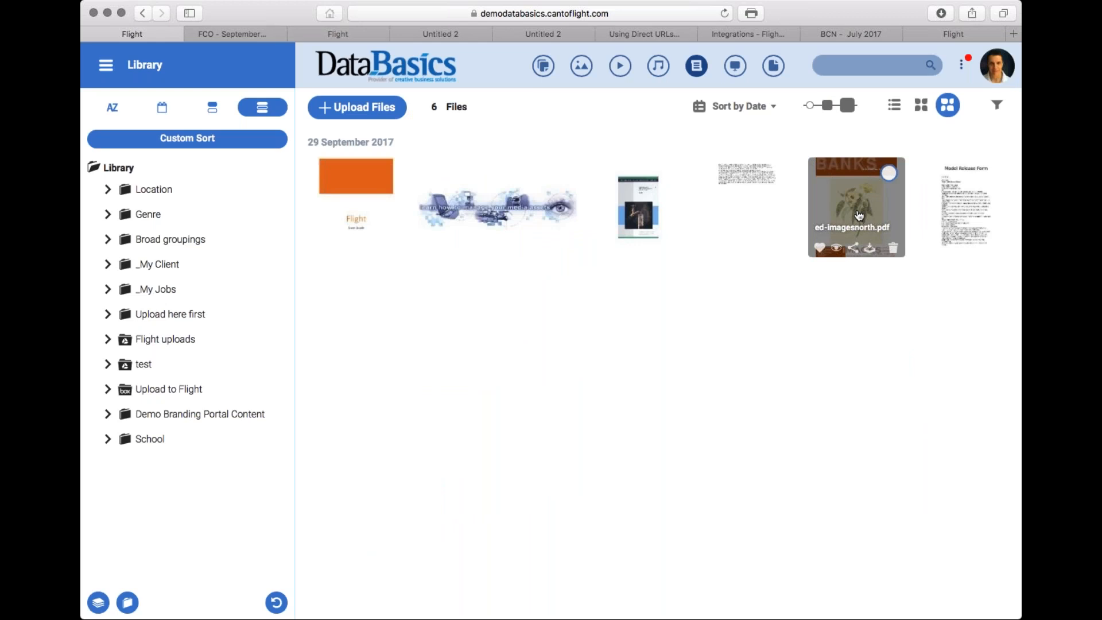
click(859, 216)
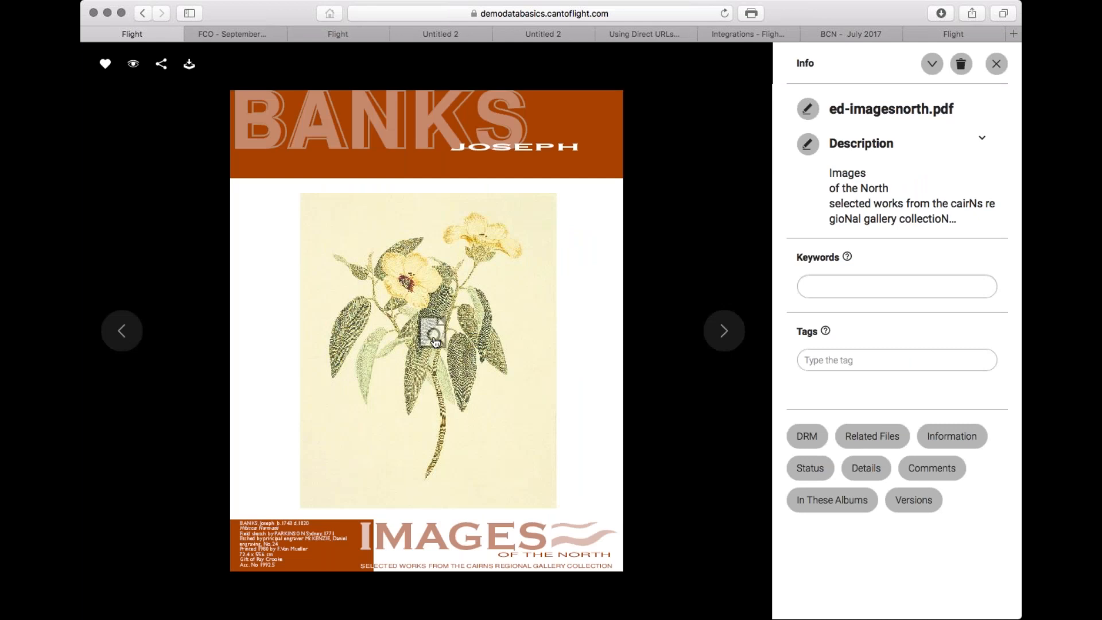
click(433, 336)
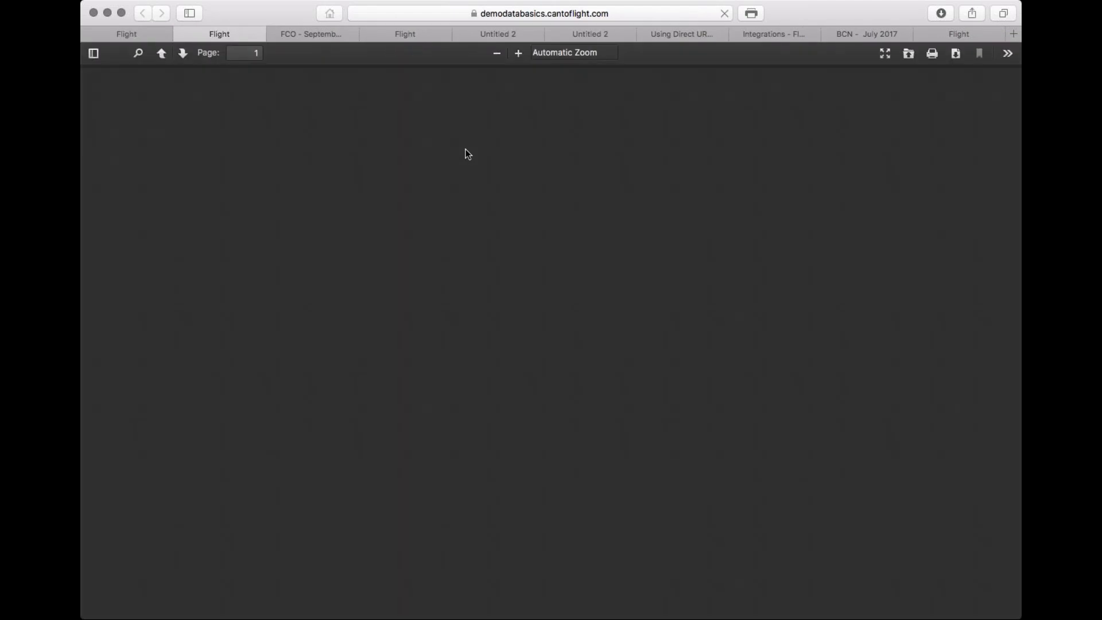
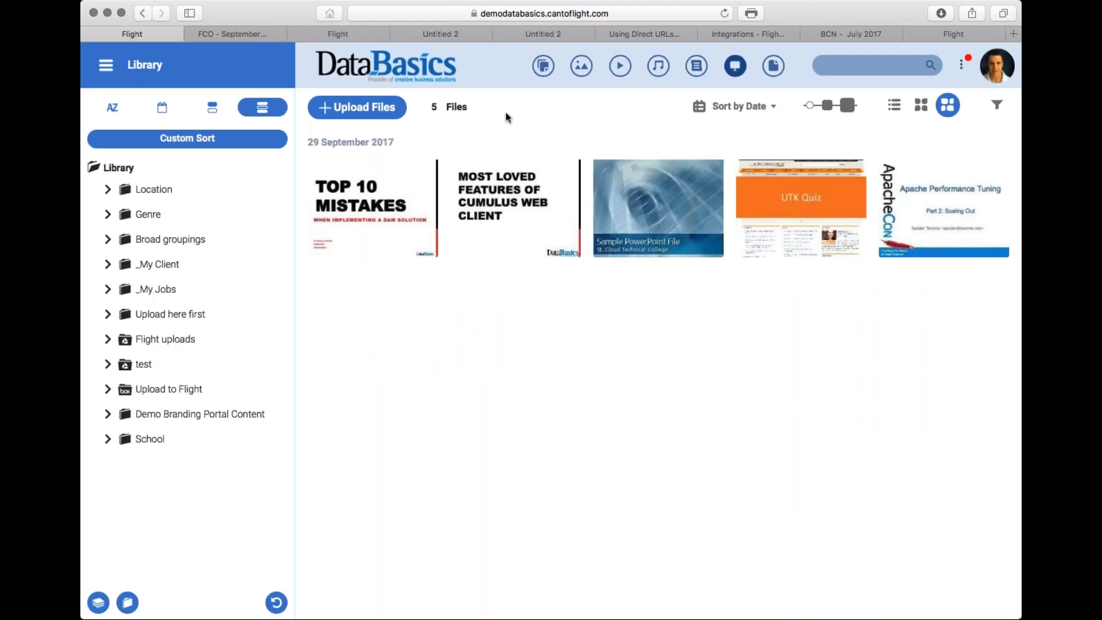
Step: Reload the Library home via the DataBasics logo to show all 581 files by date
click(410, 57)
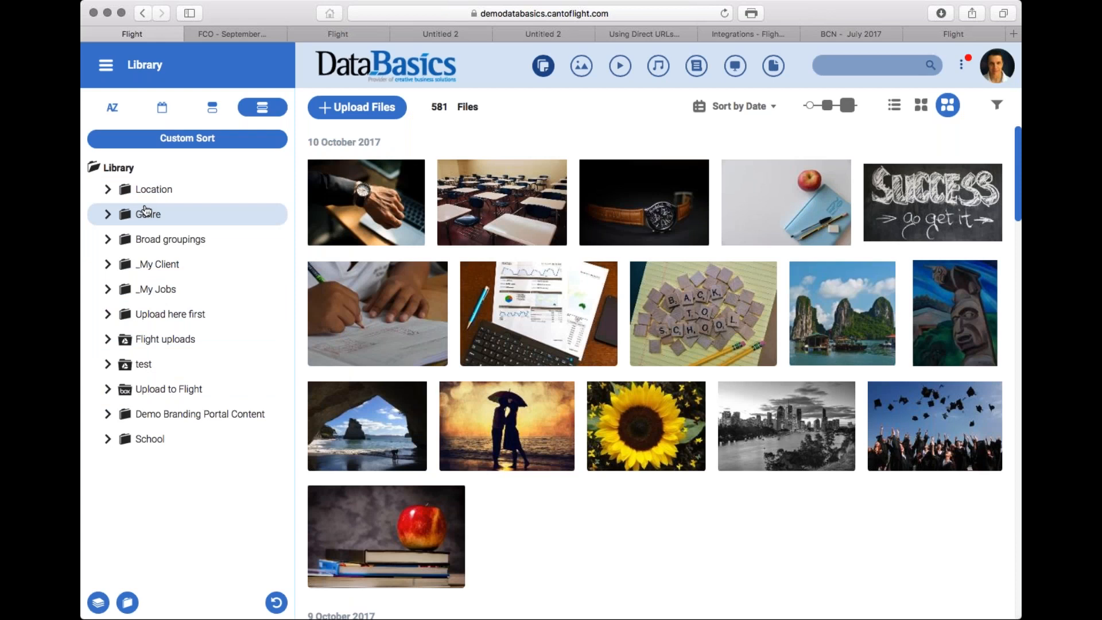
Step: Expand Location and Genre, browse the Adventure and Documentary albums, then show Location's five countries
click(108, 189)
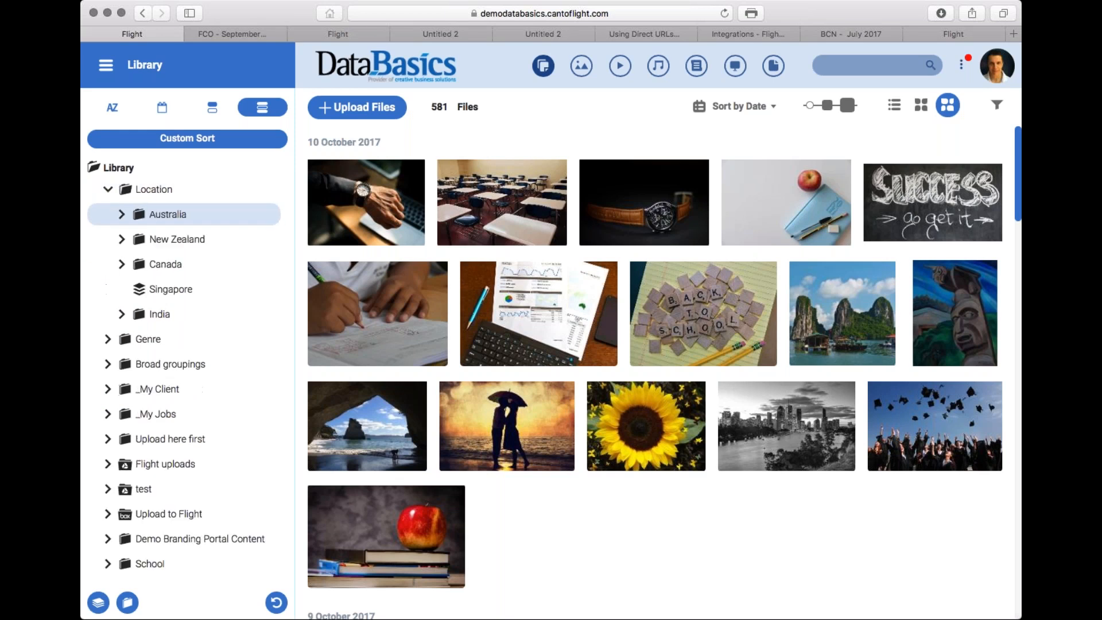
click(107, 340)
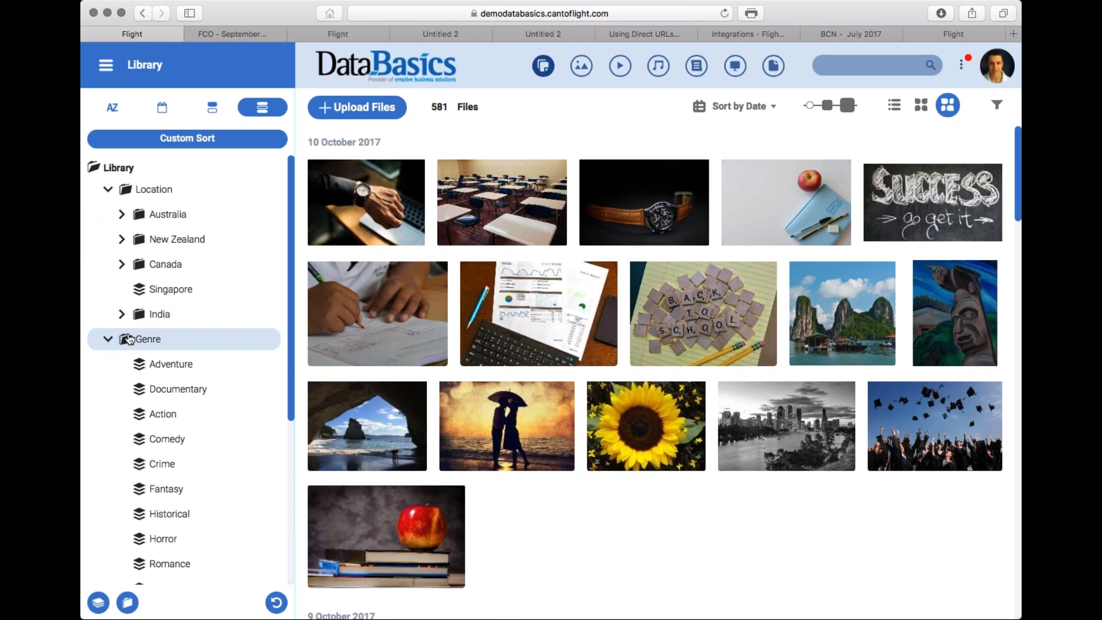
click(146, 365)
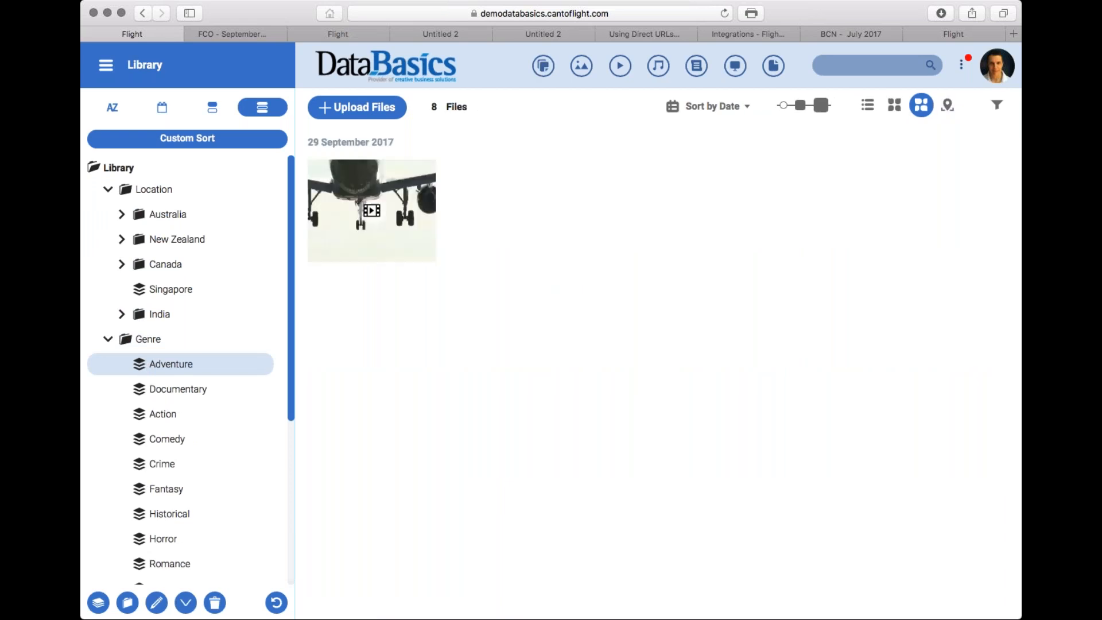
click(180, 390)
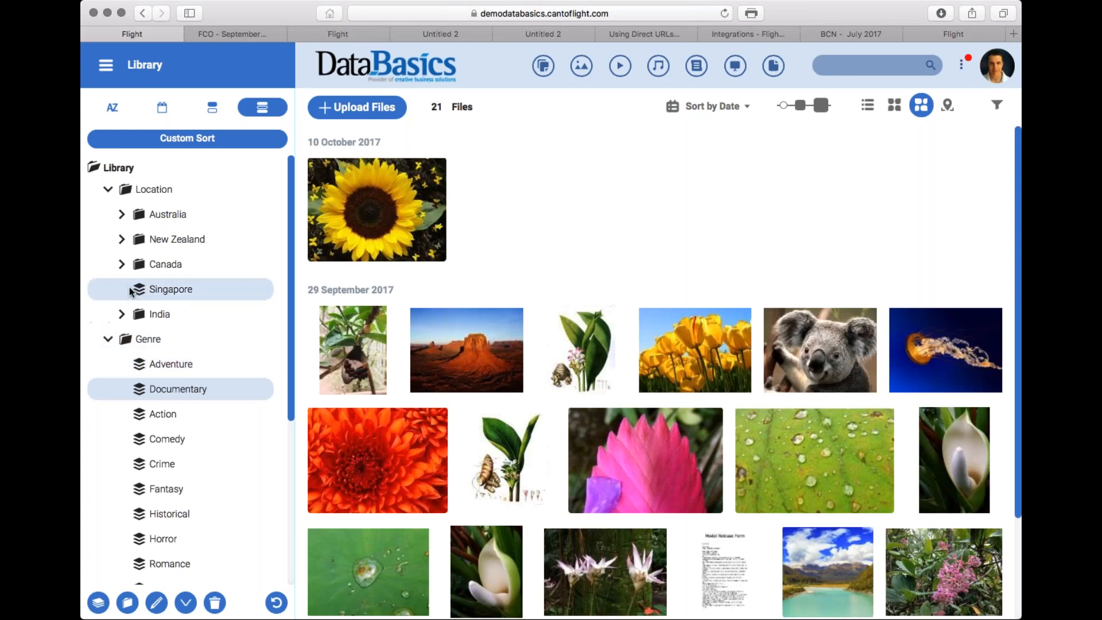
click(134, 186)
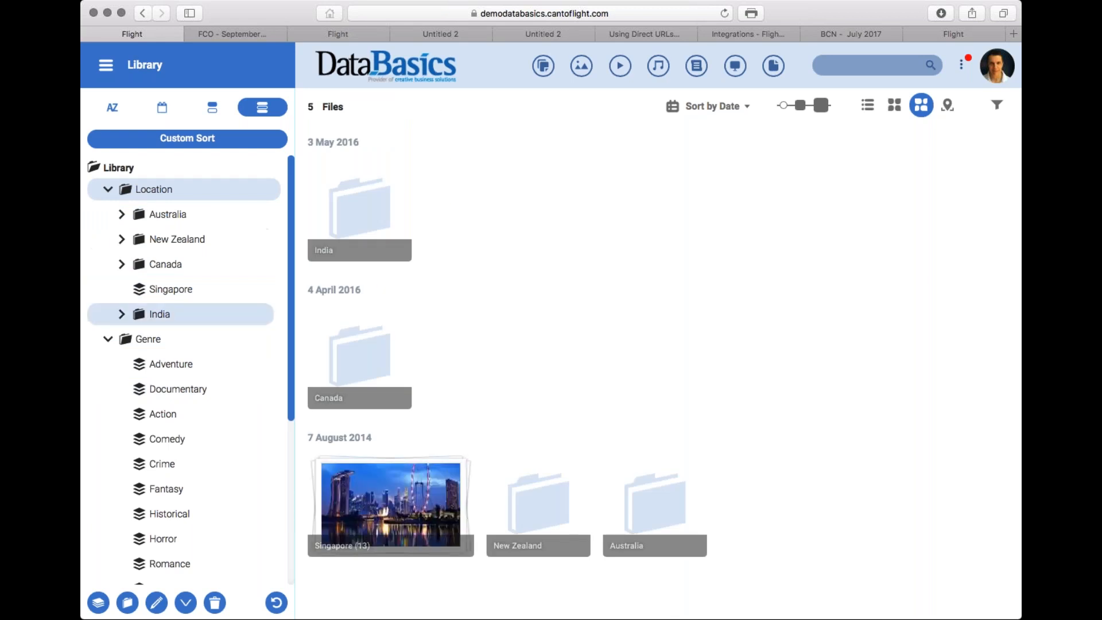
Step: Expand Australia to list its cities, then reopen Genre to show its 11 albums
mouse_move(342, 213)
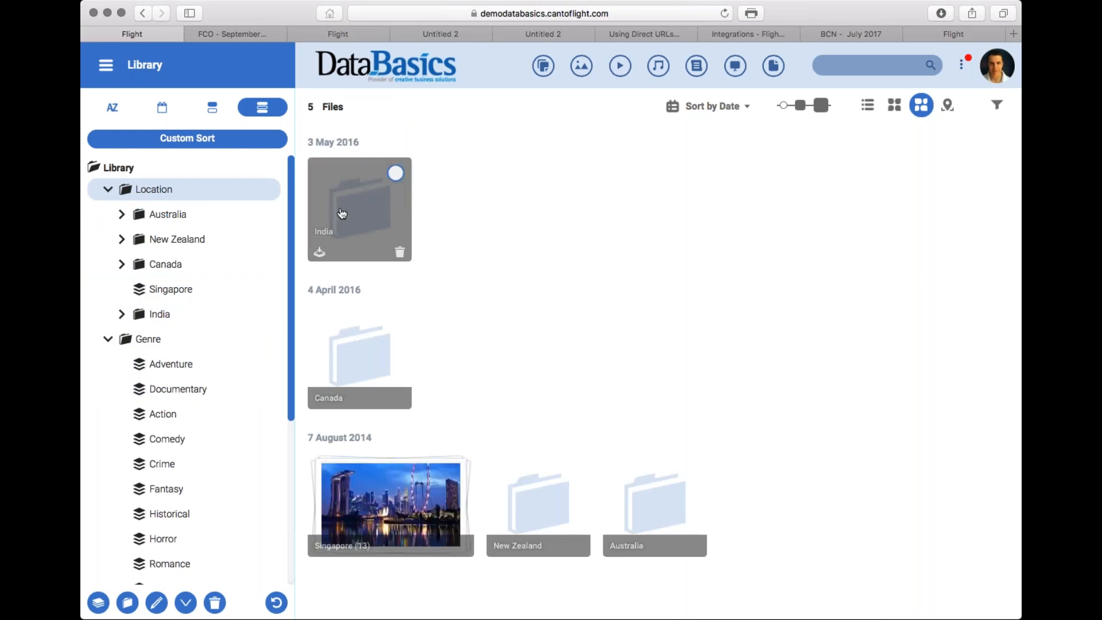
mouse_move(353, 363)
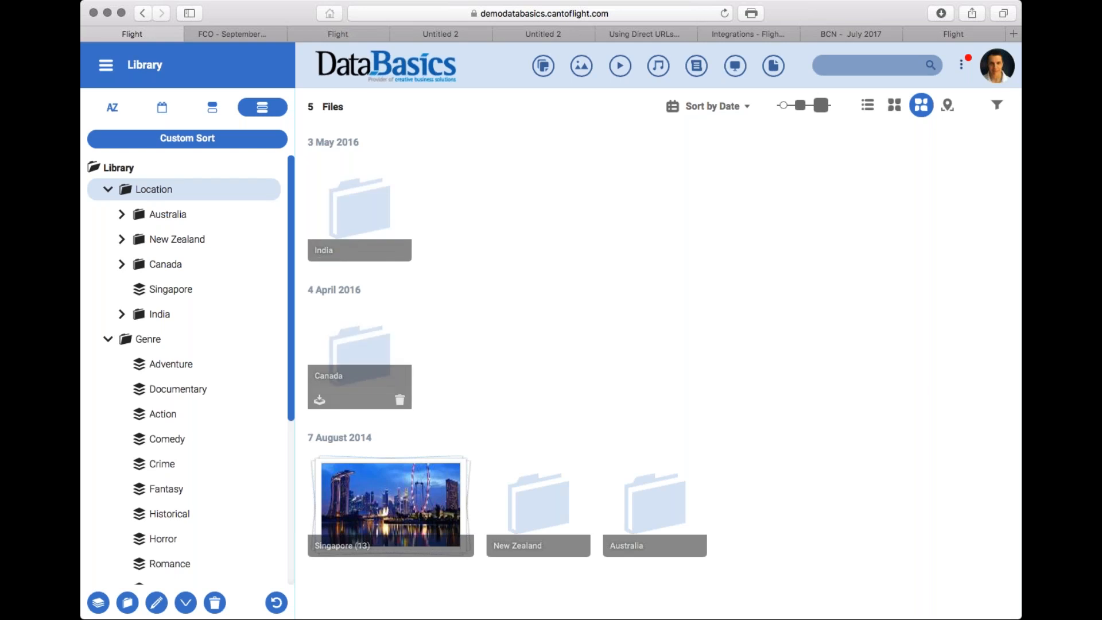
mouse_move(420, 501)
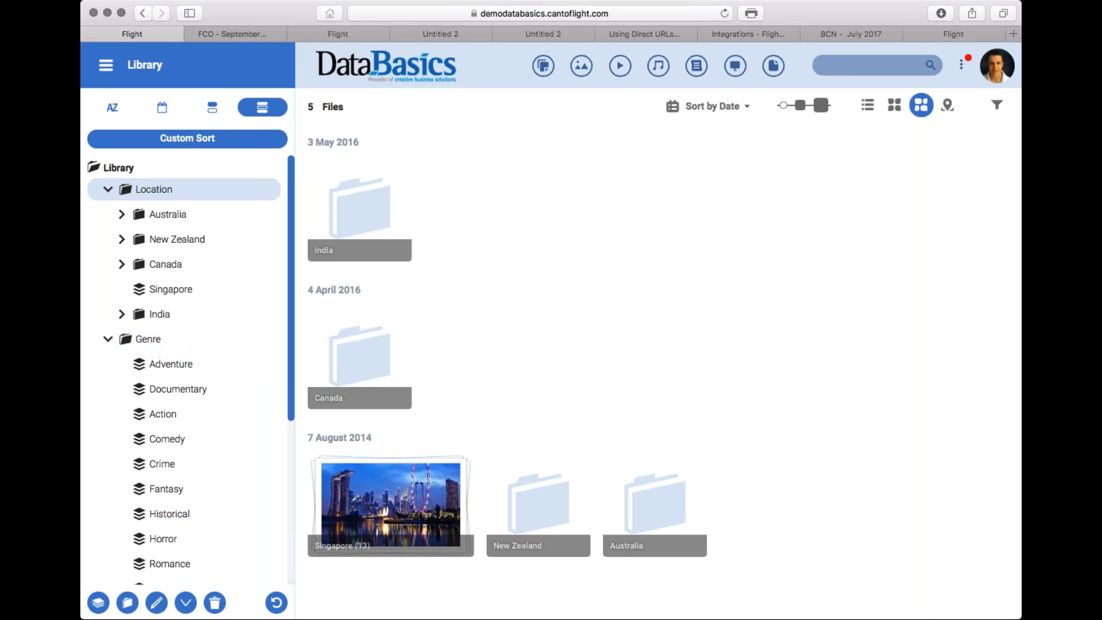
scroll(180, 418, down, 3)
scroll(180, 419, up, 2)
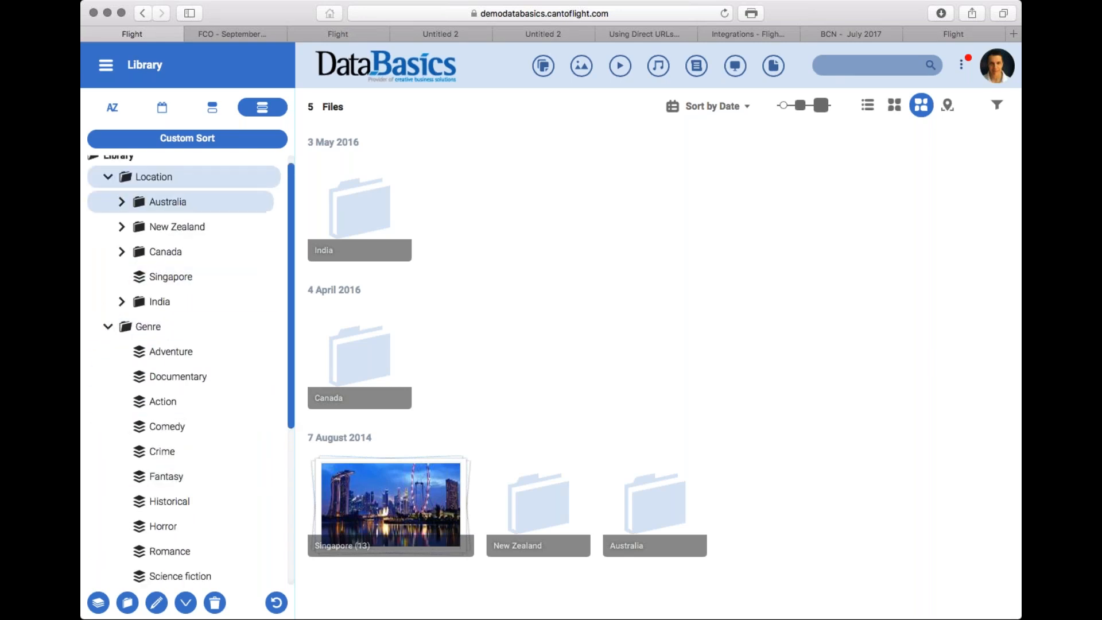
click(121, 202)
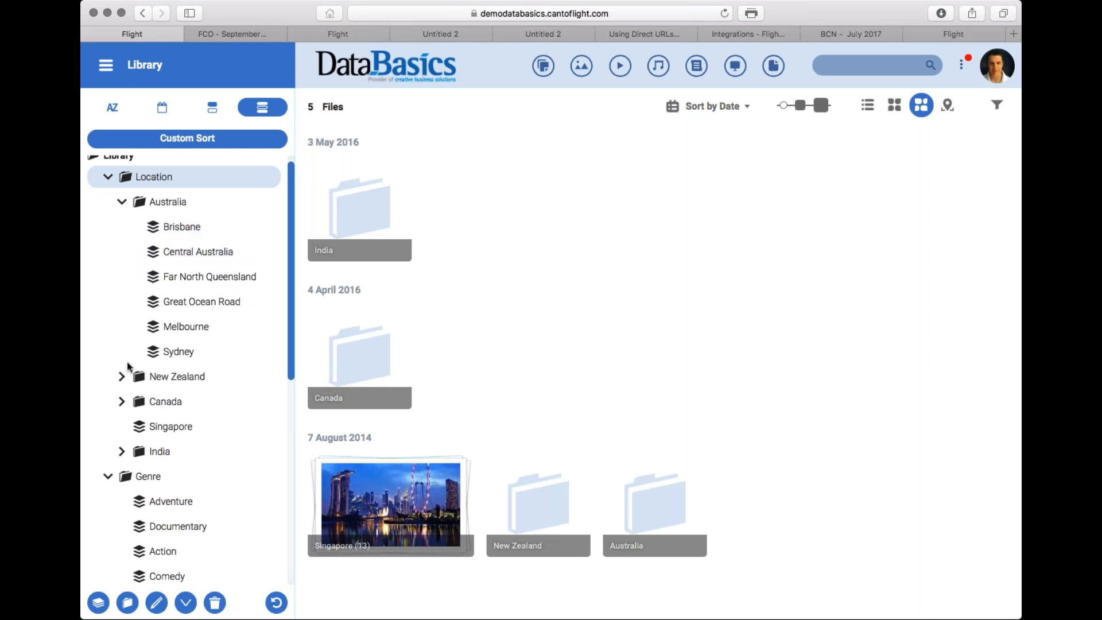
click(108, 476)
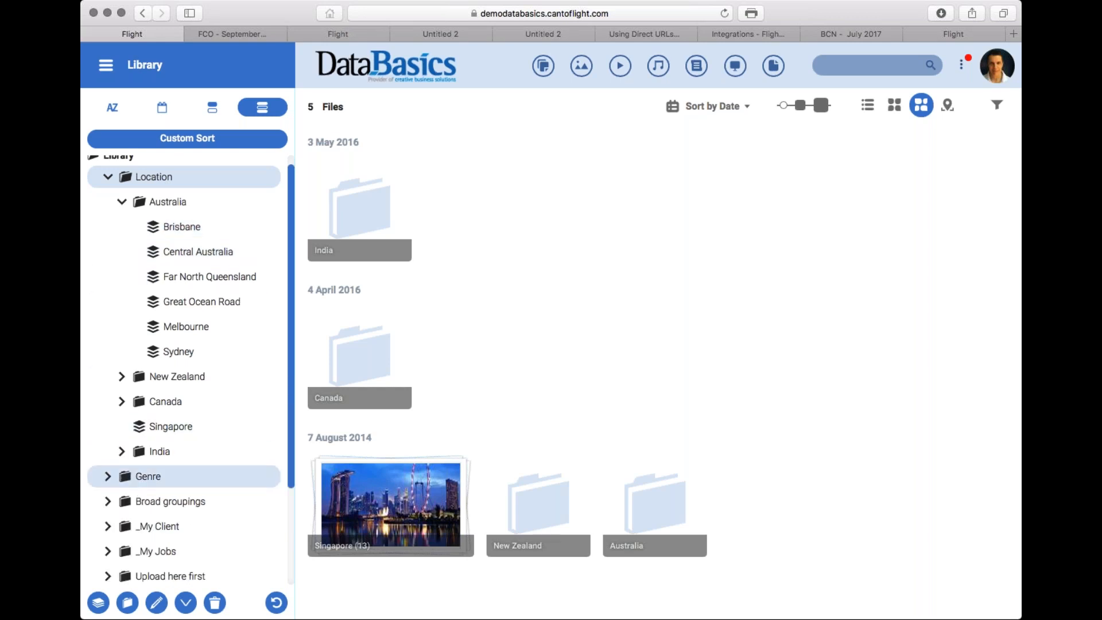
click(148, 477)
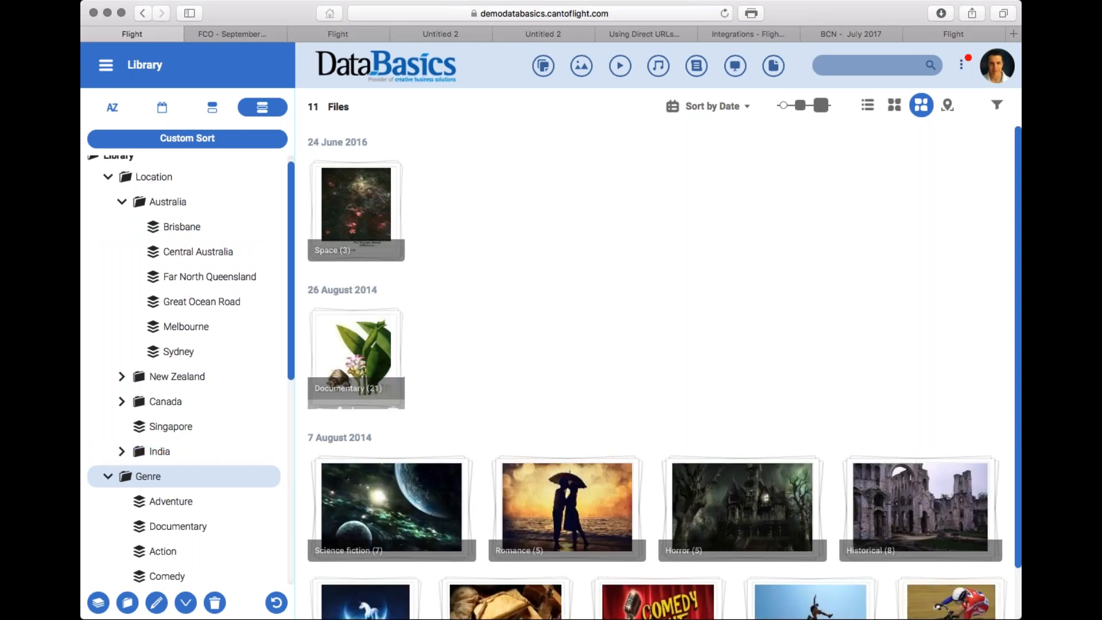
Step: Open the Comedy album, then return to the library's top-level folders
mouse_move(370, 369)
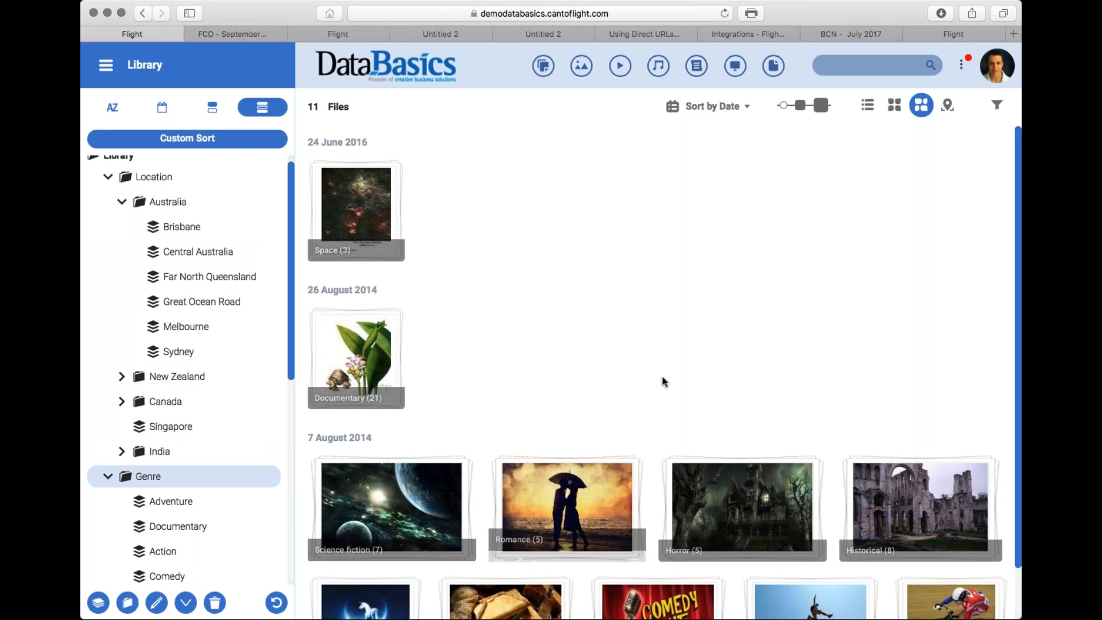
scroll(664, 382, down, 1)
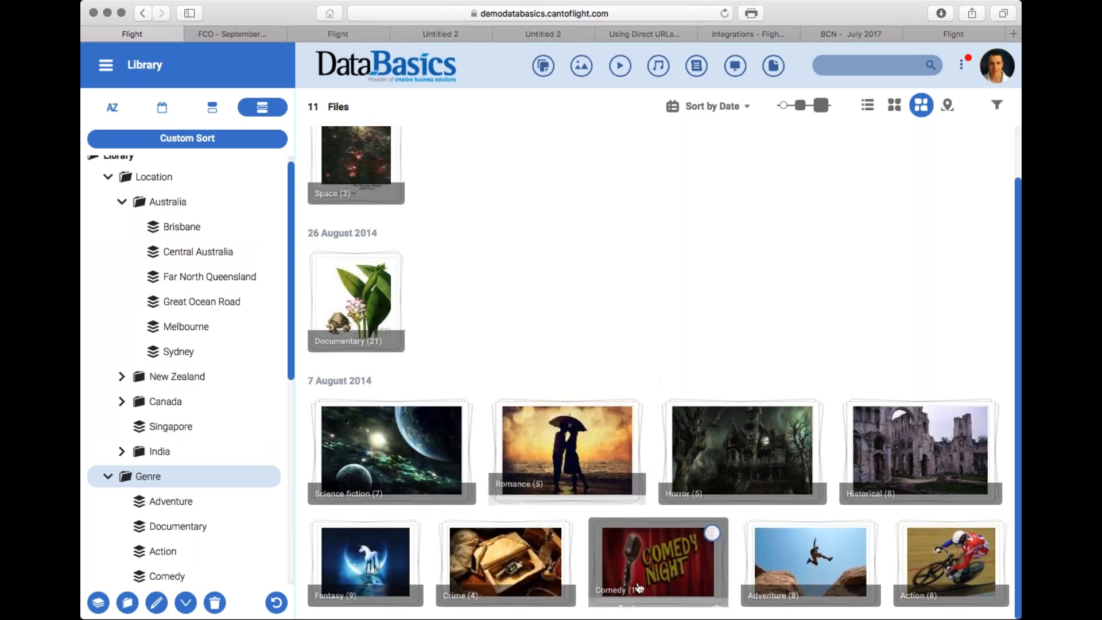
click(657, 578)
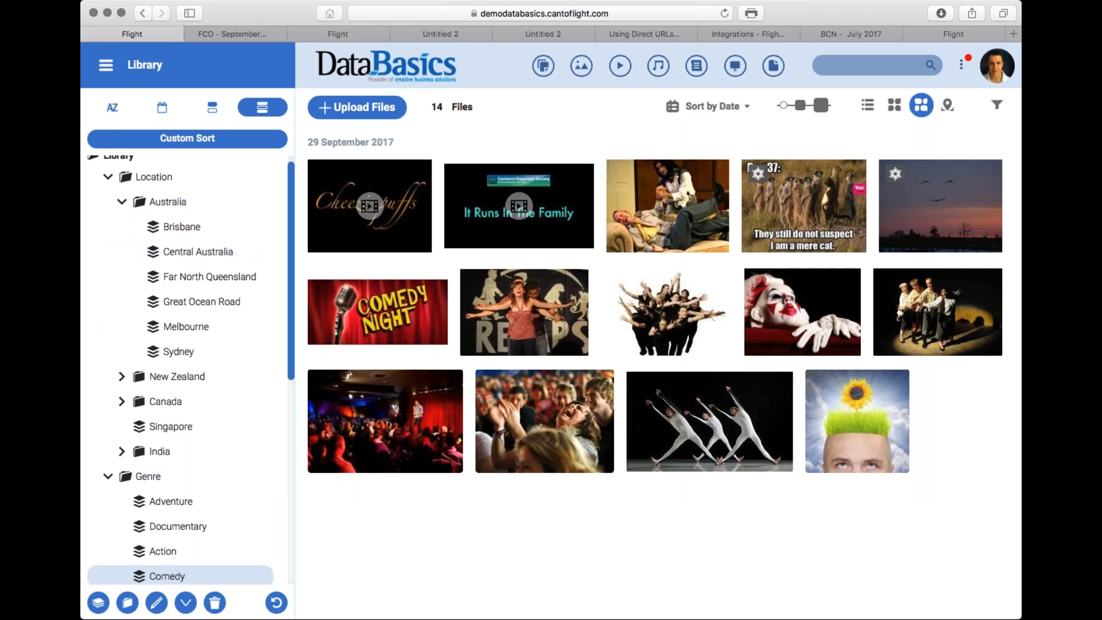
scroll(183, 192, up, 1)
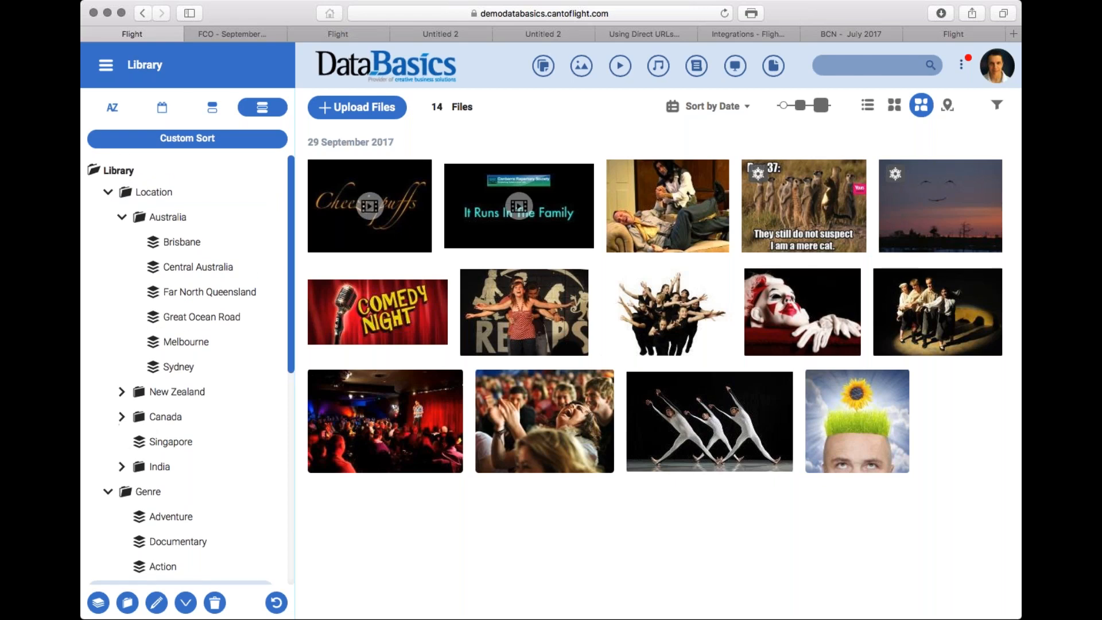
click(117, 169)
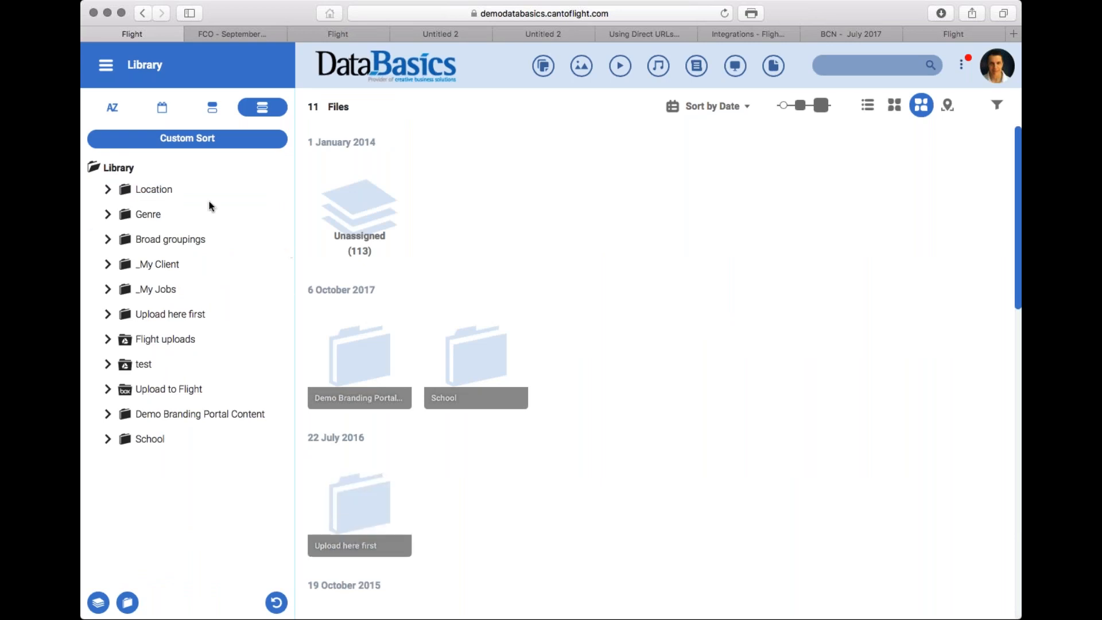
Step: Expand only Genre in the tree and view its details: 92 files, created 2014-08-07
click(107, 190)
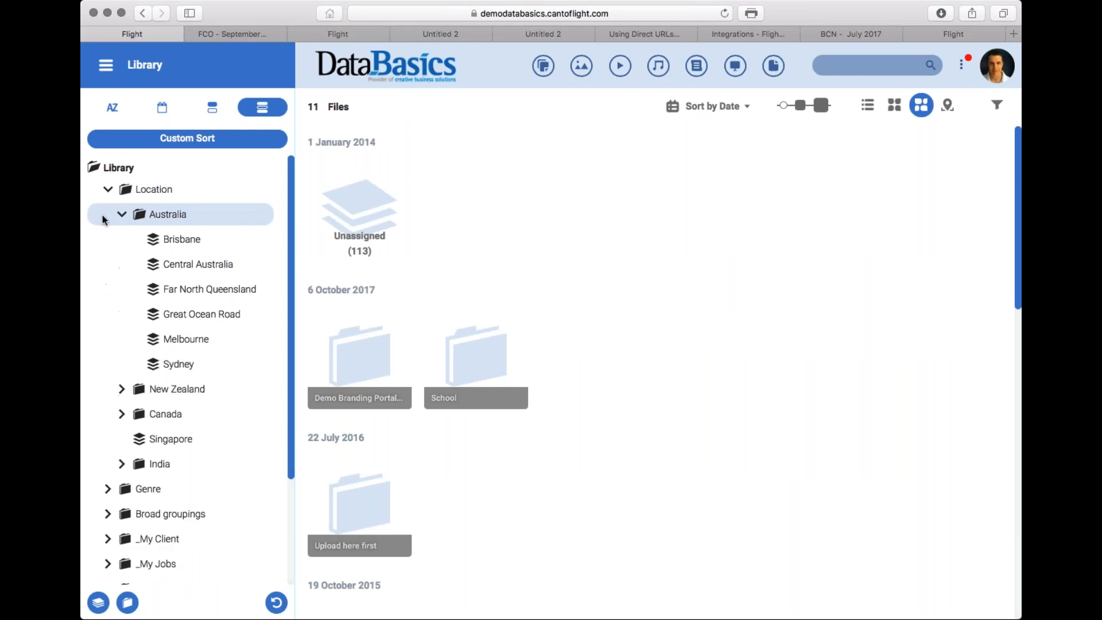
click(107, 189)
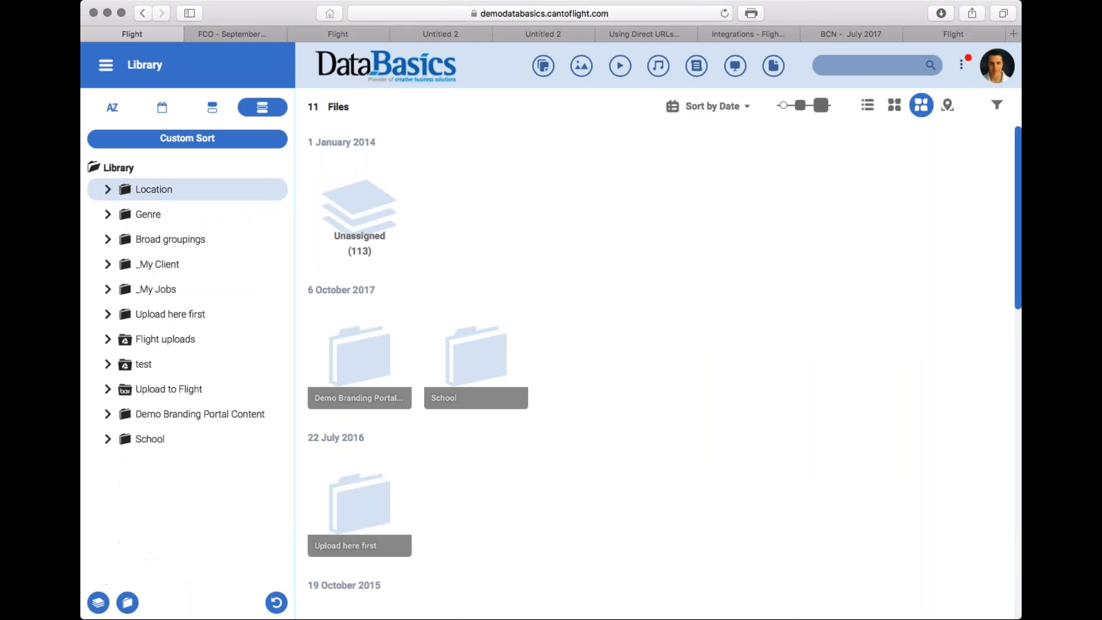
click(107, 214)
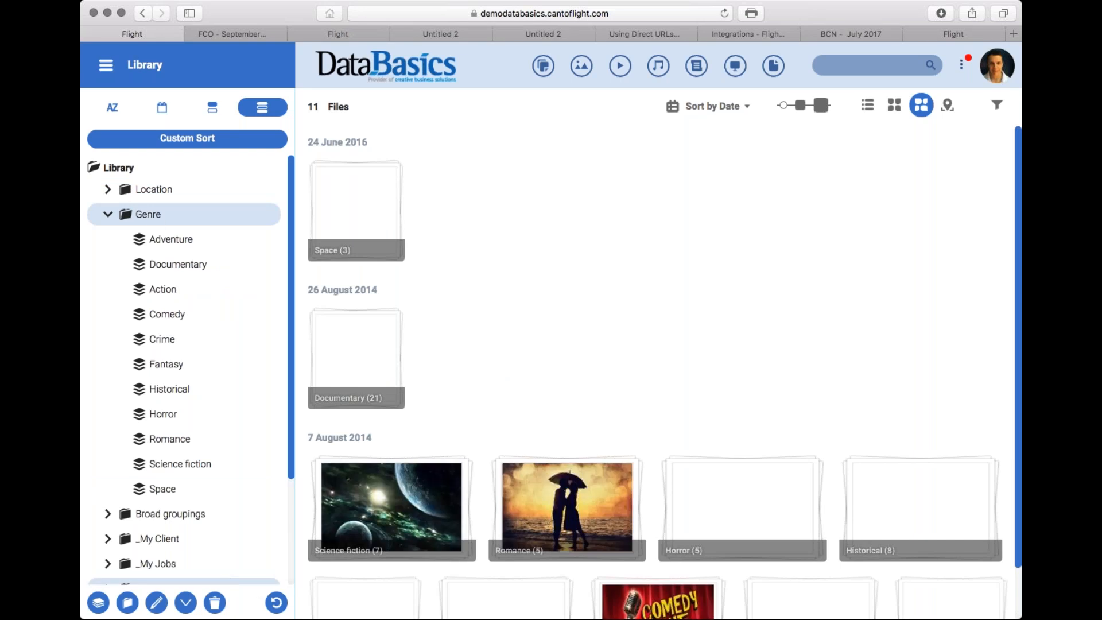
click(187, 604)
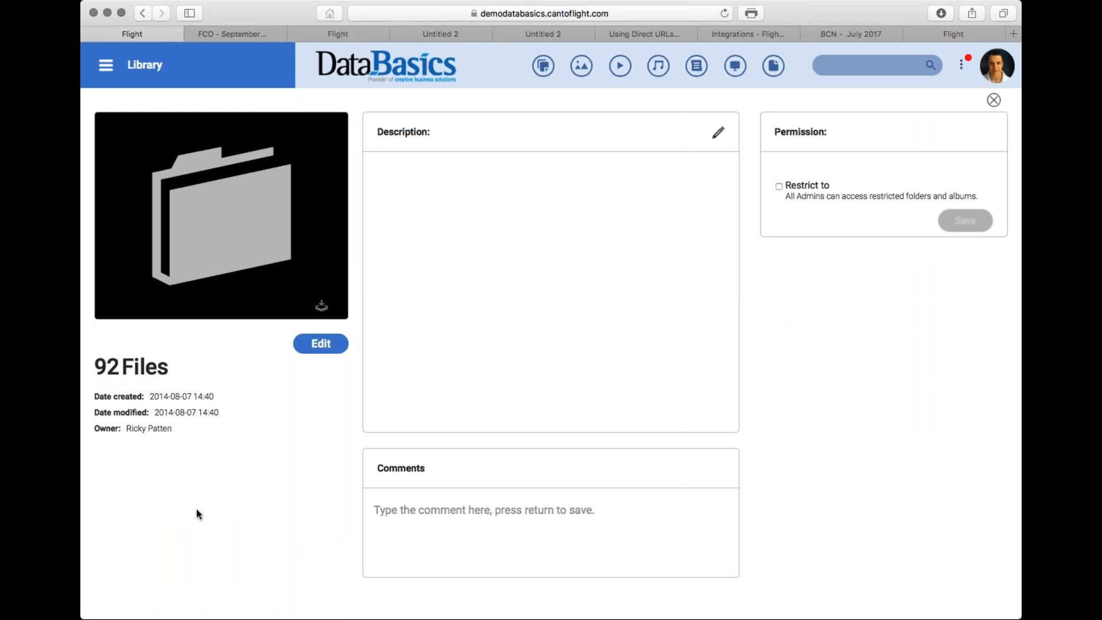
click(718, 134)
click(421, 511)
click(779, 186)
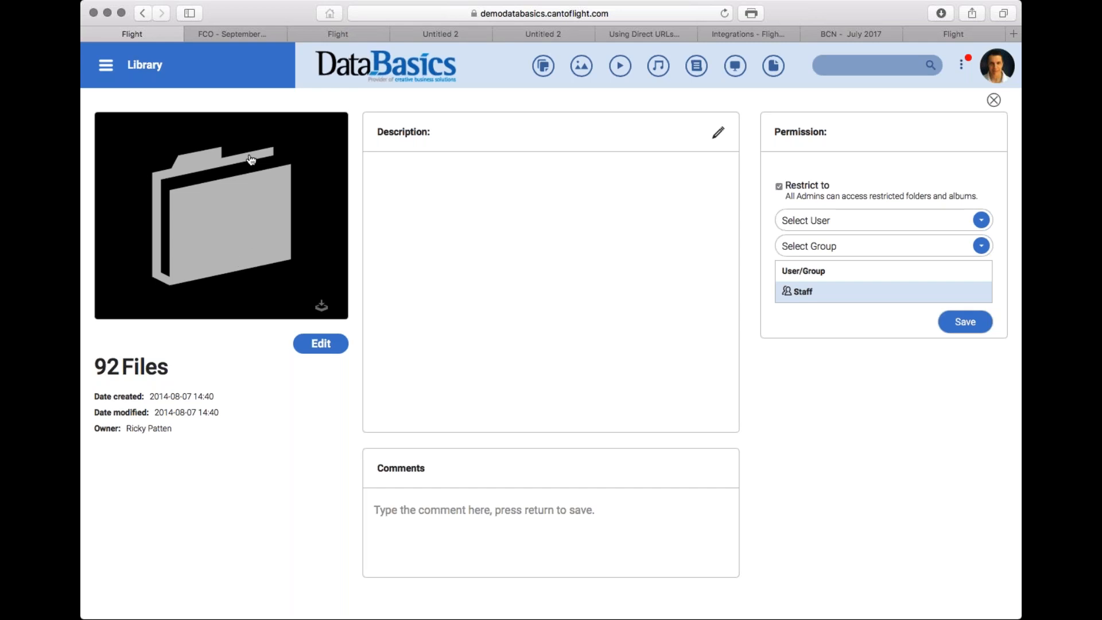
click(321, 345)
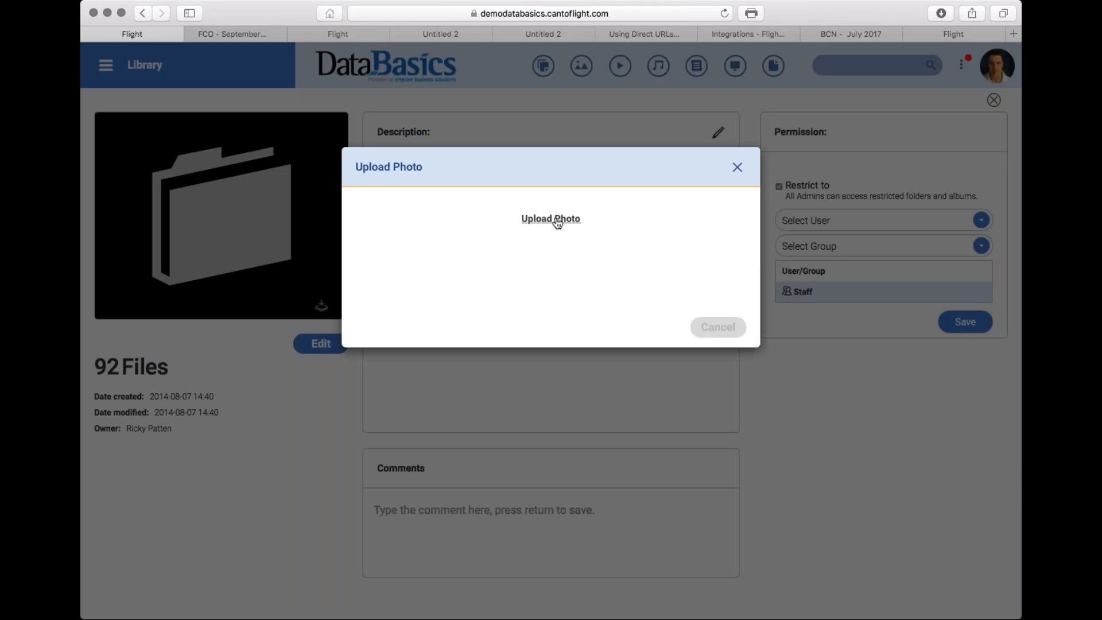
click(737, 167)
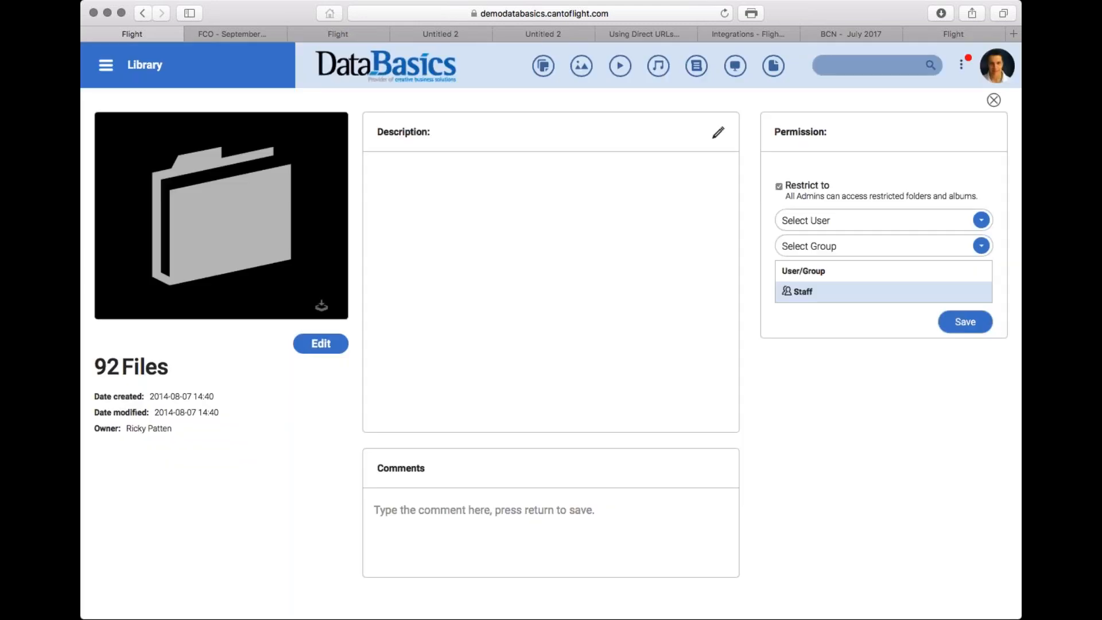
click(994, 100)
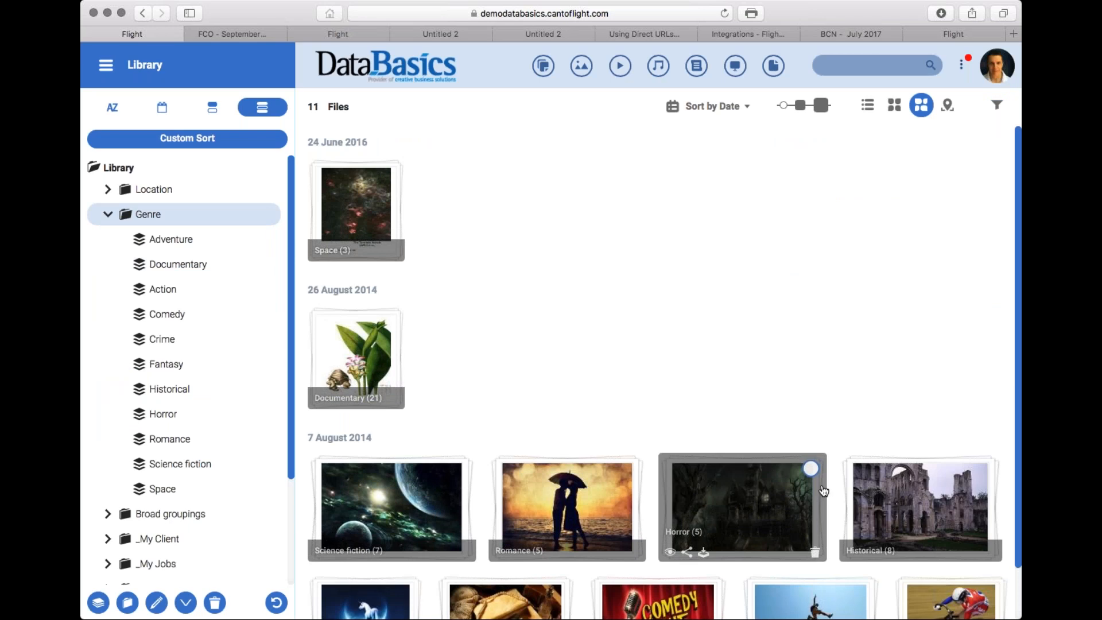
Step: Make helixdeep_hambsch.jpg the Space album's cover, then return to the Genre albums
click(356, 206)
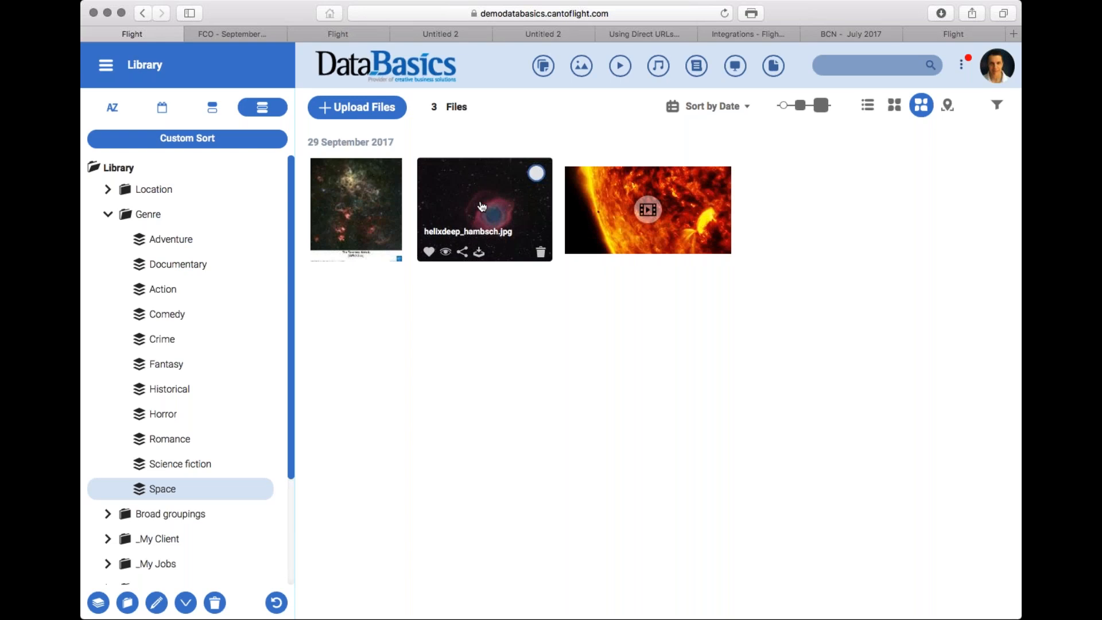
click(426, 202)
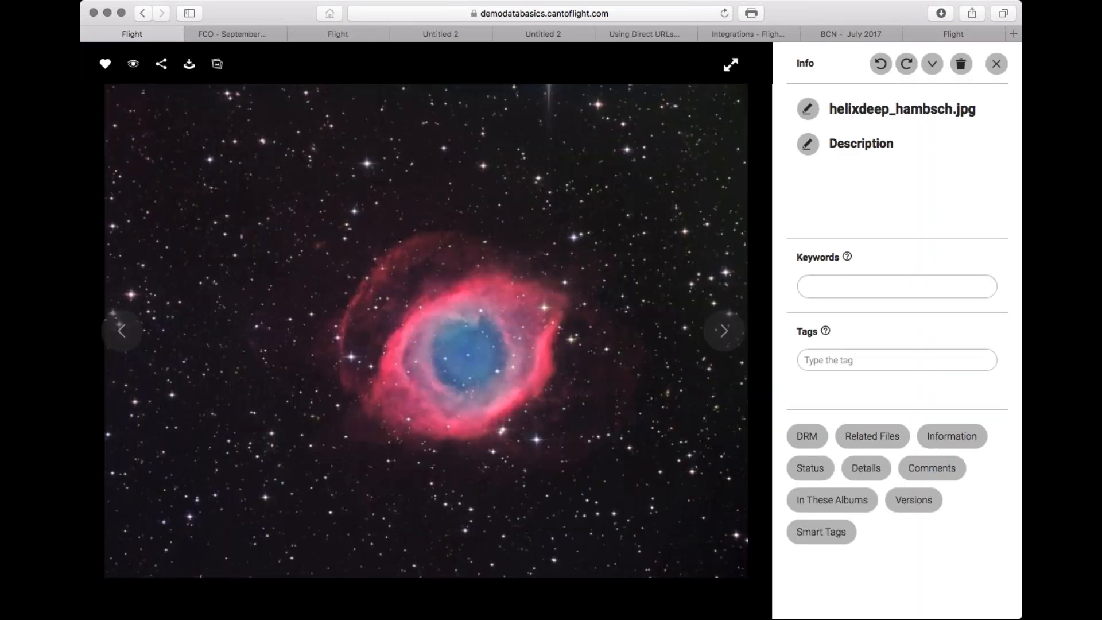
click(217, 65)
click(653, 346)
click(997, 63)
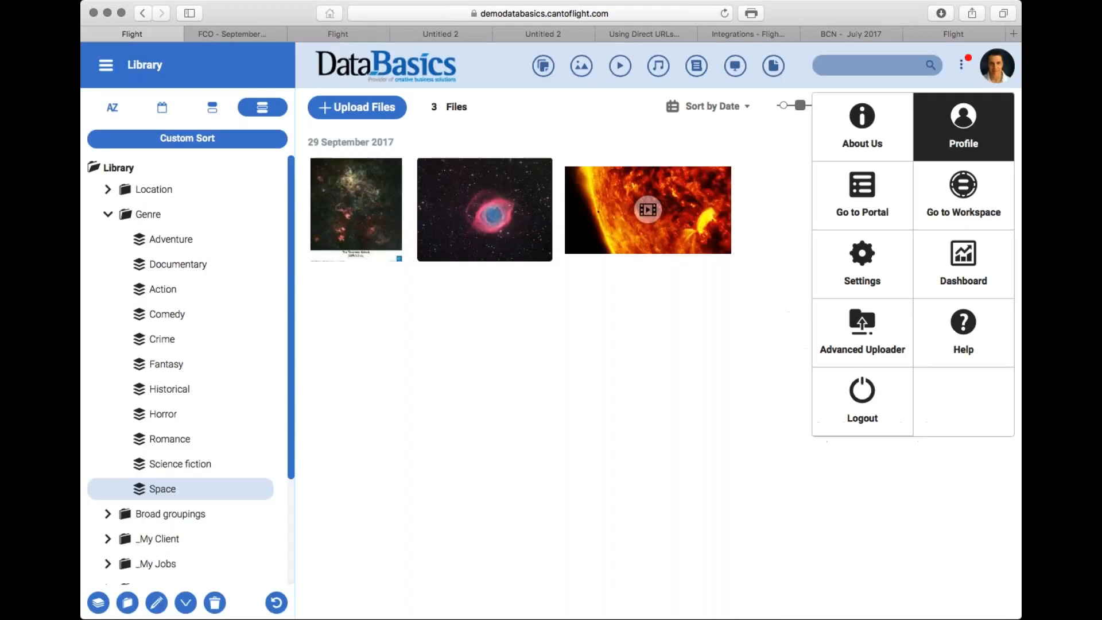
click(145, 216)
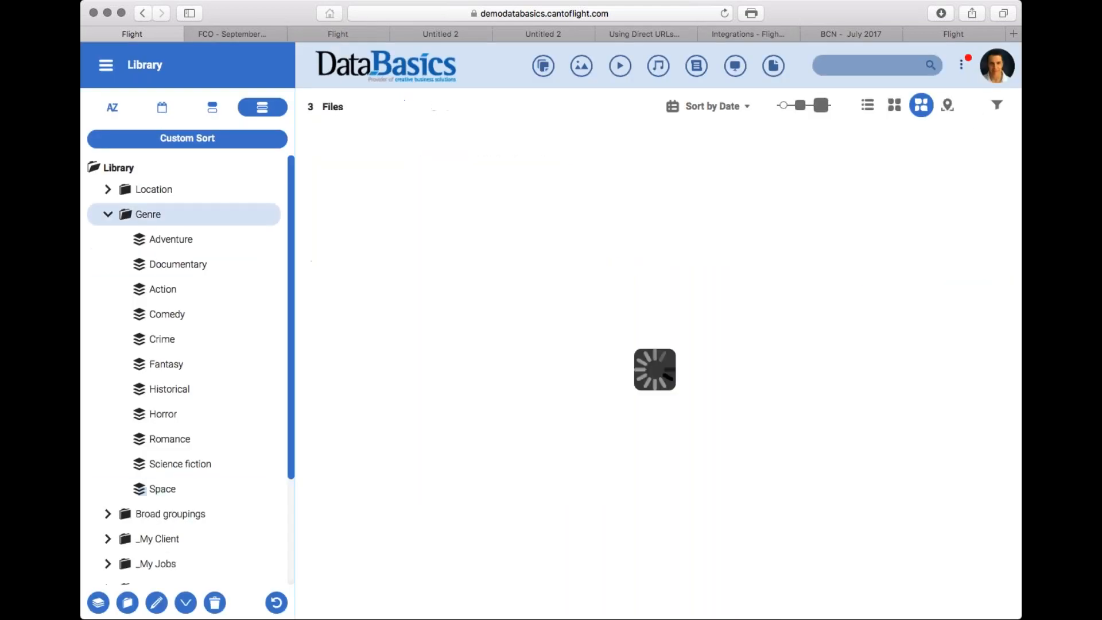
mouse_move(323, 245)
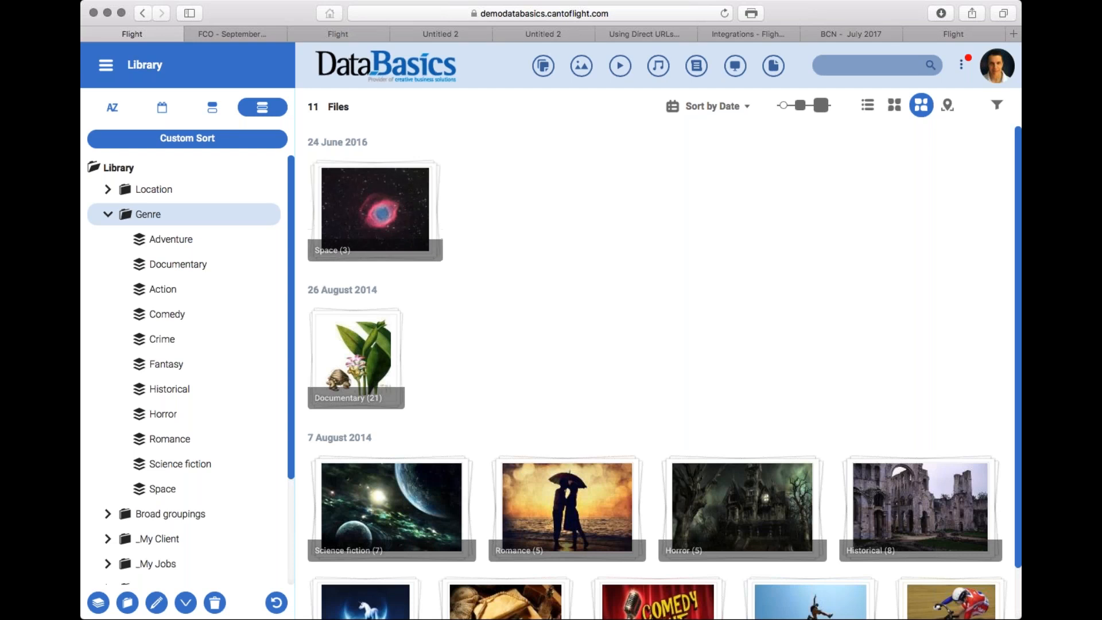
Step: View and close the Genre folder's details page, then return to the Library home
click(187, 609)
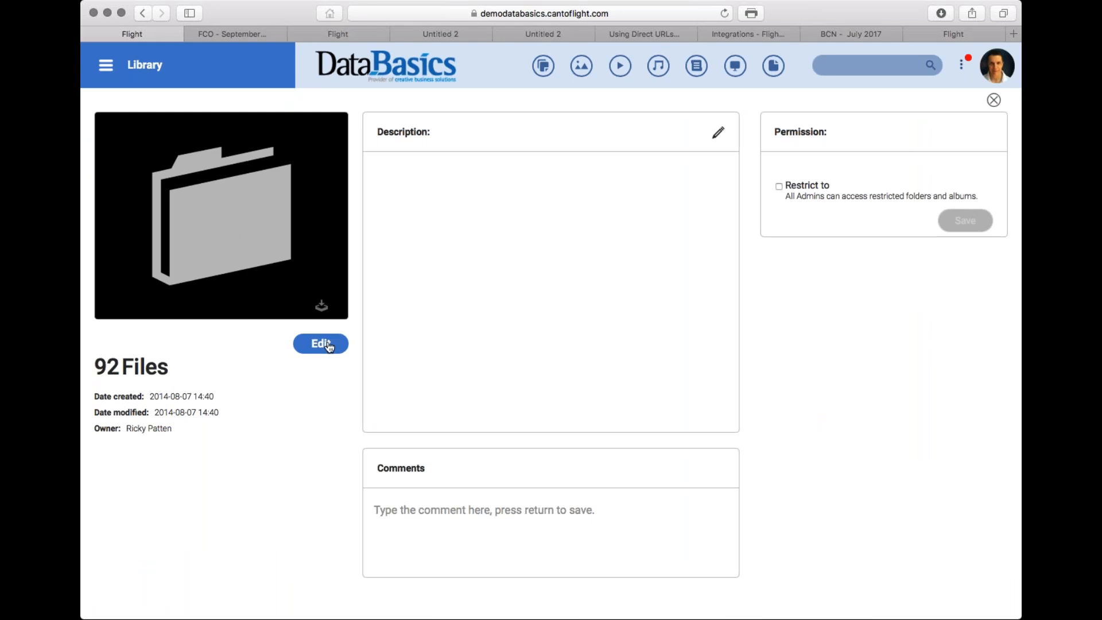
click(993, 100)
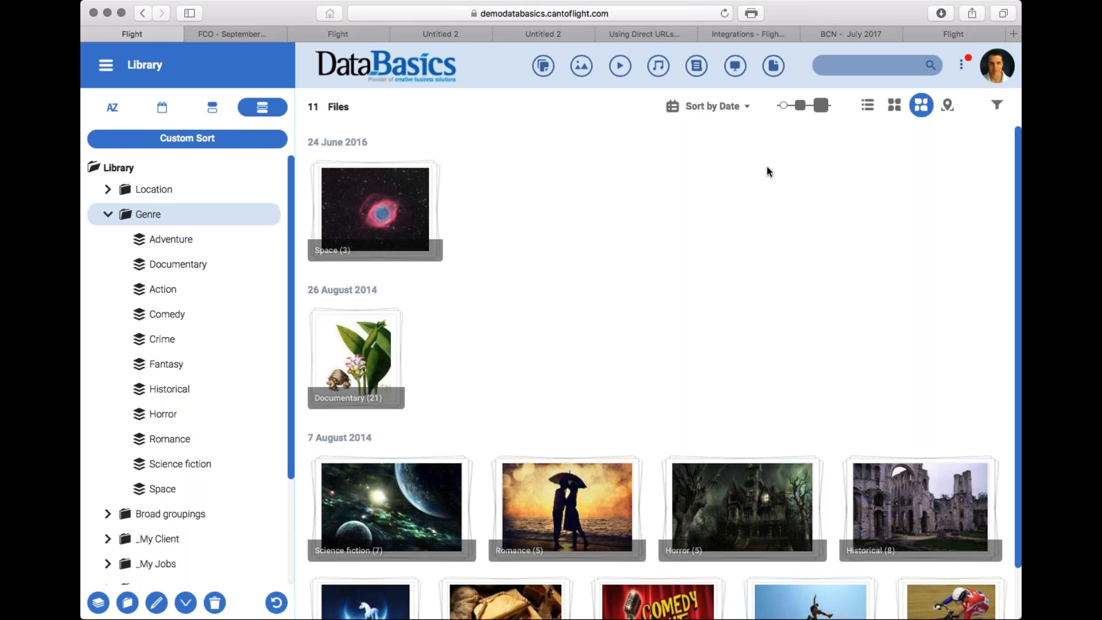
click(403, 69)
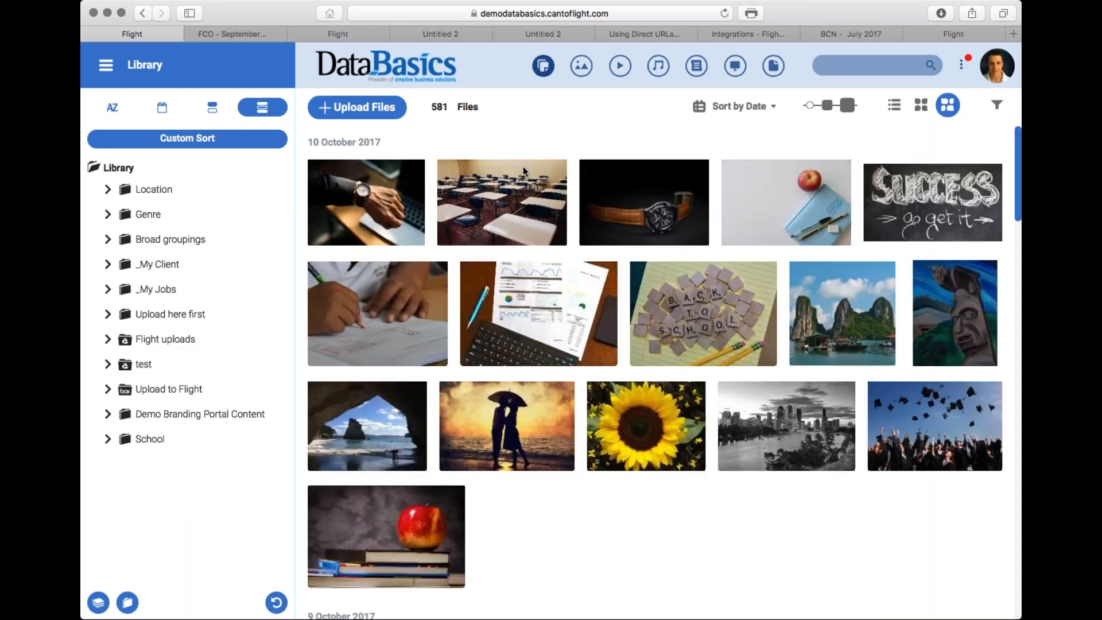
Step: Review the apple-on-books photo's smart tags, Apple and Fruit
click(409, 546)
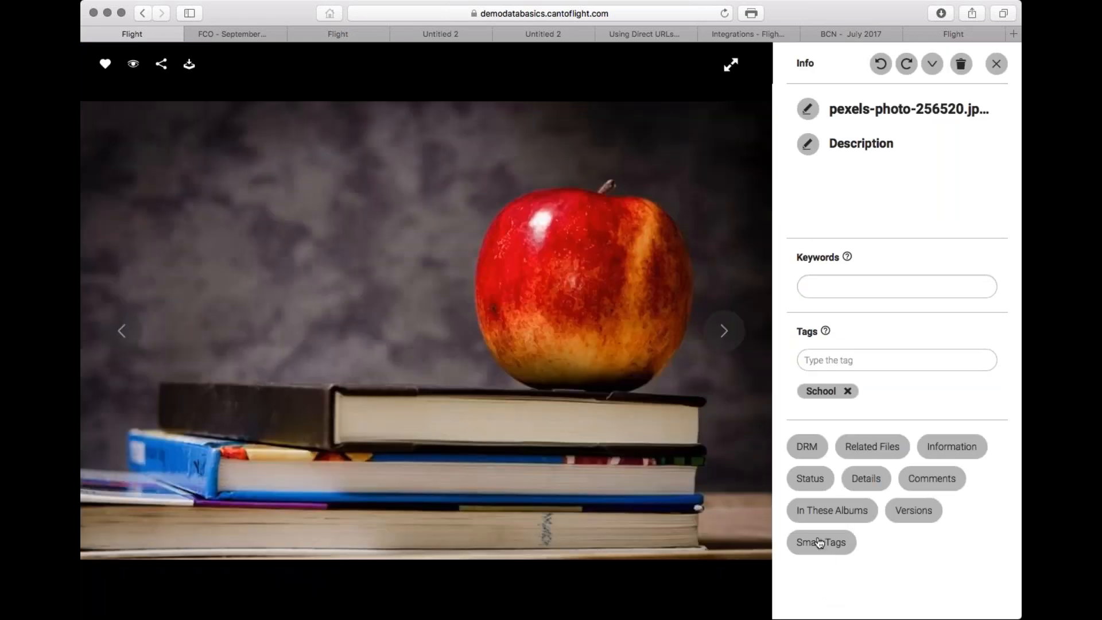
click(821, 544)
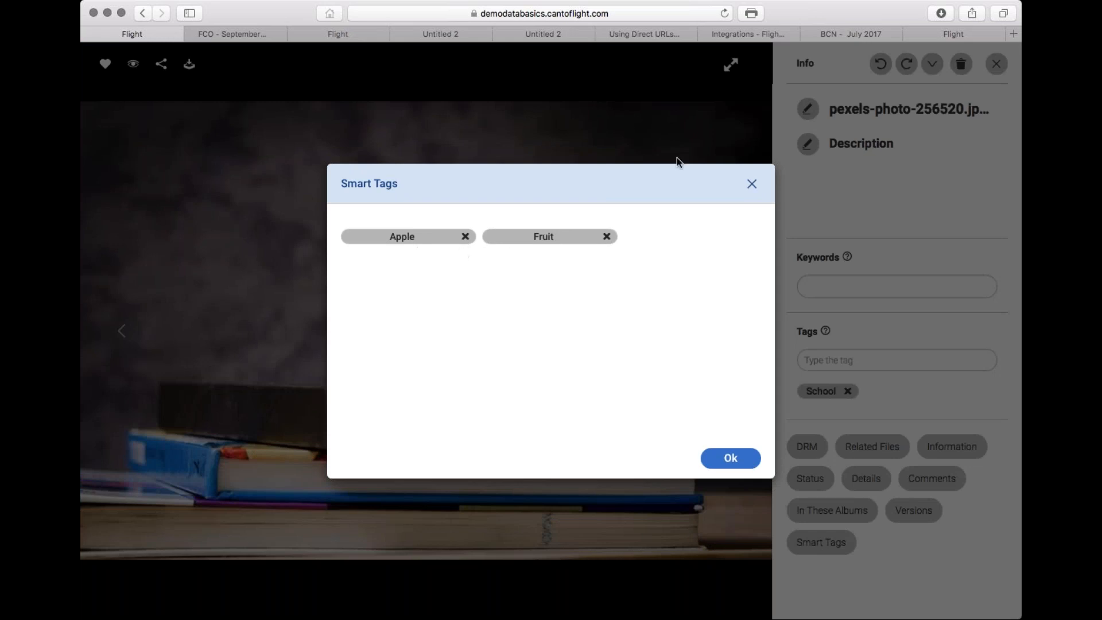
click(752, 184)
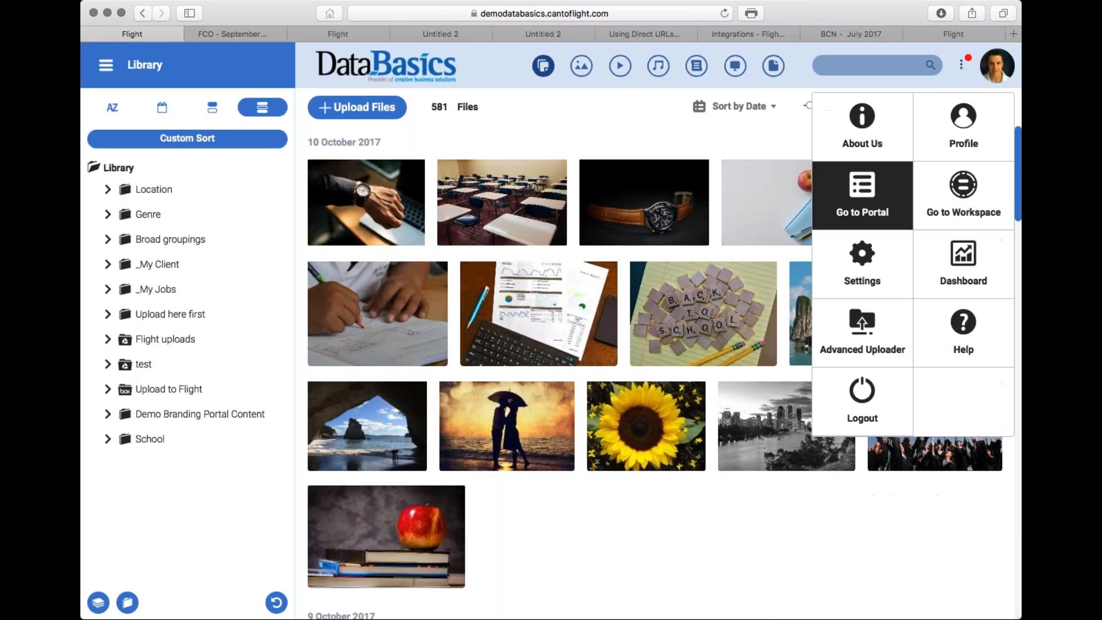
Step: Review the smart tags of the graduation photo pexels-photo-267885.jpg
click(935, 425)
click(816, 541)
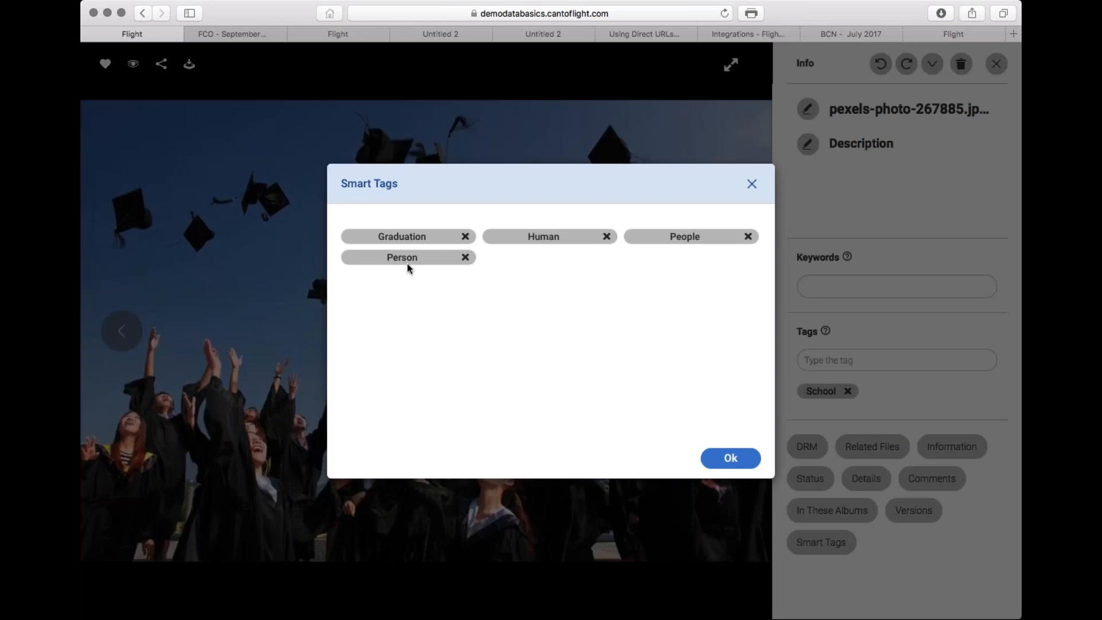
click(752, 184)
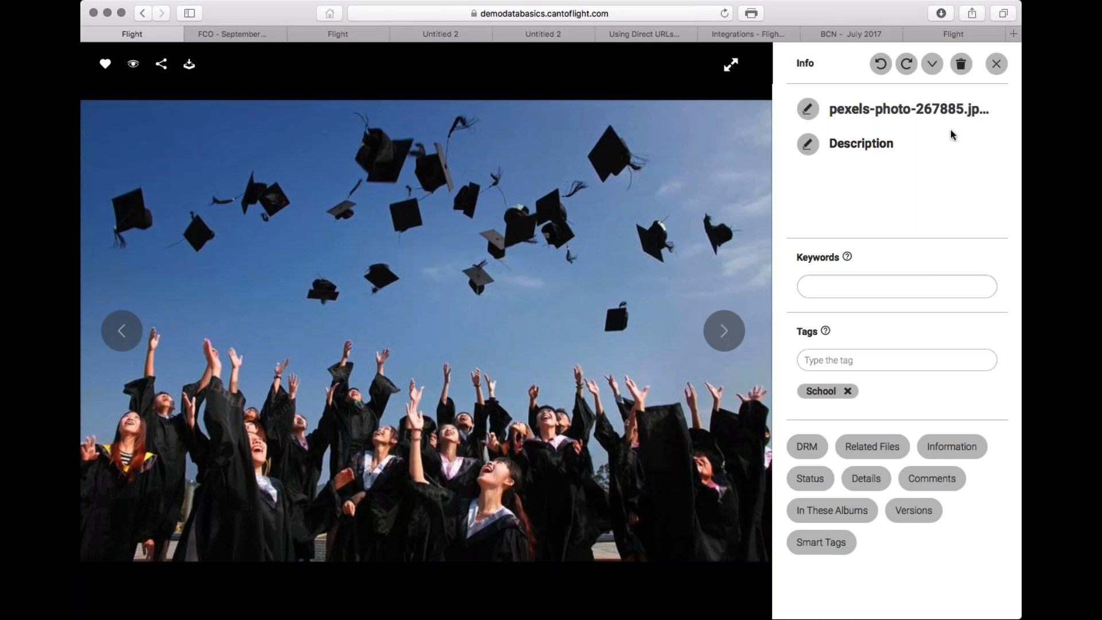
Step: Close the viewer and open the Smart Tags settings: On, 80% minimum confidence, 10 max tags
click(997, 63)
click(992, 74)
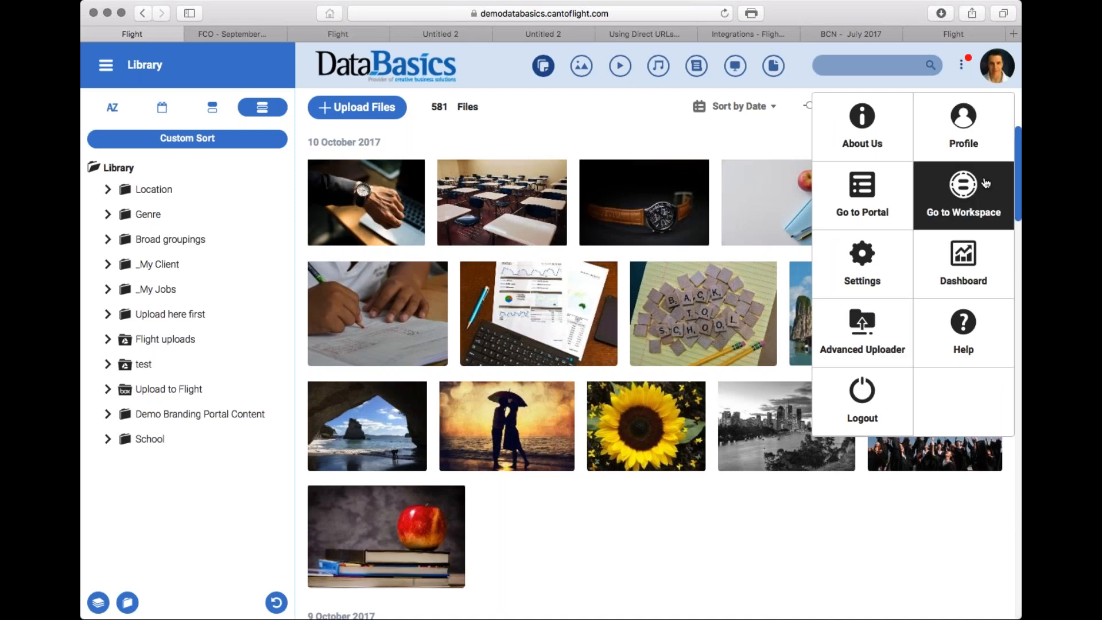
click(997, 66)
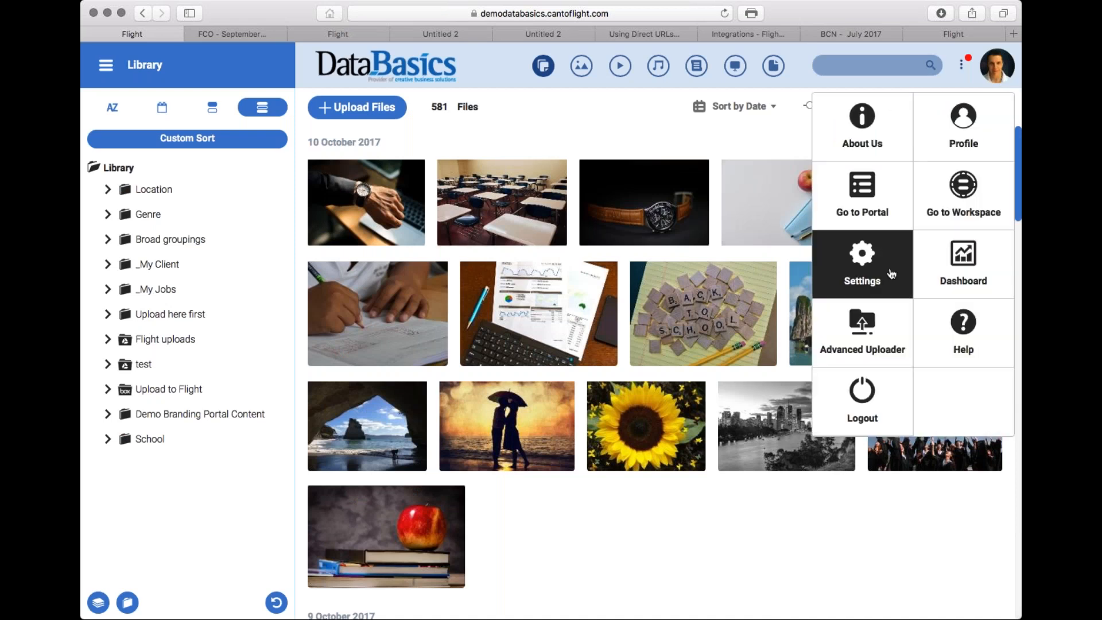
click(864, 278)
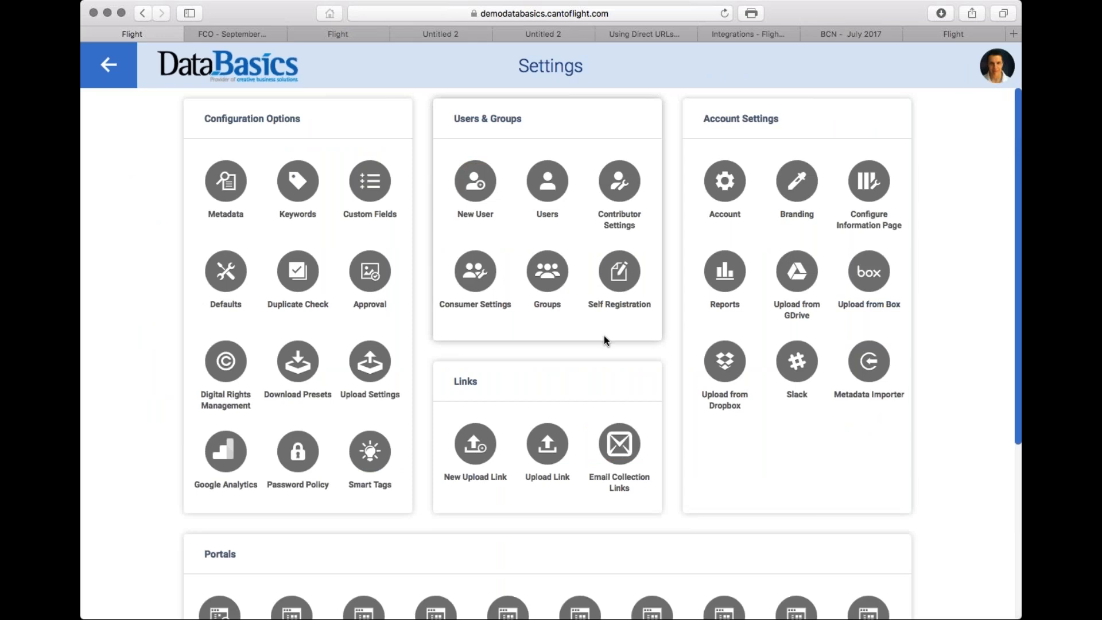
click(372, 453)
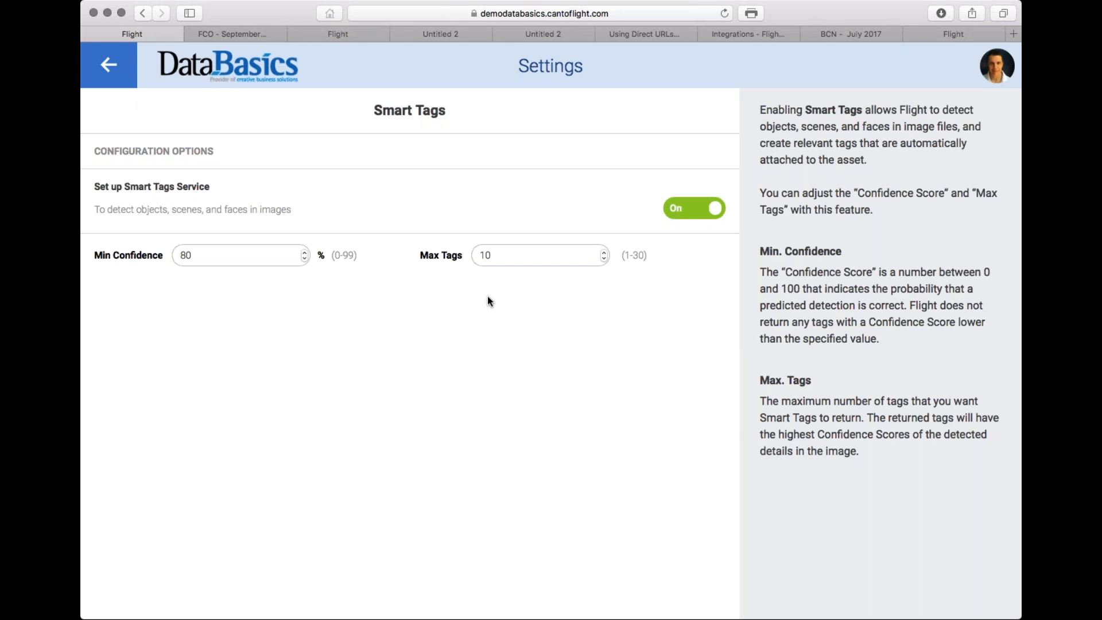
Step: Return to the Library home page with all 581 files, then focus the browser window
click(228, 67)
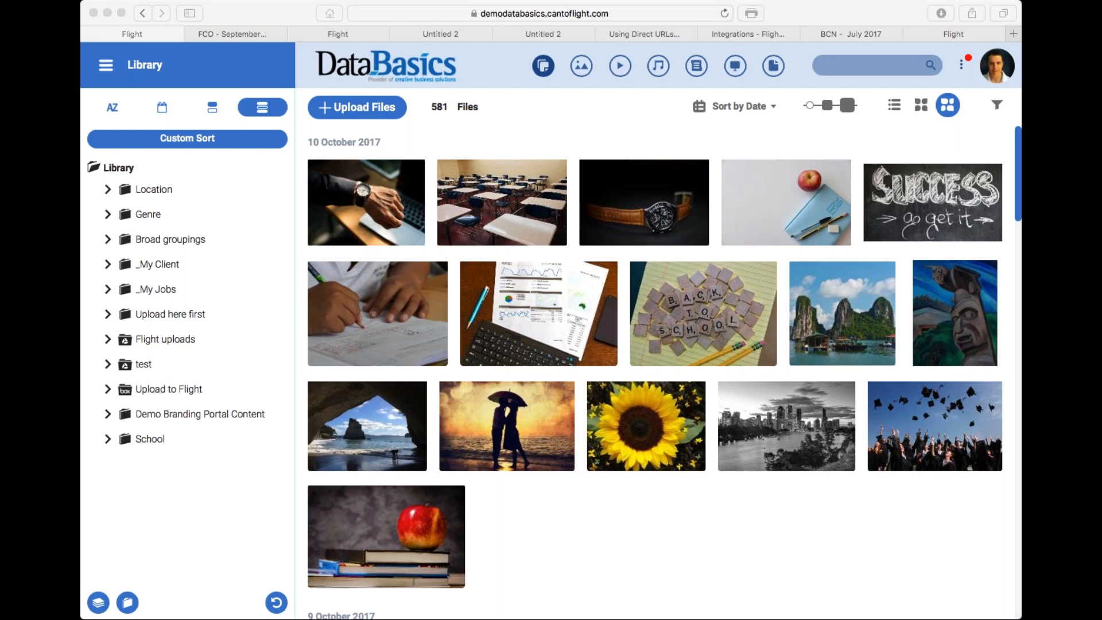
click(256, 19)
click(232, 36)
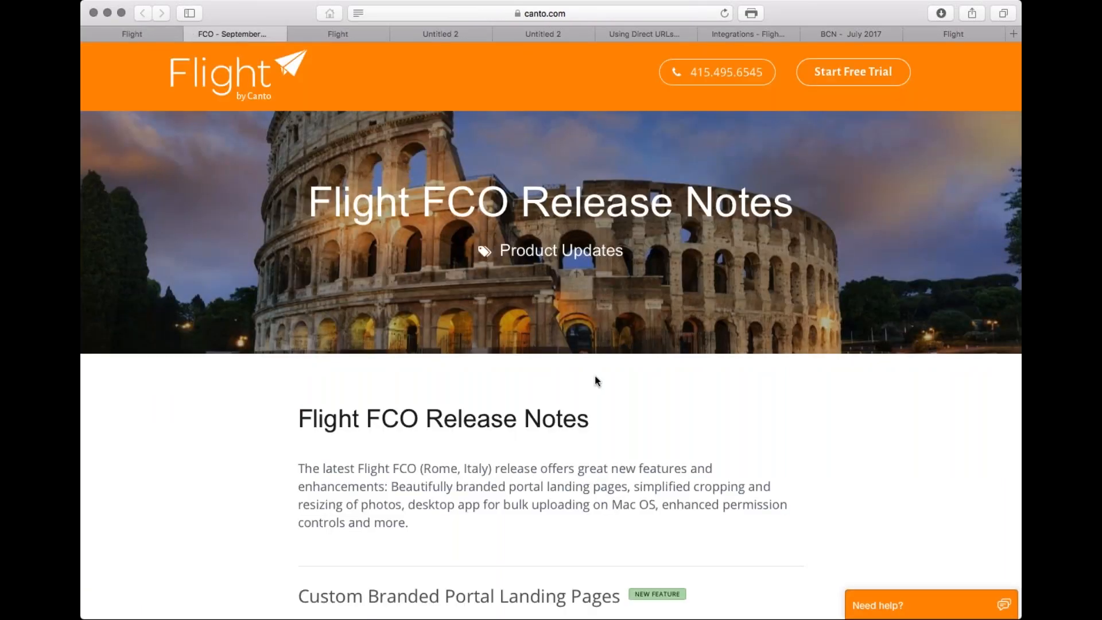
click(840, 34)
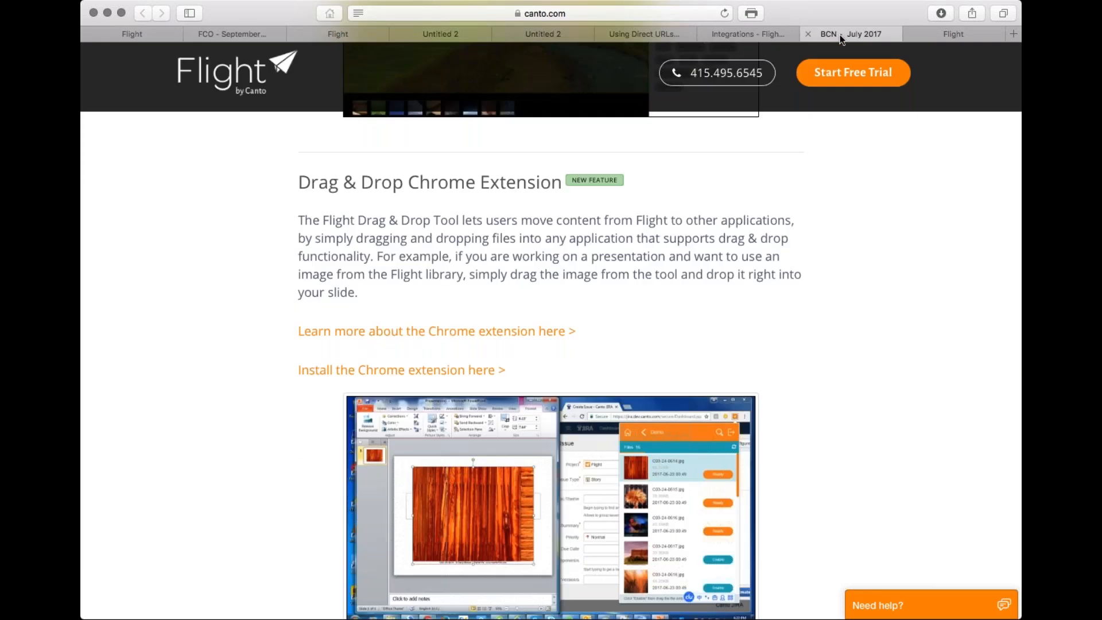
scroll(618, 339, up, 10)
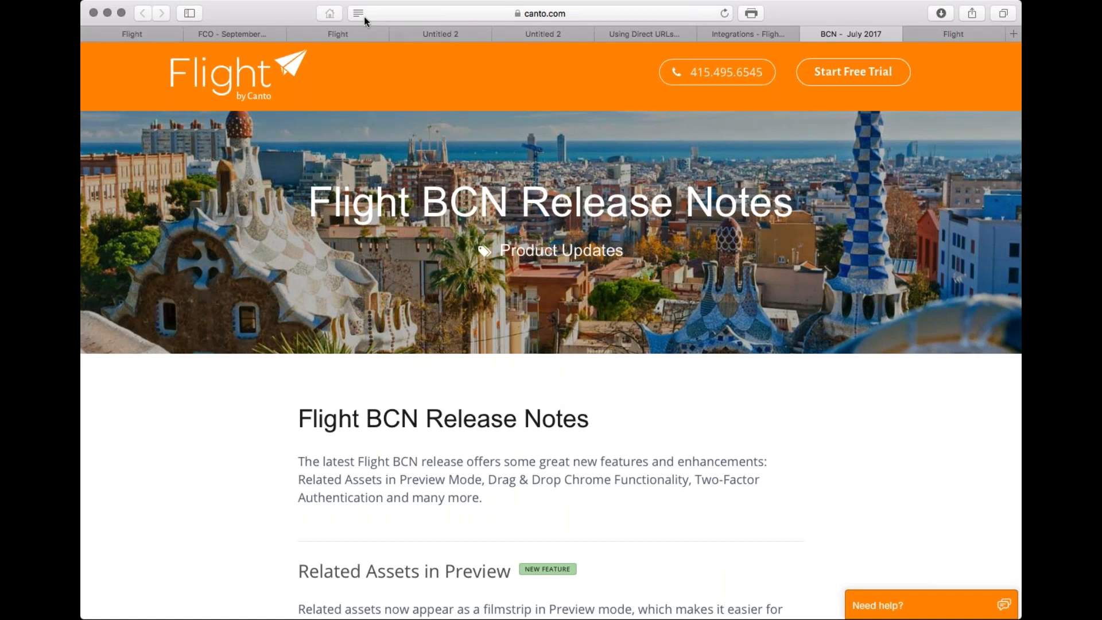
click(246, 36)
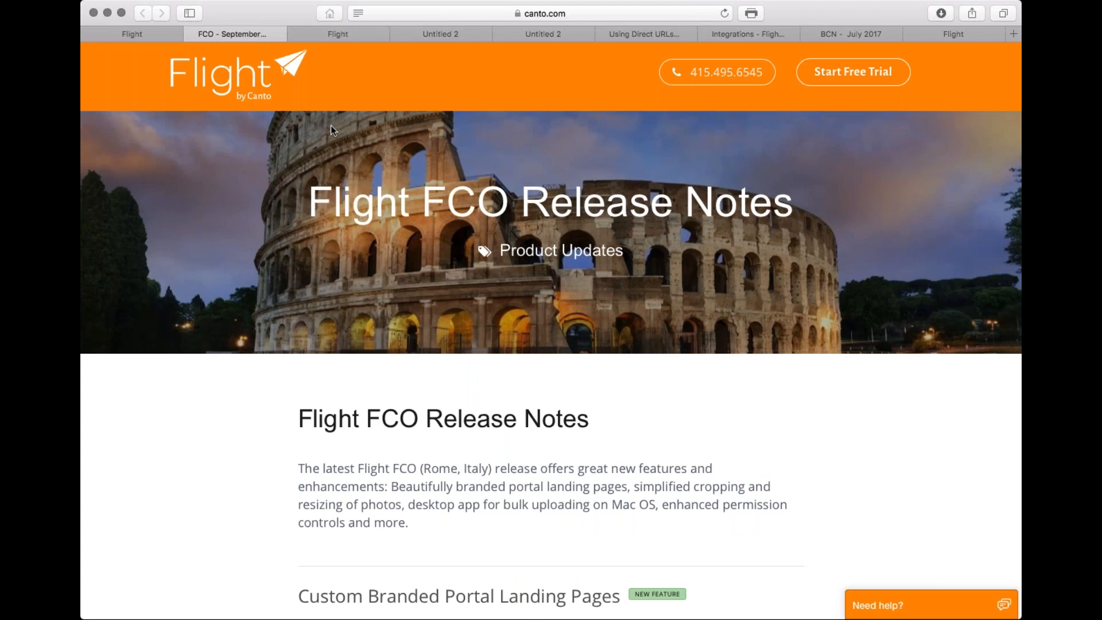
click(131, 33)
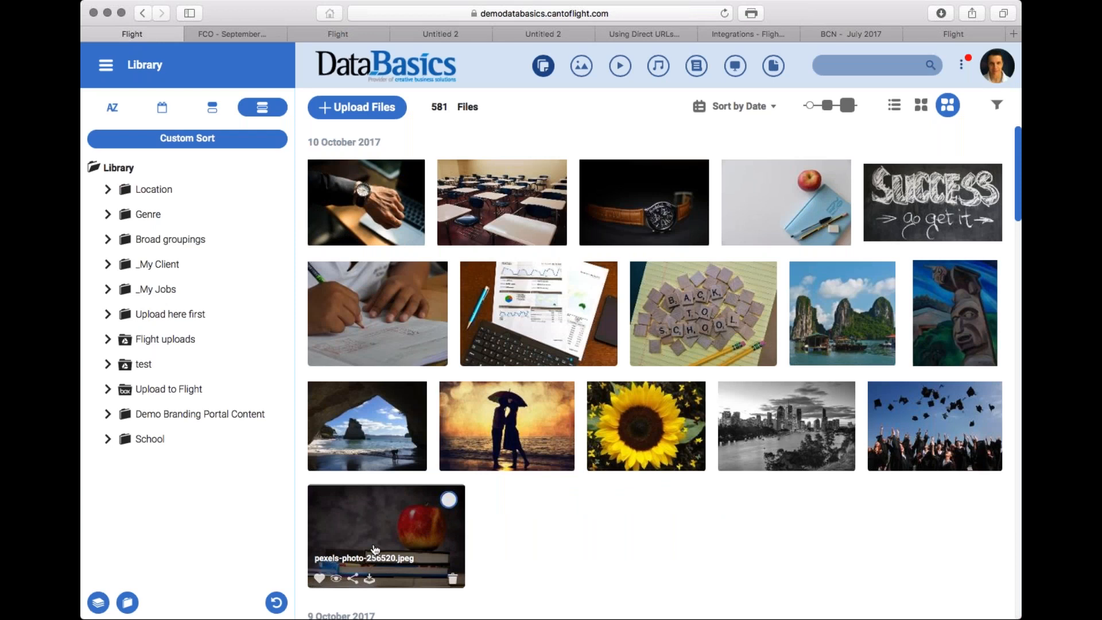
Step: Open the Download File dialog for the apple-on-books photo pexels-photo-256520.jpeg
click(370, 579)
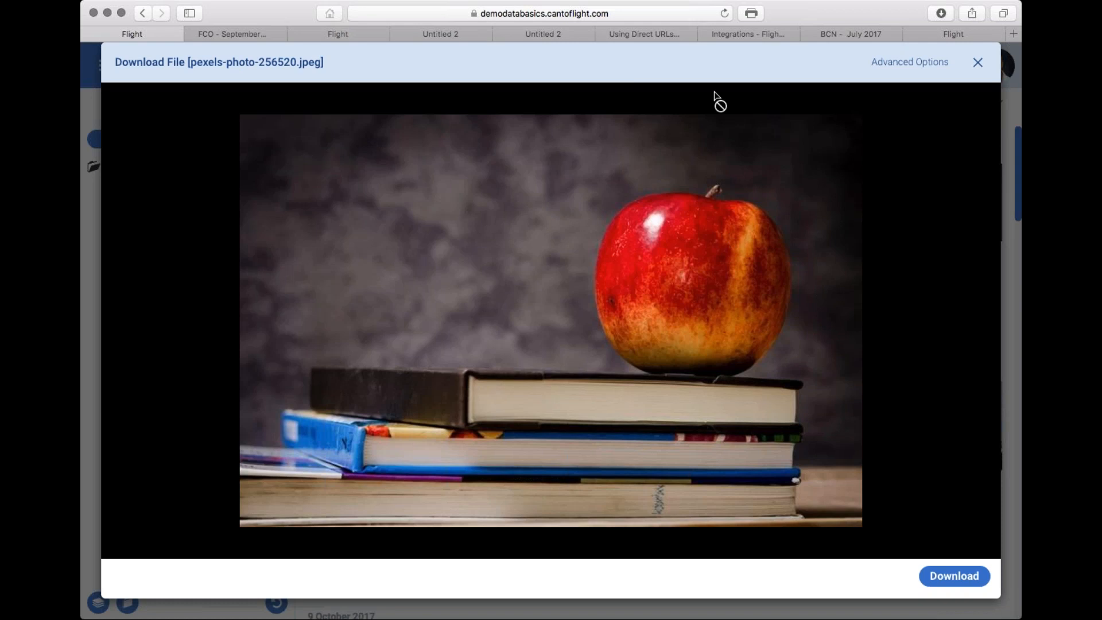
Step: Reveal the advanced download options for the custom 1920 × 1271 JPEG resize at 72 DPI
click(903, 63)
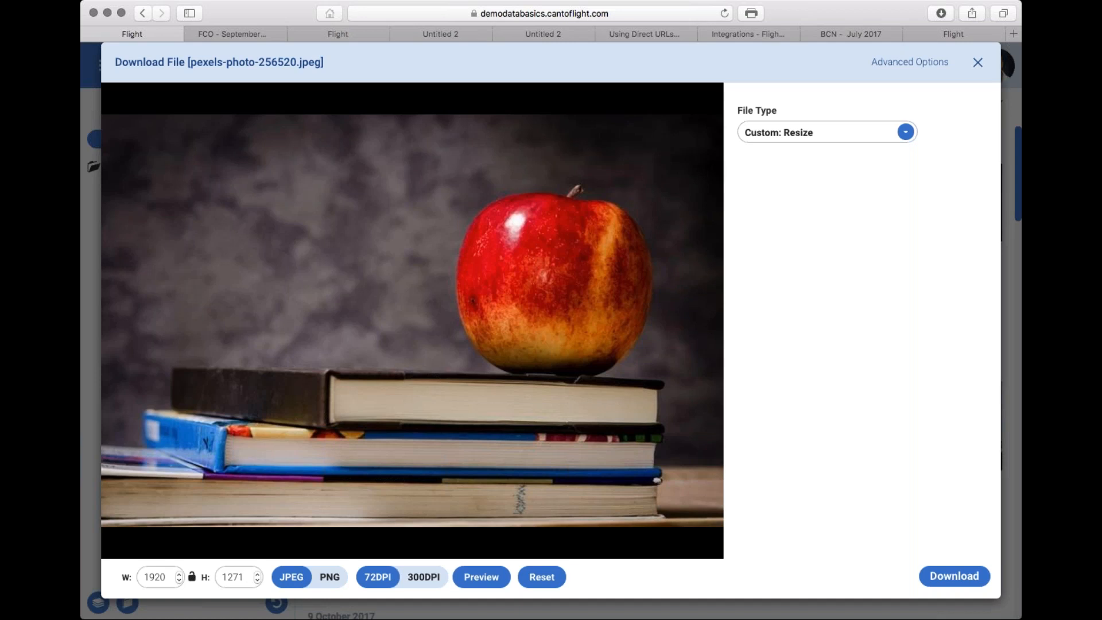
Step: Try widths of 100 and 1000 px and preview each result, ending at 1000 × 661
double_click(159, 578)
text(1000)
key(Tab)
click(481, 577)
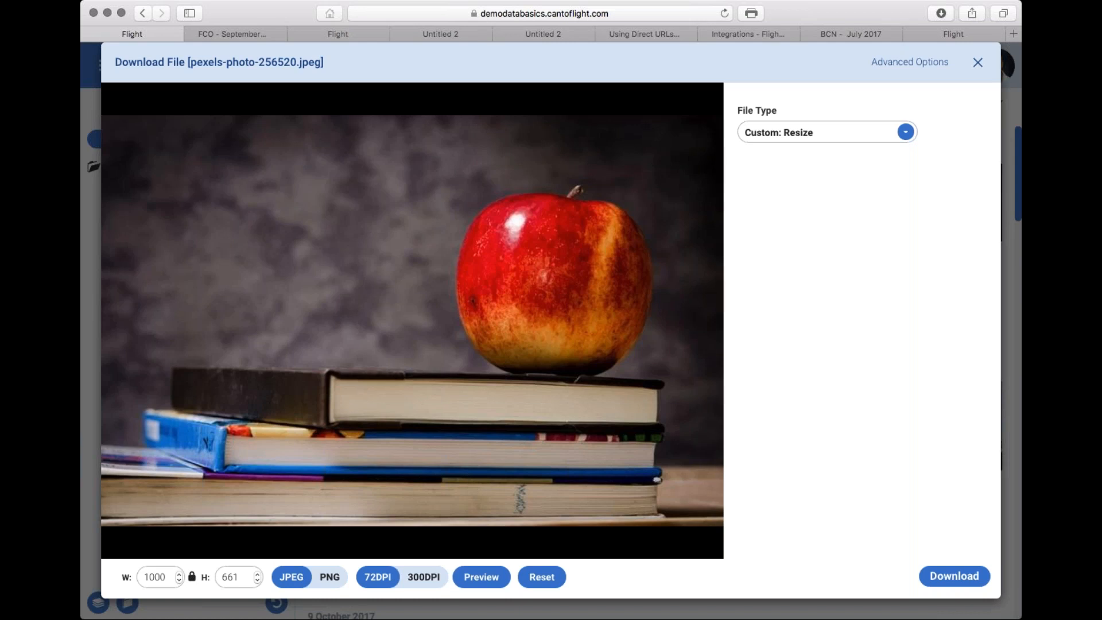
key(Tab)
click(481, 577)
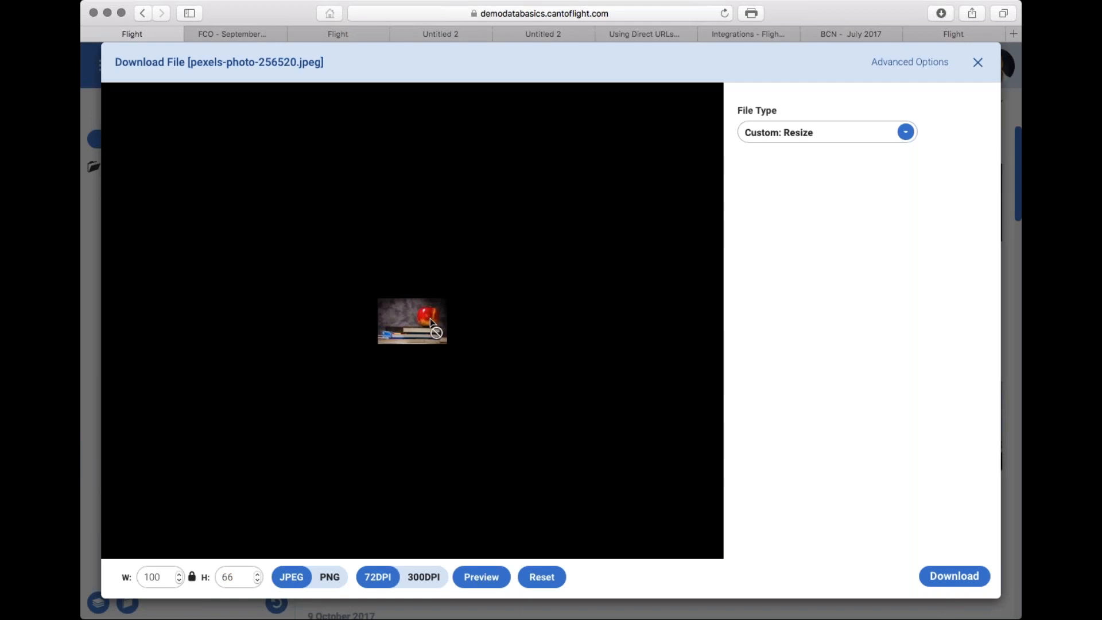
click(155, 579)
text(0)
key(Tab)
click(478, 577)
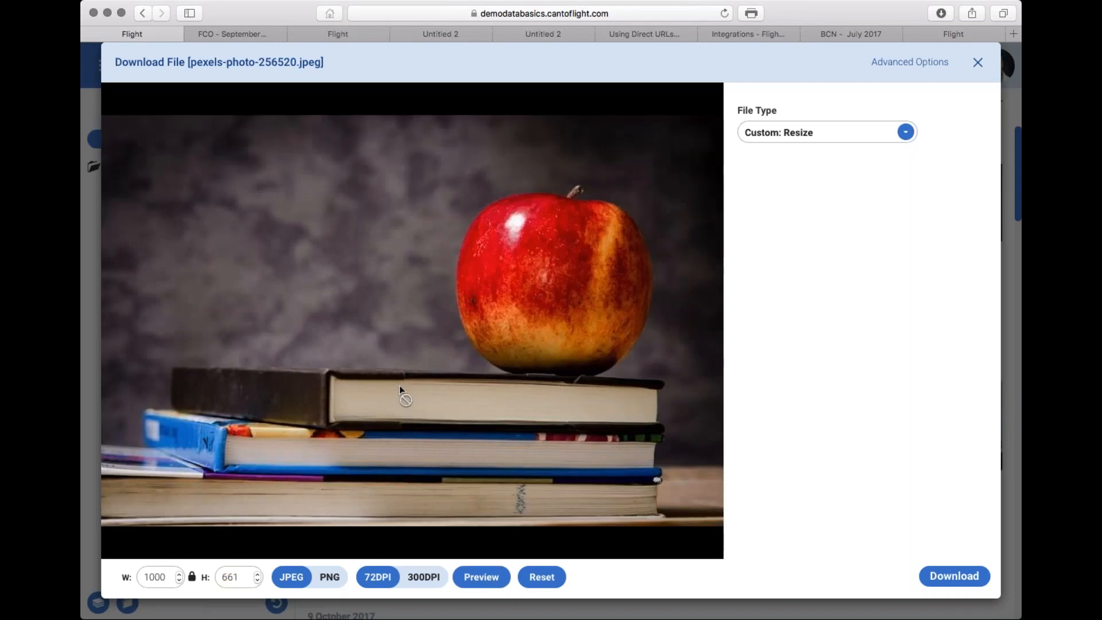
Step: Set the download to PNG at 300 DPI and change the file type to Custom: Crop
click(330, 578)
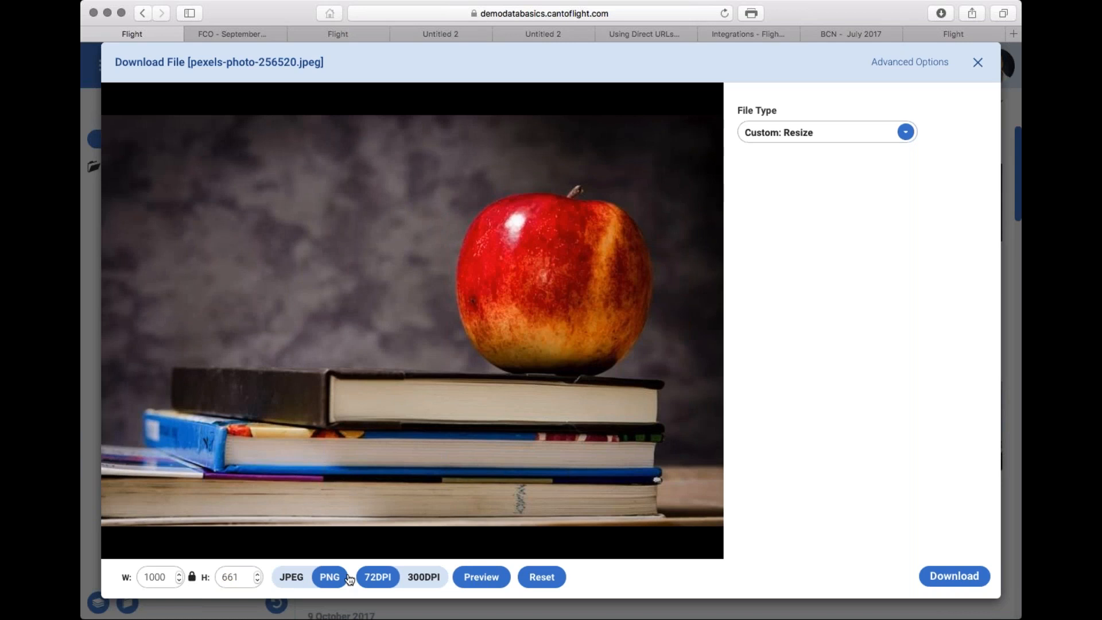
click(425, 580)
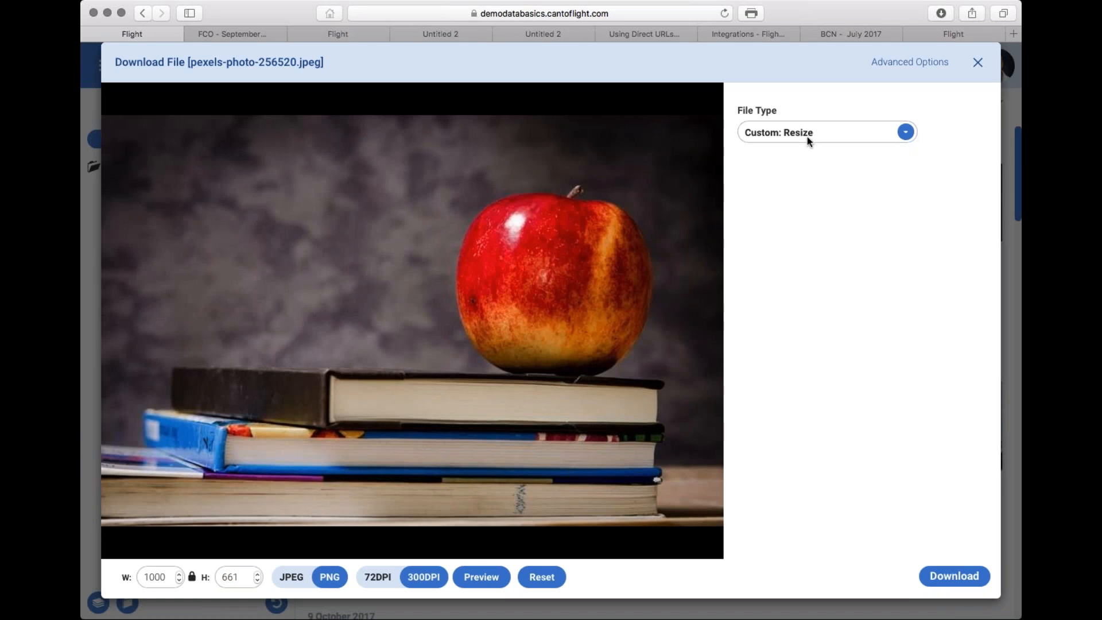
click(797, 122)
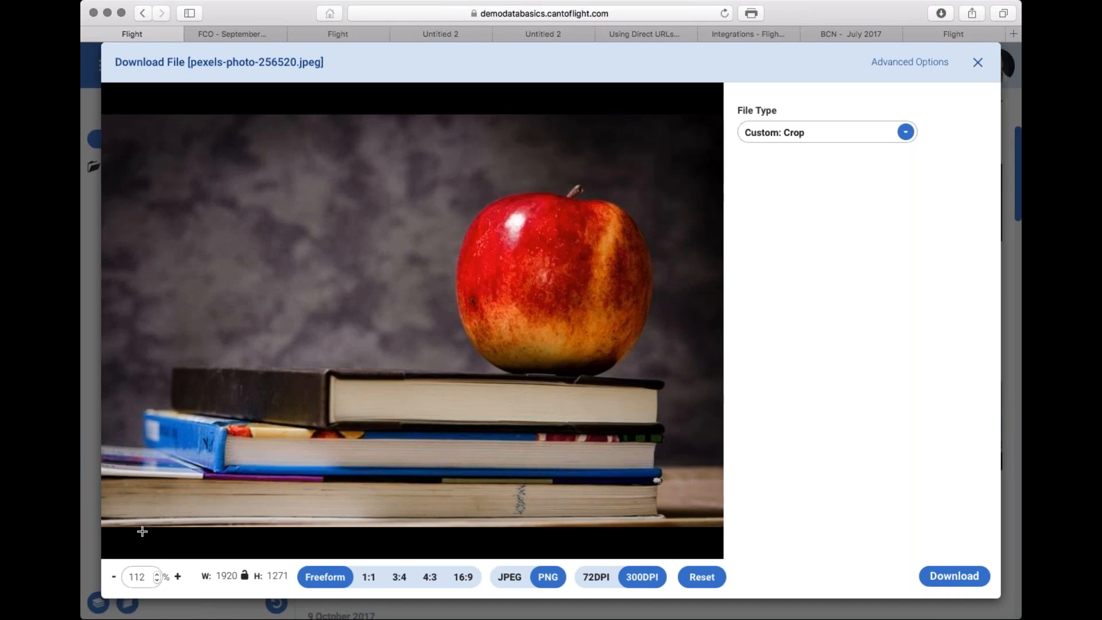
Step: Zoom the crop preview to 125% and draw a 644 × 604 crop box around the apple
click(156, 574)
click(156, 574)
click(156, 575)
click(156, 574)
click(157, 575)
click(156, 575)
click(156, 575)
click(156, 575)
click(156, 575)
click(156, 575)
click(156, 575)
click(156, 575)
click(156, 575)
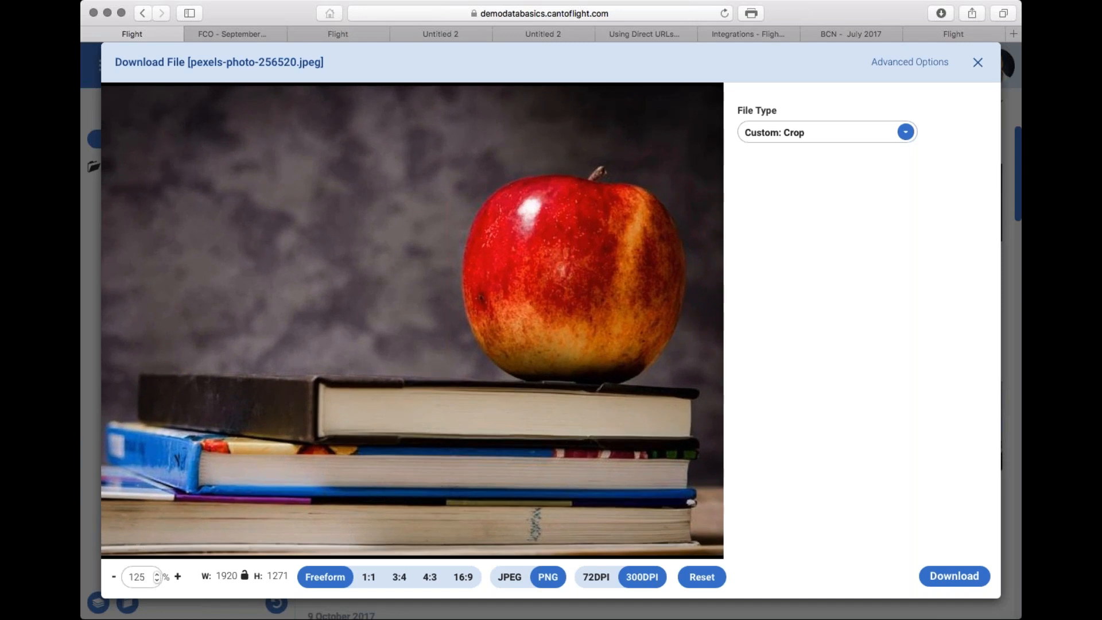
drag(456, 158, 695, 383)
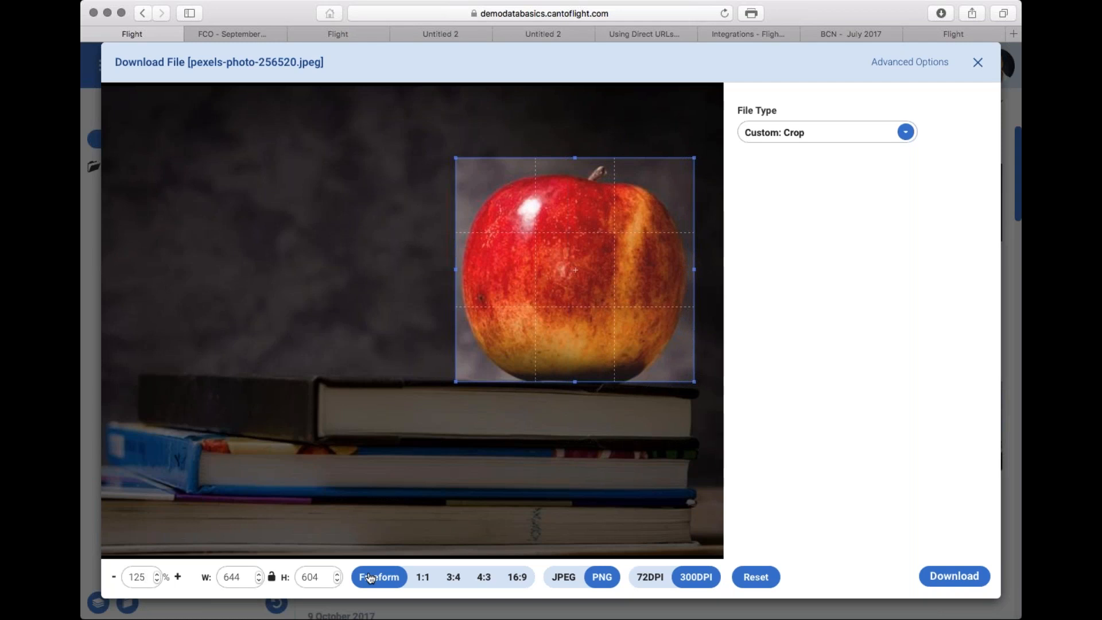
Step: Lock the crop to 4:3 and fit an 812 × 609 box centred on the apple
click(484, 577)
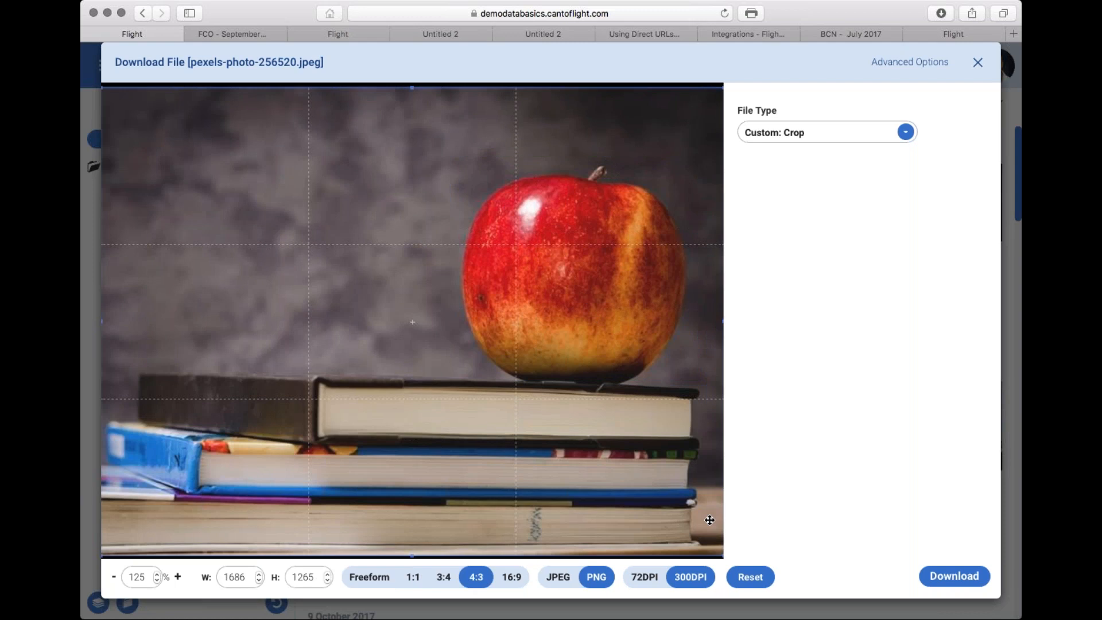
drag(723, 557, 388, 303)
drag(332, 216, 591, 277)
drag(551, 165, 552, 153)
drag(597, 268, 602, 269)
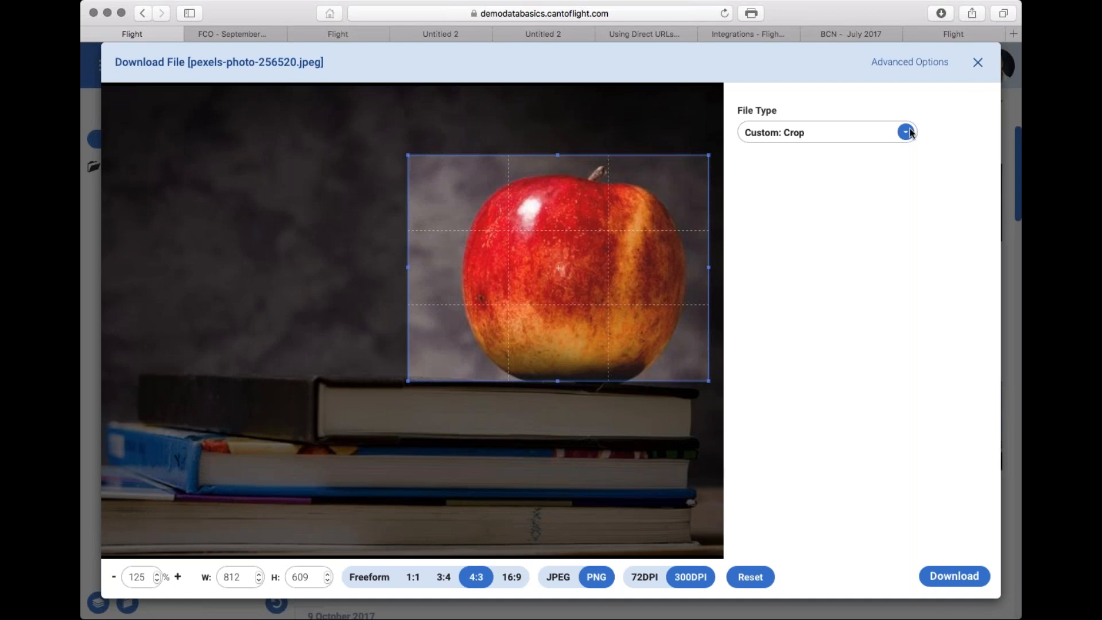
Step: Close the Download File dialog to return to the 581-file DataBasics library
click(991, 58)
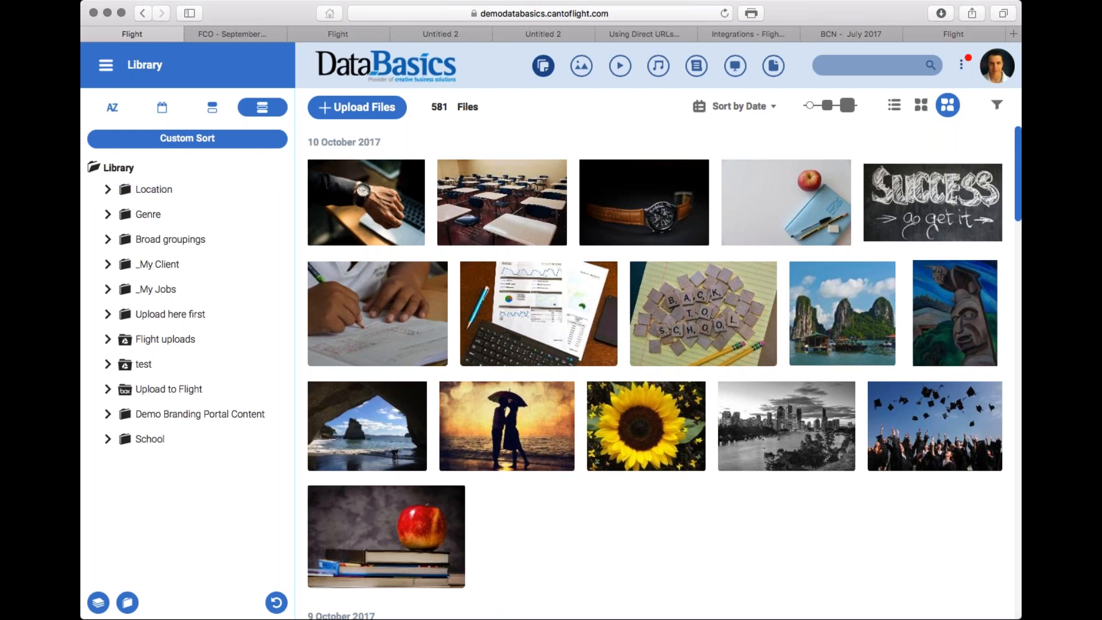
Step: Switch to the dbmarketing portal home page with its five album tiles
click(346, 36)
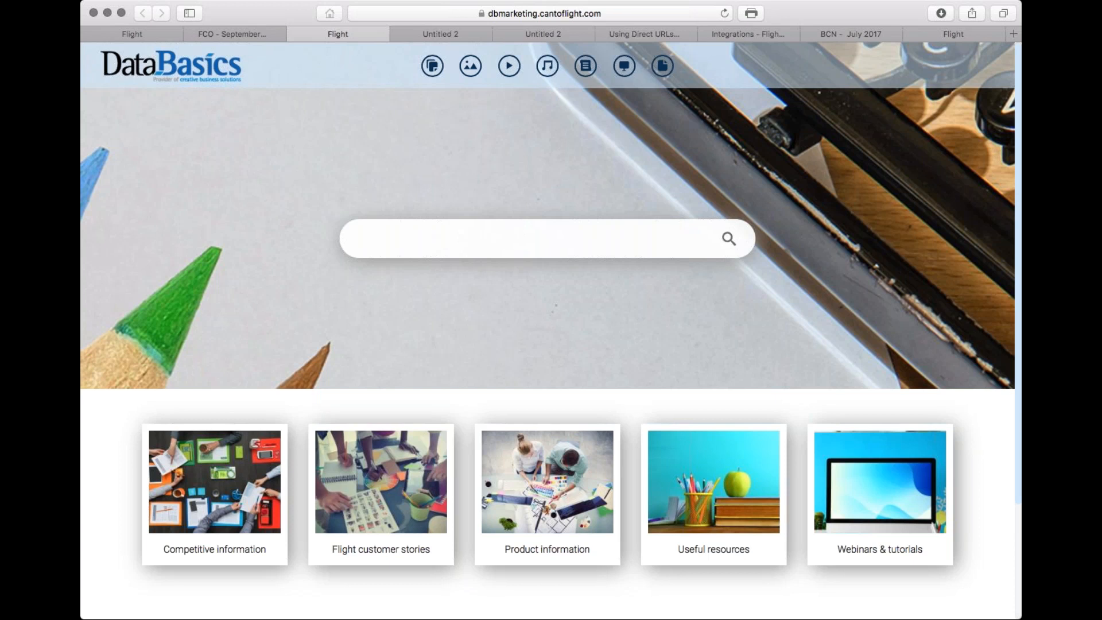
Step: Browse the Product information and Flight customer stories albums, then return to the main library
click(545, 494)
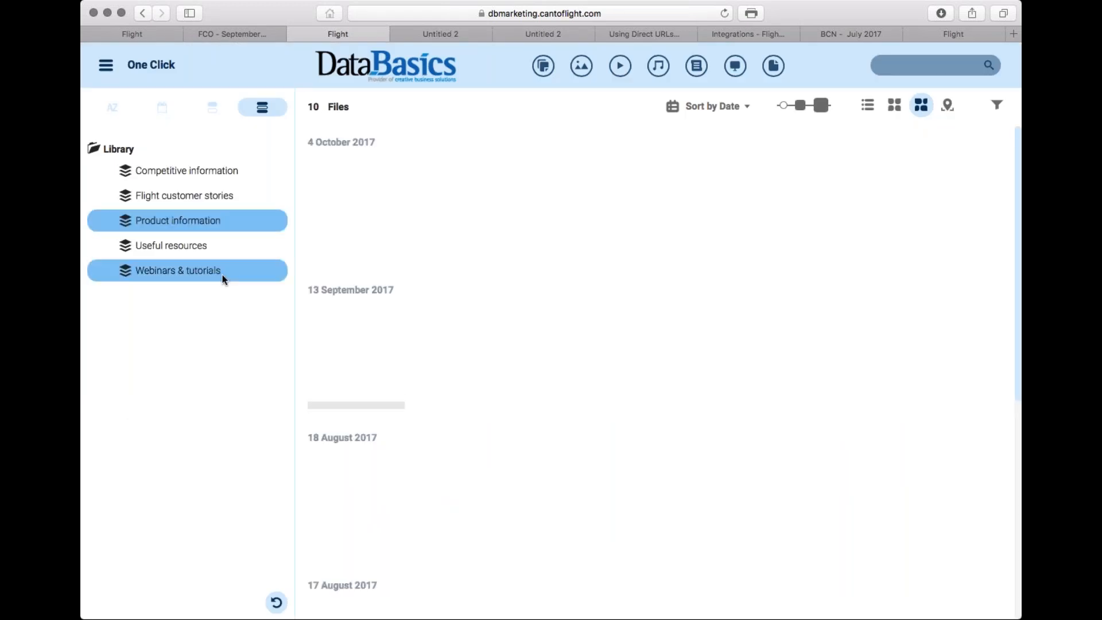
scroll(504, 414, down, 7)
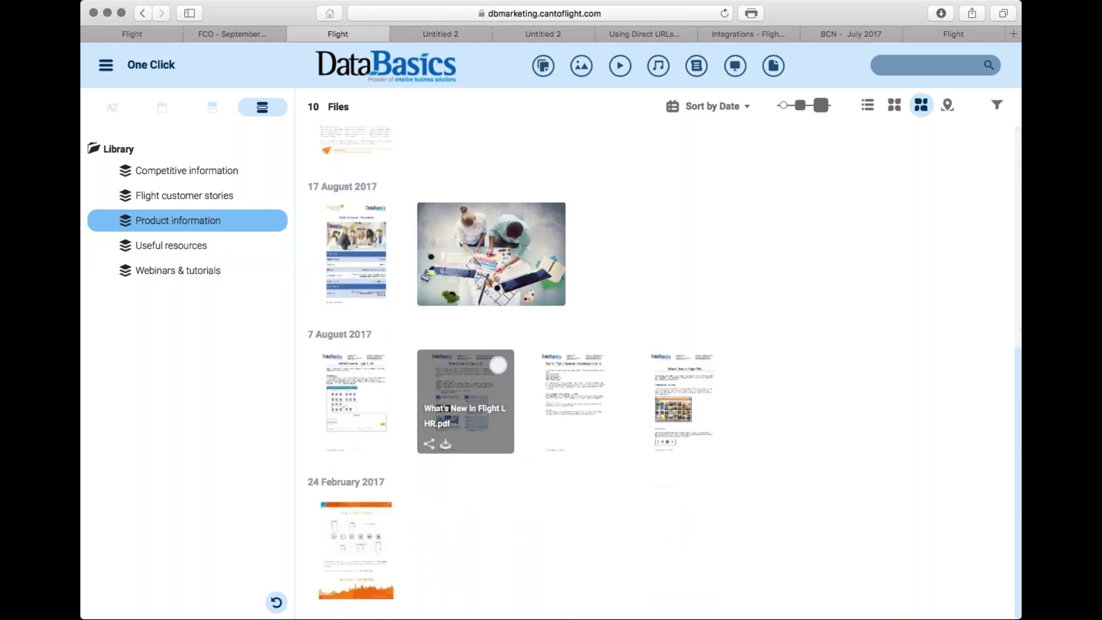
scroll(466, 402, up, 7)
click(393, 68)
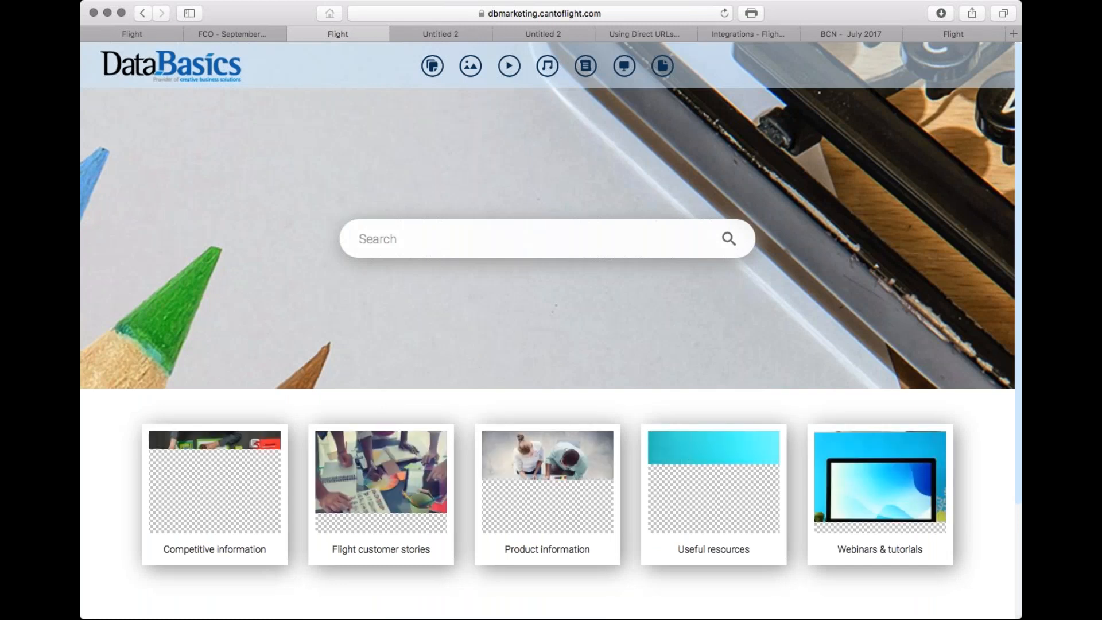
click(391, 492)
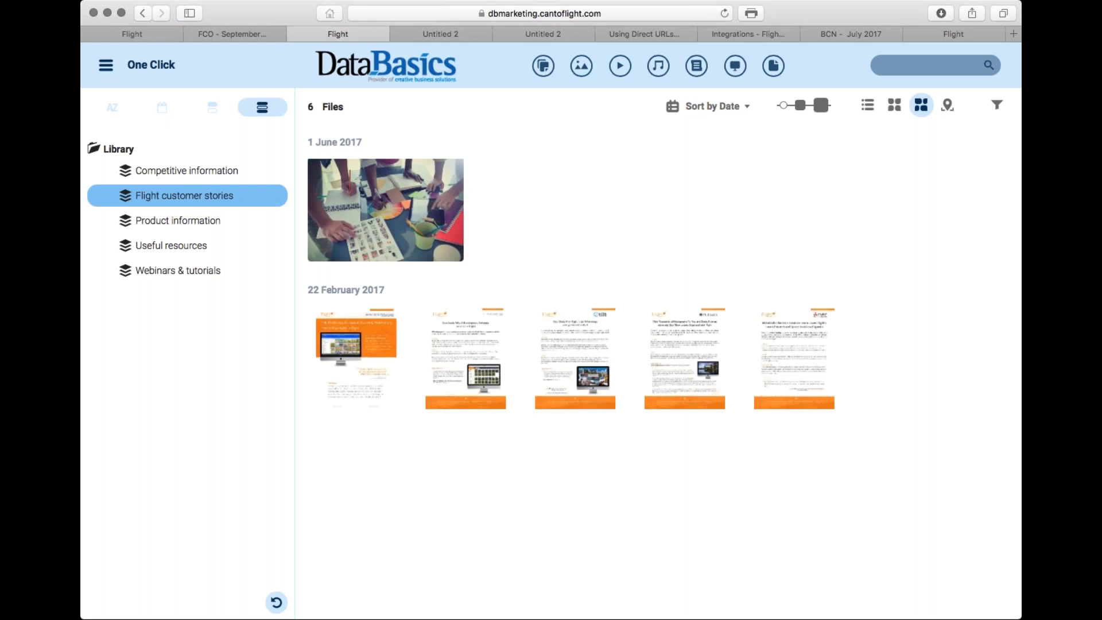
click(391, 65)
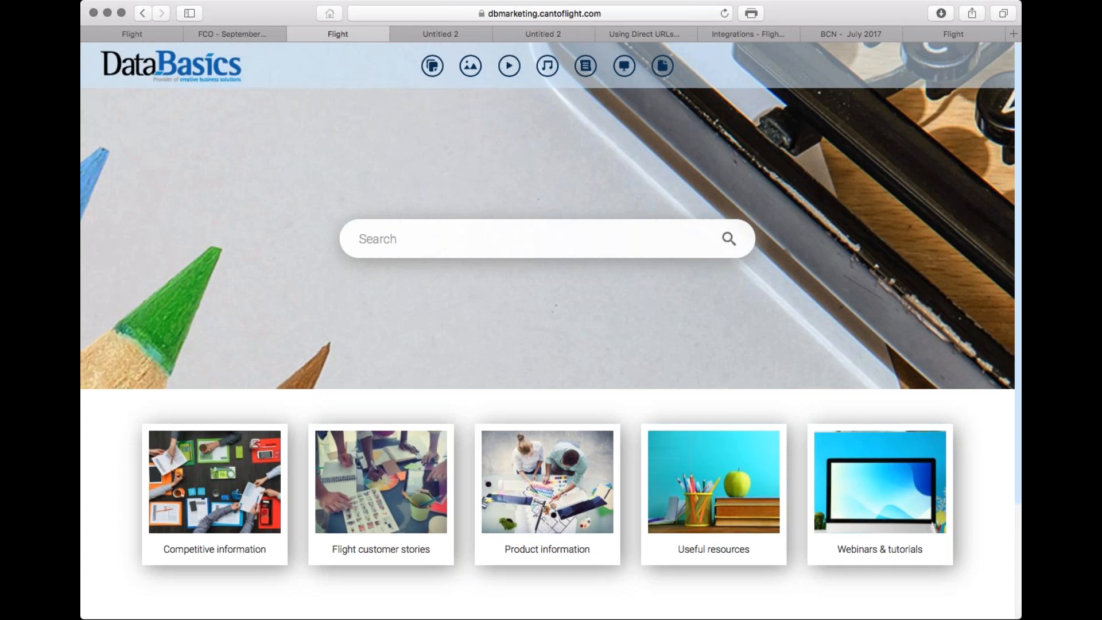
click(137, 33)
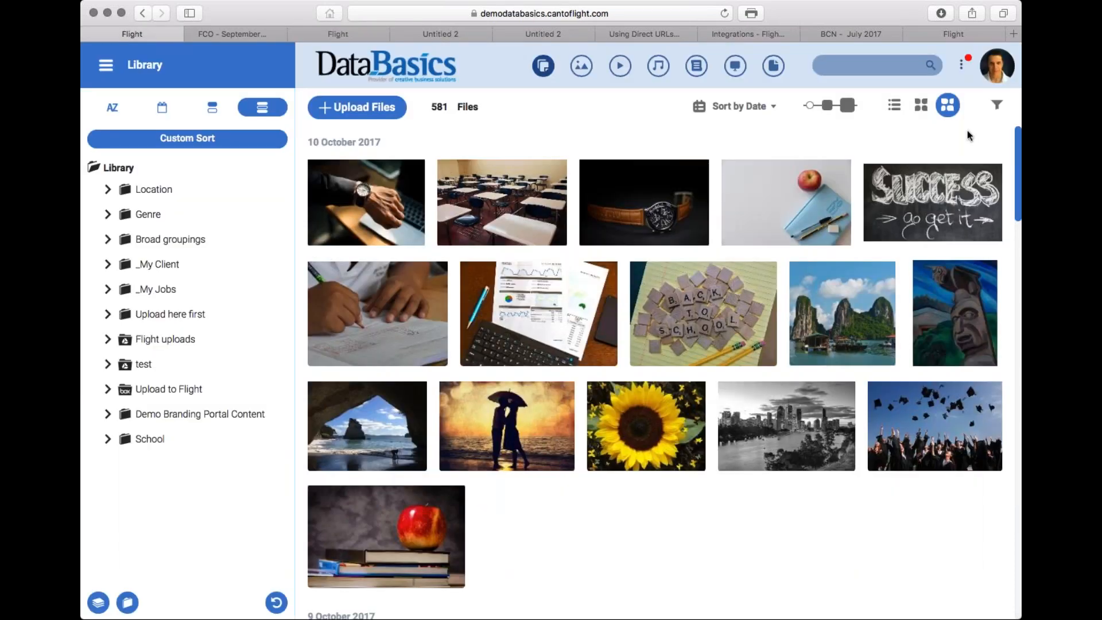
Step: Go to the Demo Example (Locations) portal from the account menu's portal list
click(995, 65)
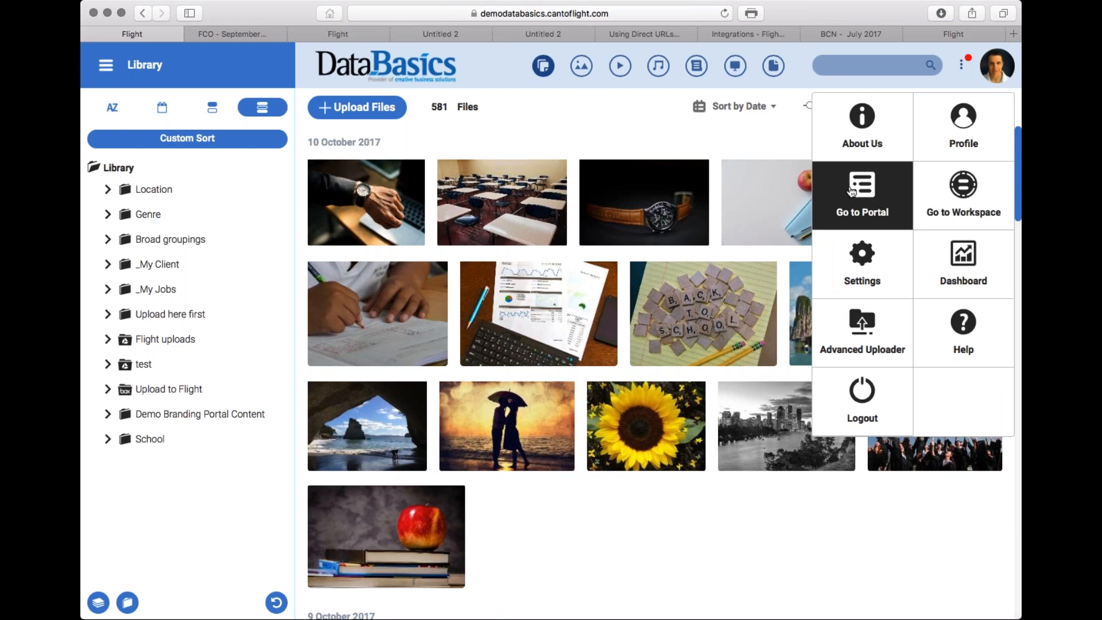
click(852, 192)
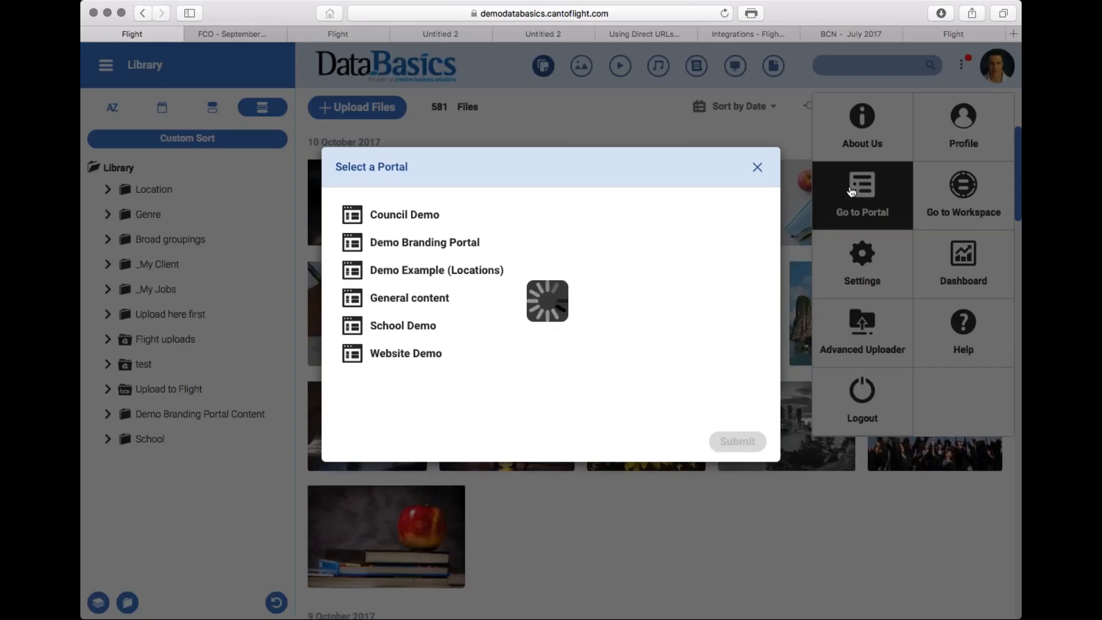
click(406, 276)
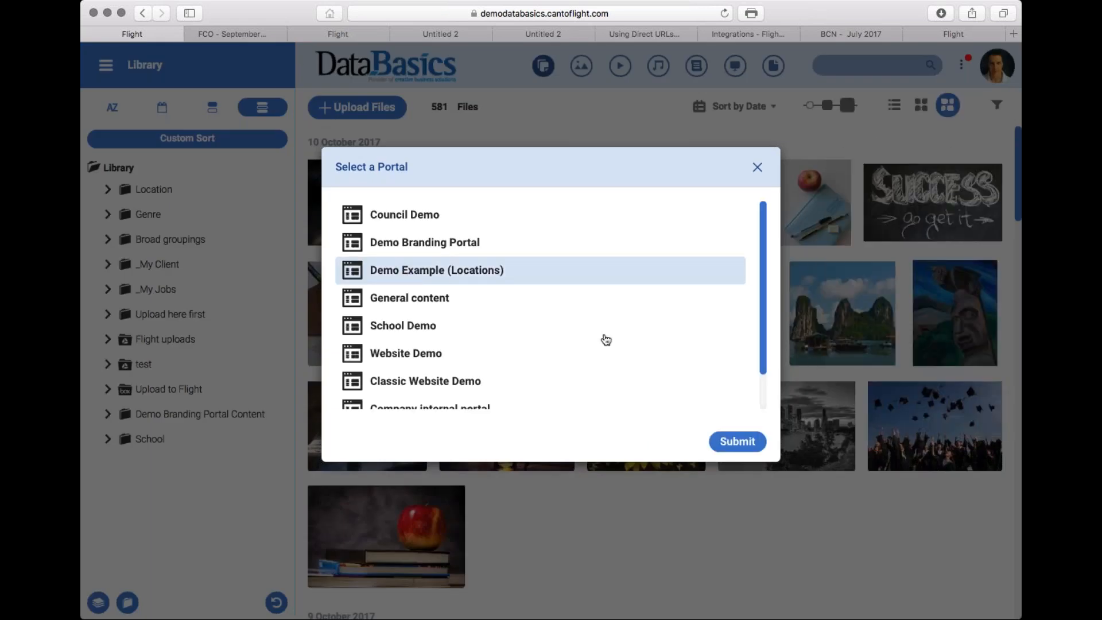
click(738, 441)
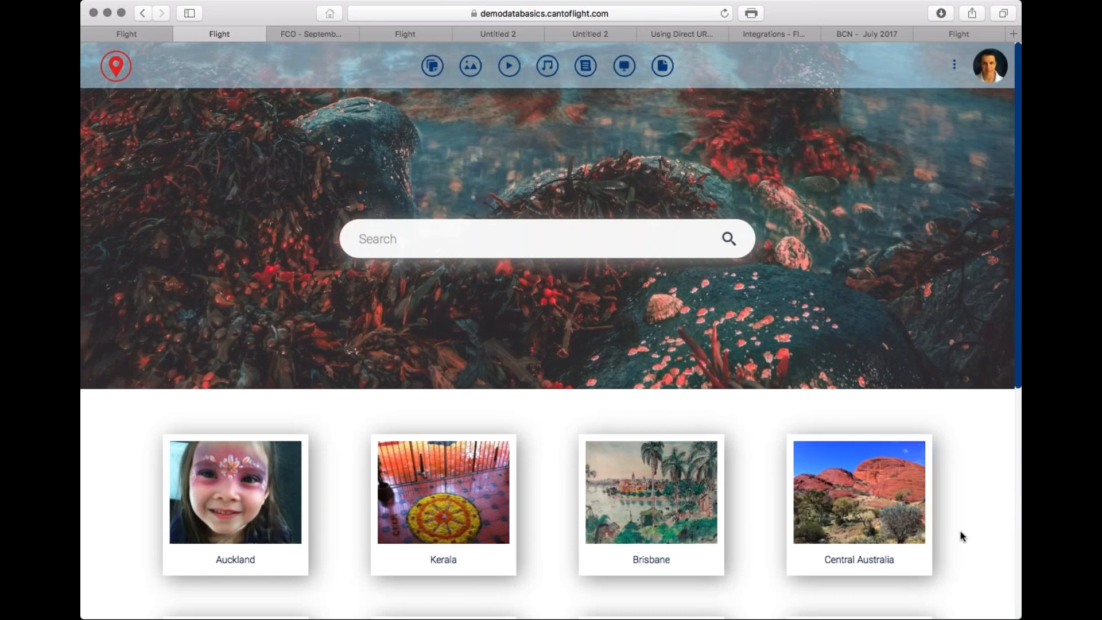
Step: Scroll through the Locations portal tiles and look inside the Brisbane album
scroll(986, 523, down, 2)
scroll(987, 523, down, 5)
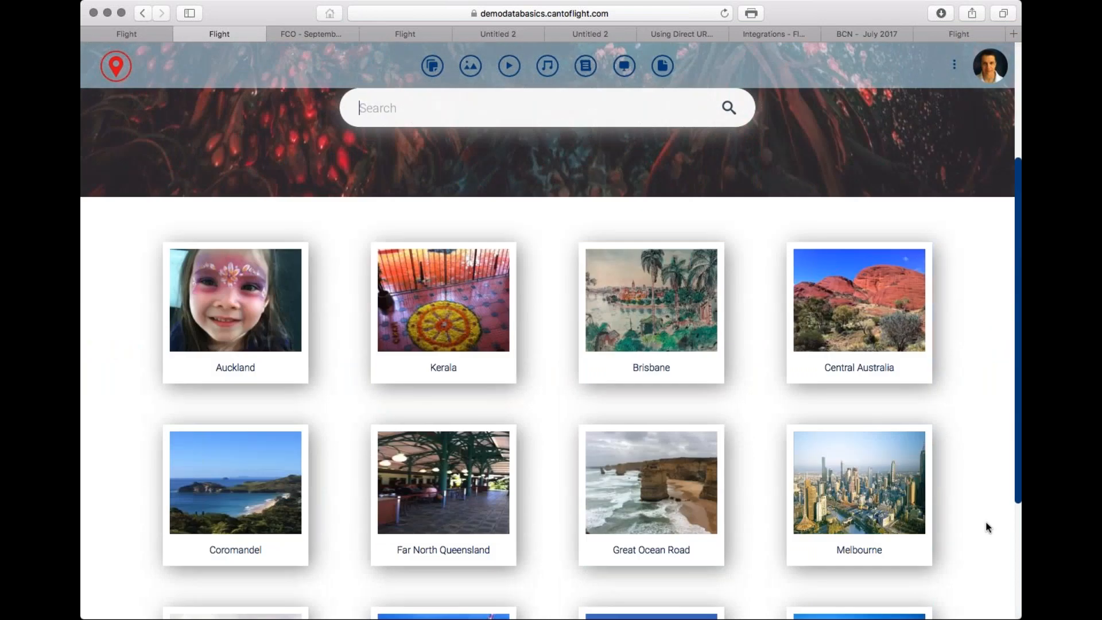
scroll(986, 527, down, 3)
scroll(987, 527, down, 1)
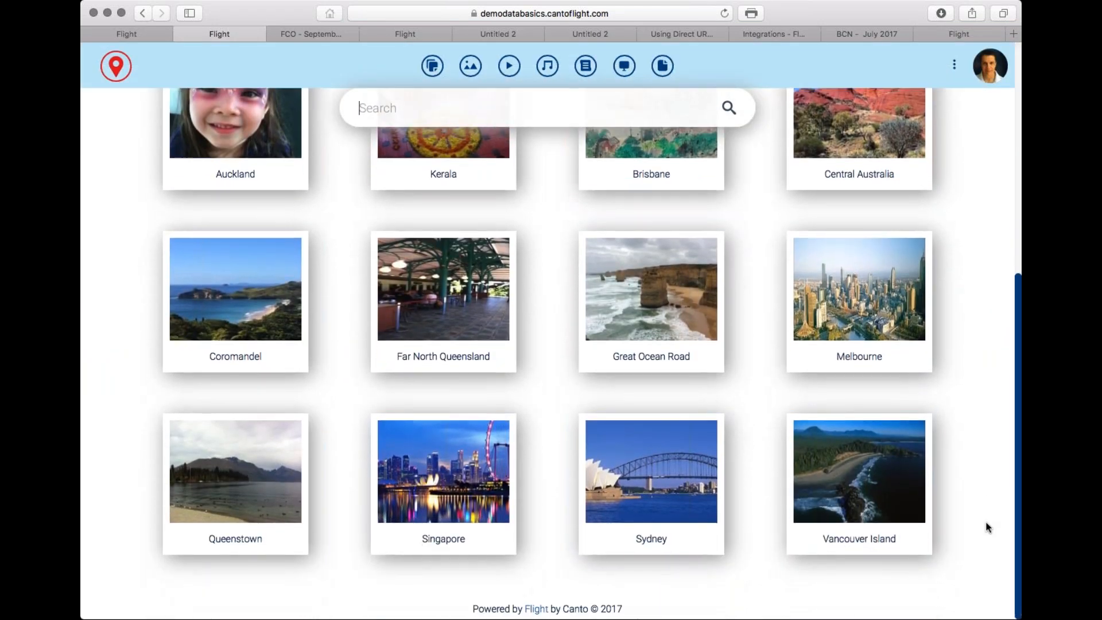
scroll(986, 523, up, 3)
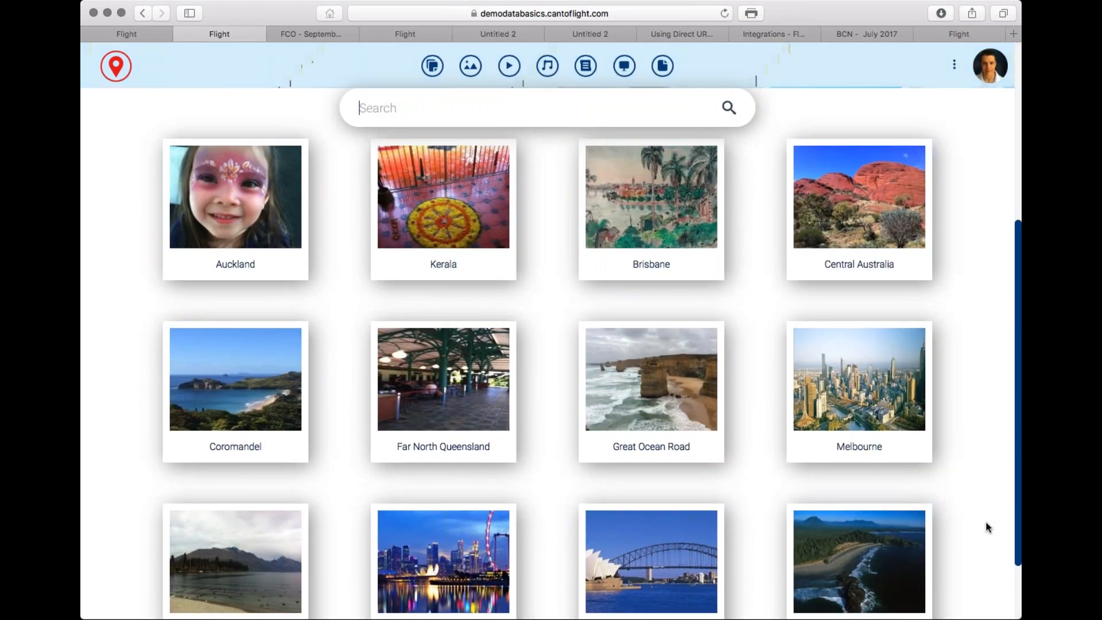
scroll(986, 527, up, 2)
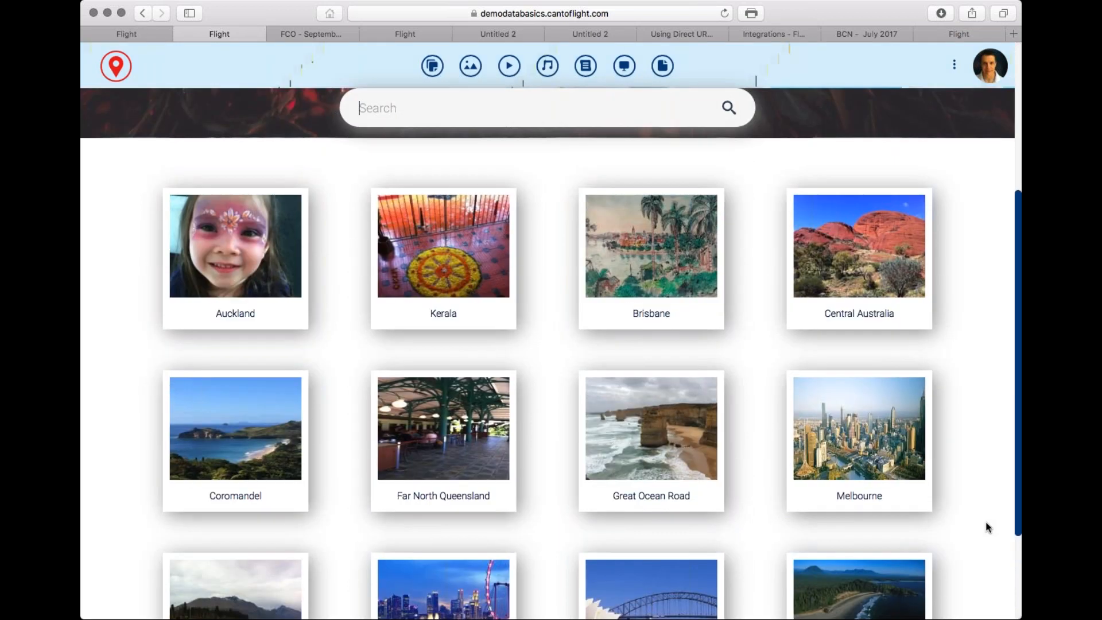
scroll(986, 527, up, 5)
scroll(987, 527, down, 4)
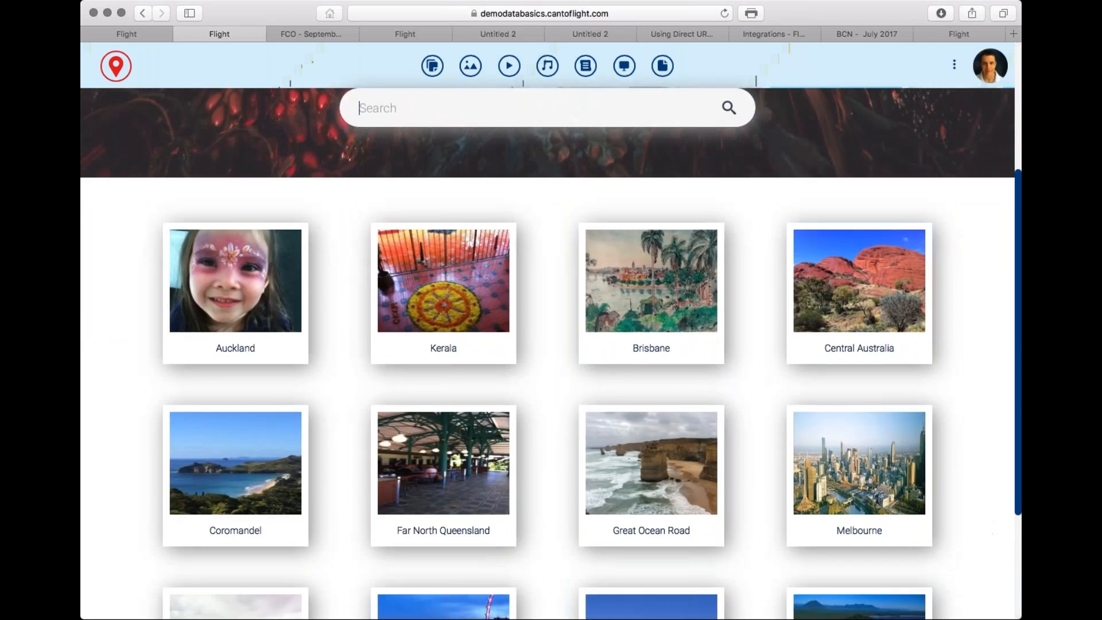
scroll(653, 304, down, 1)
click(653, 304)
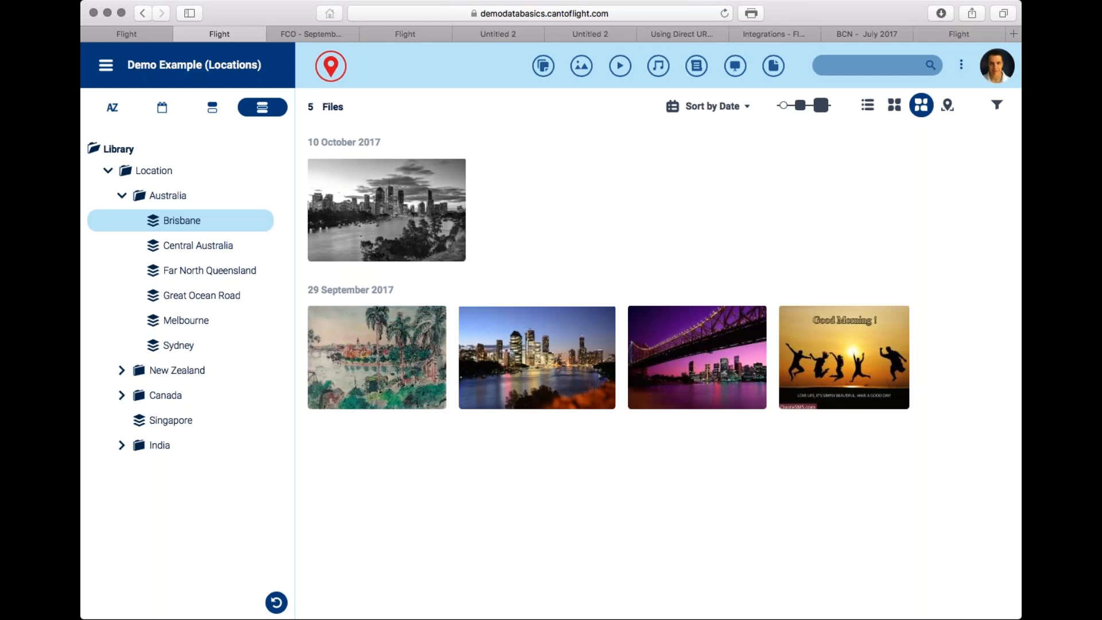
click(331, 66)
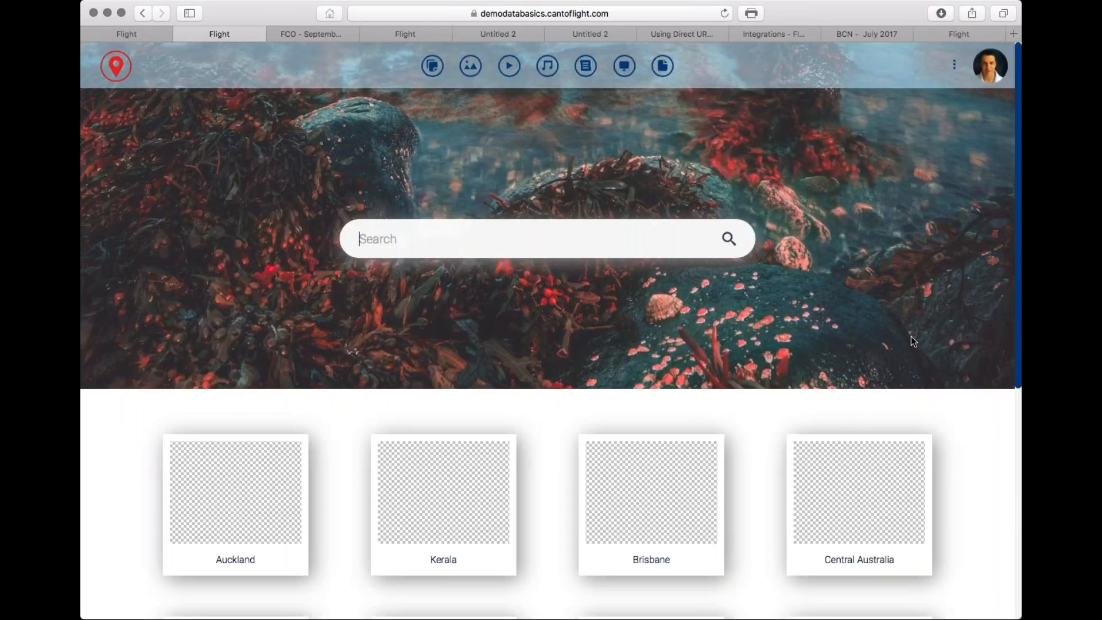
Step: Open the Melbourne album, then return to the main library tab
scroll(914, 349, down, 3)
scroll(896, 431, down, 3)
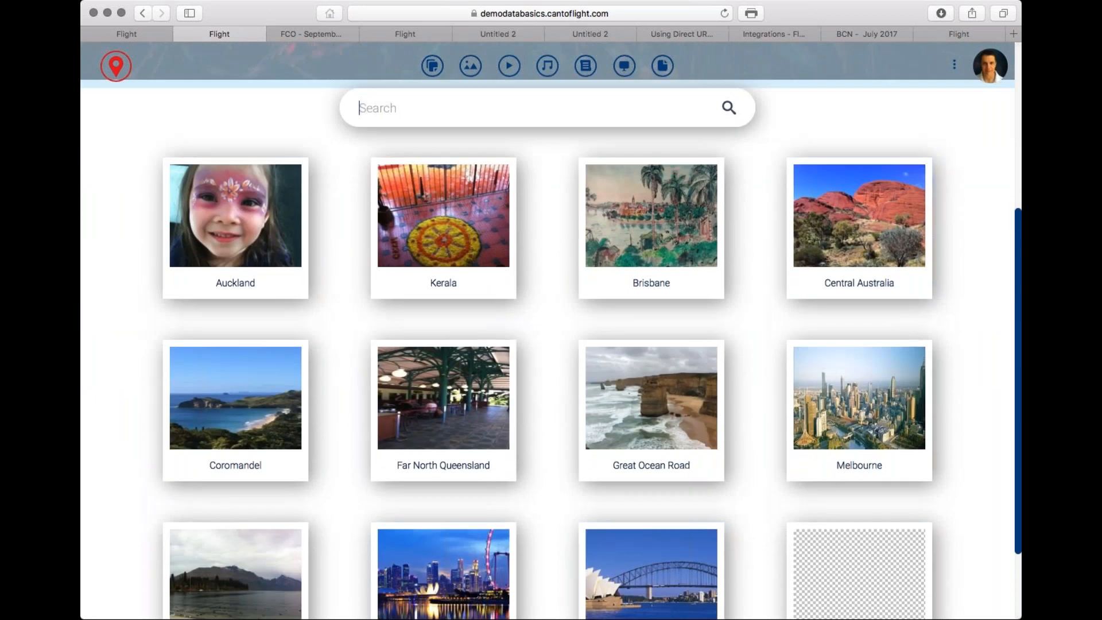
click(853, 424)
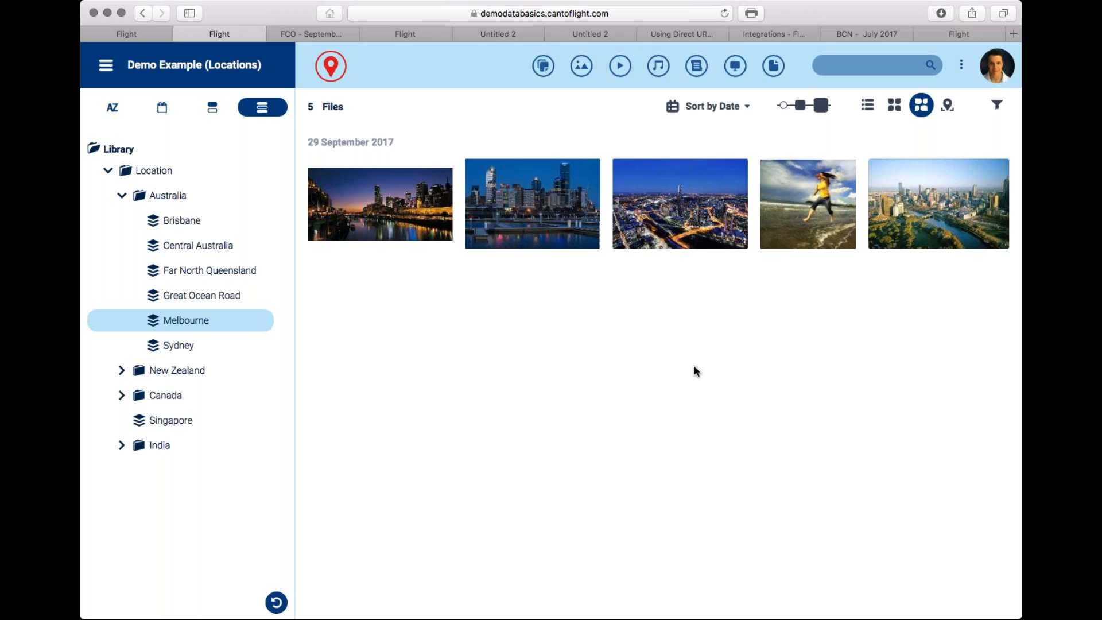
click(119, 36)
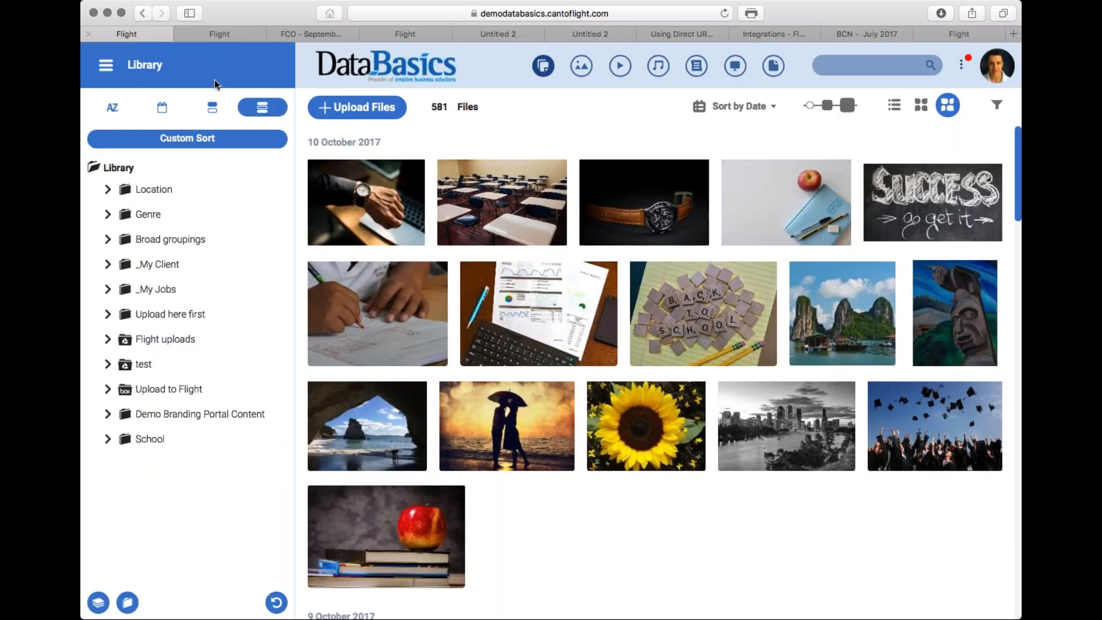
Step: Compare the Locations and DataBasics marketing portal home pages, then open the account menu over the library
click(227, 36)
click(317, 68)
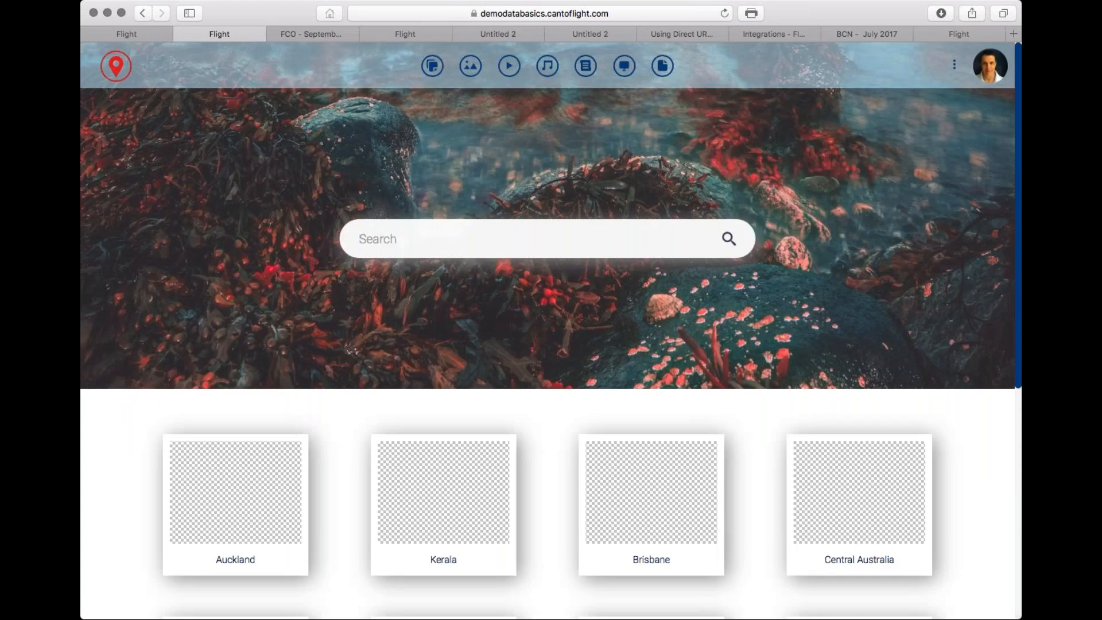
click(409, 35)
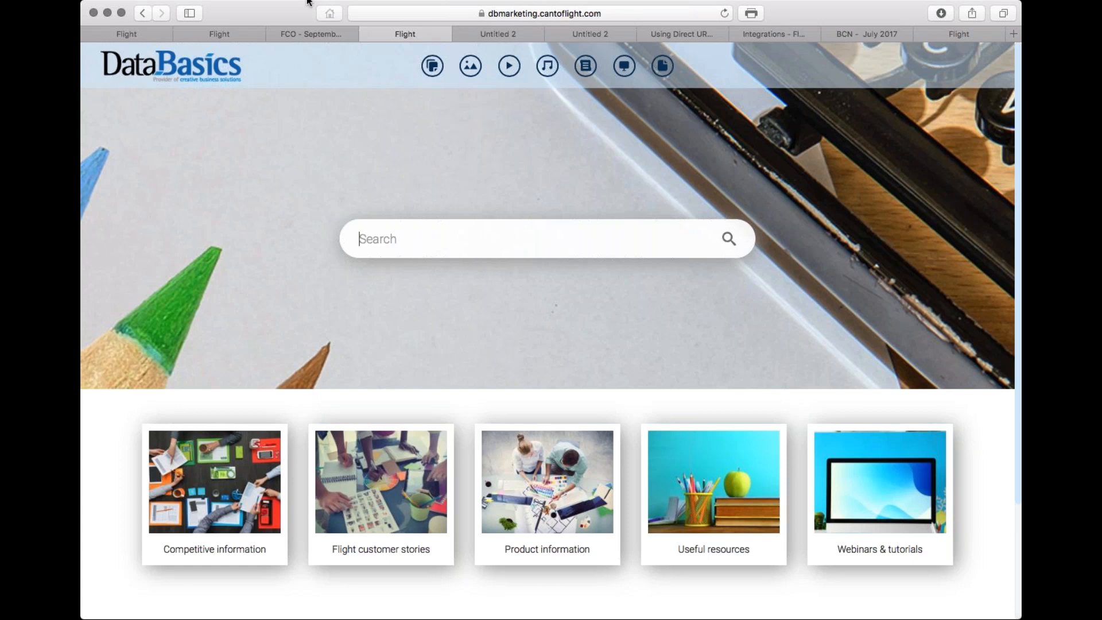
click(136, 36)
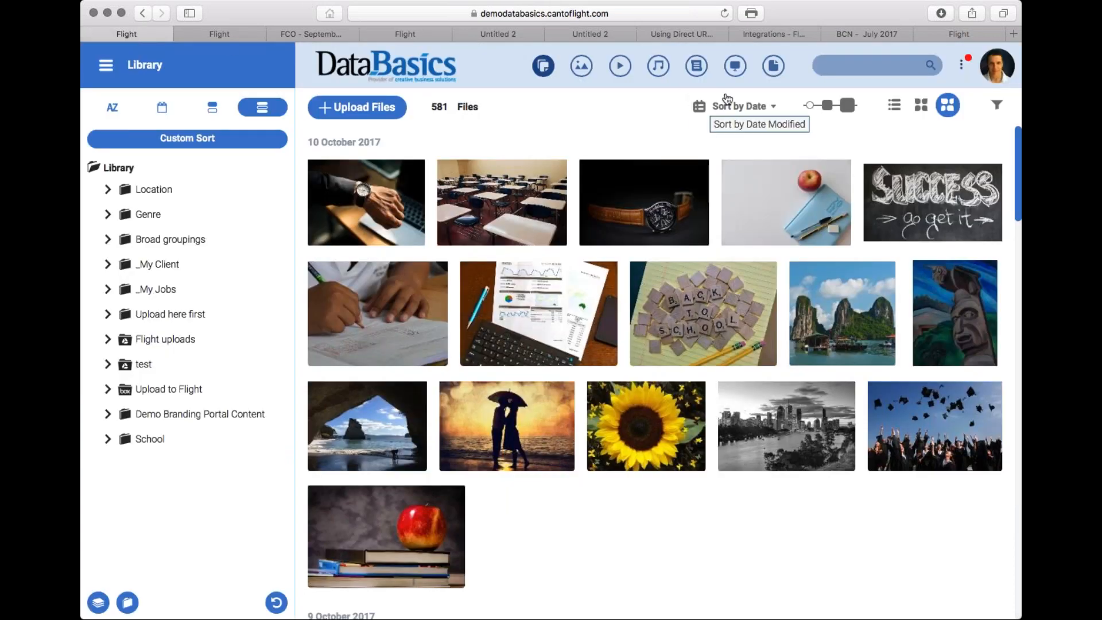
click(990, 64)
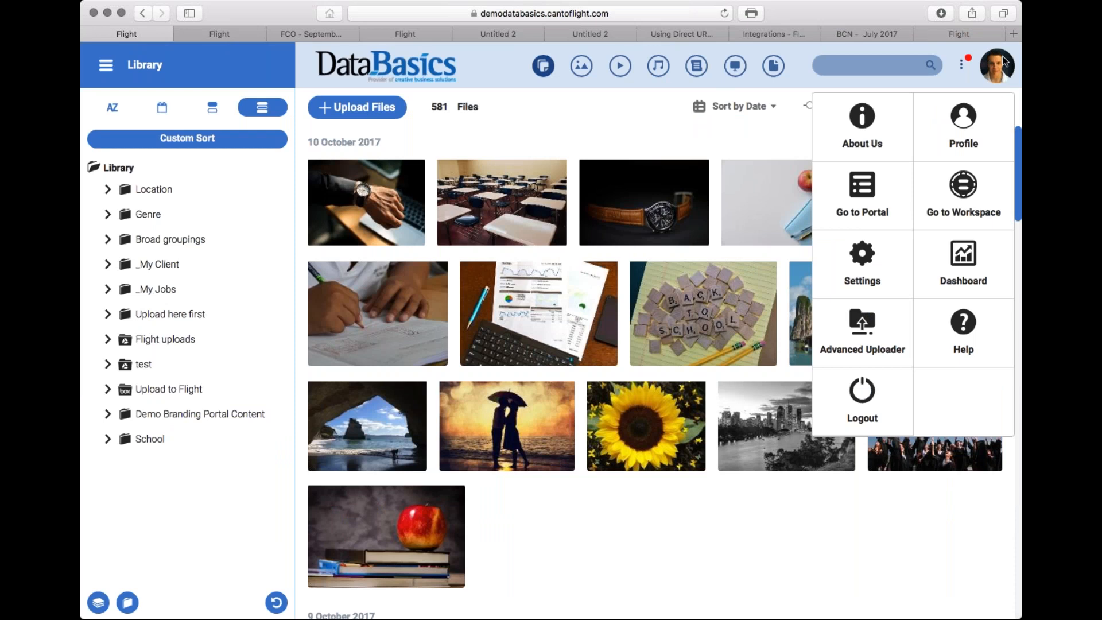
Step: Open the Demo Example (Locations) portal from the Portals list in account Settings
click(862, 261)
scroll(718, 430, down, 5)
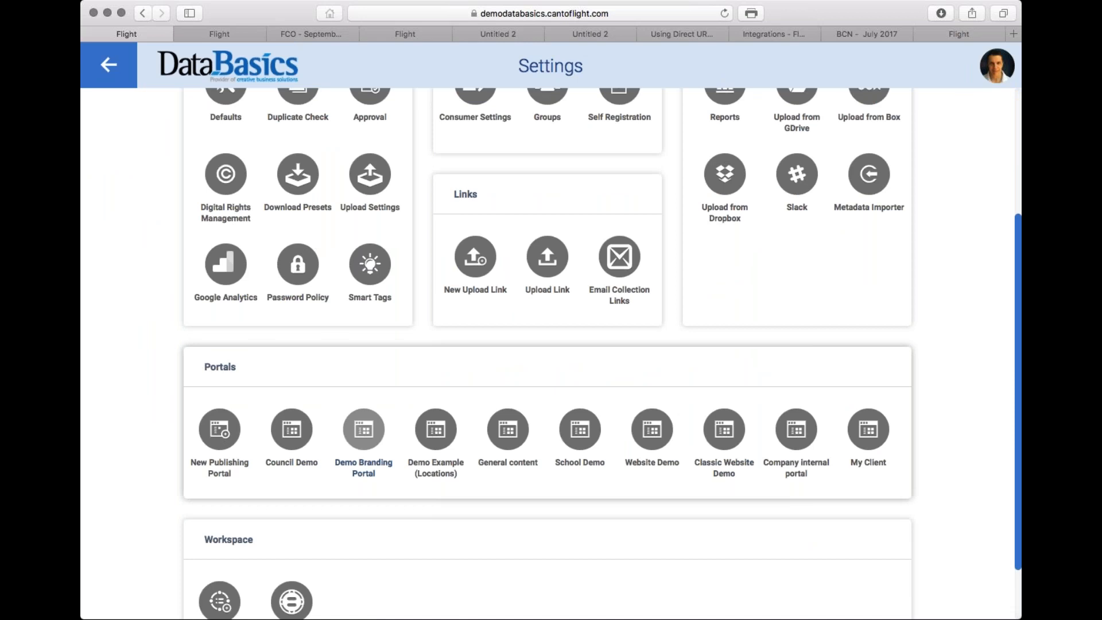
click(435, 440)
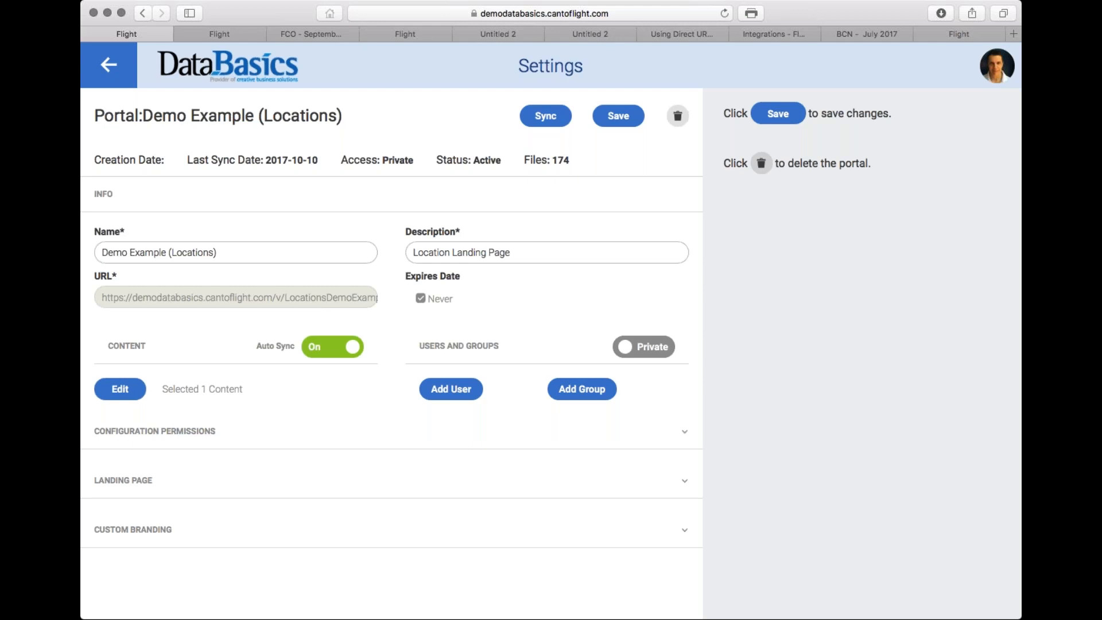
Step: Review the portal's assigned content without changes, then list the groups available to add
click(123, 391)
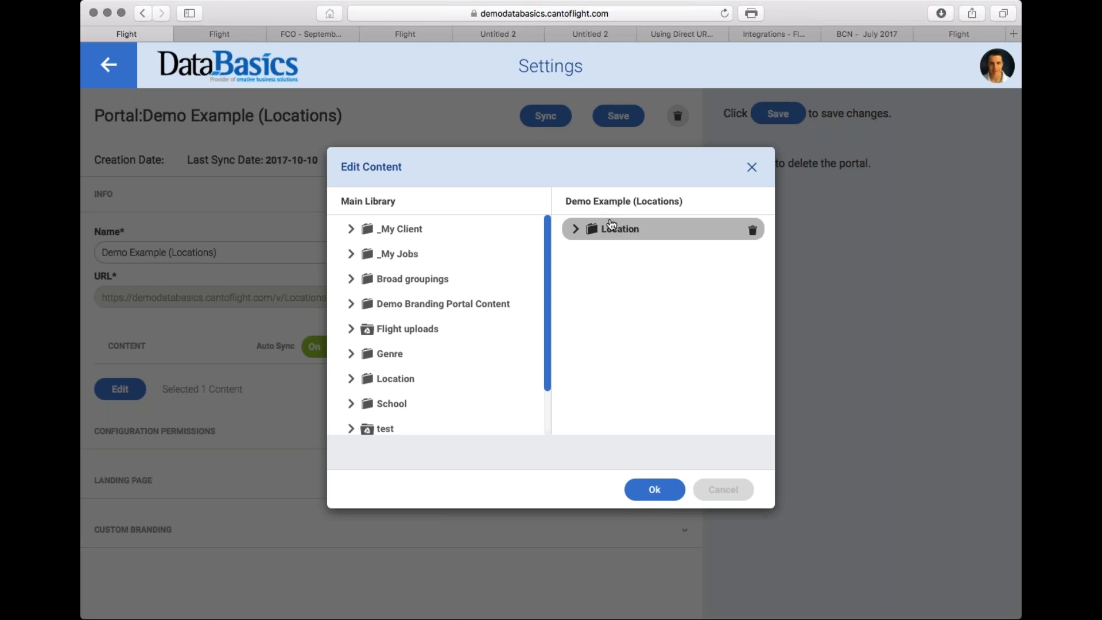
click(751, 168)
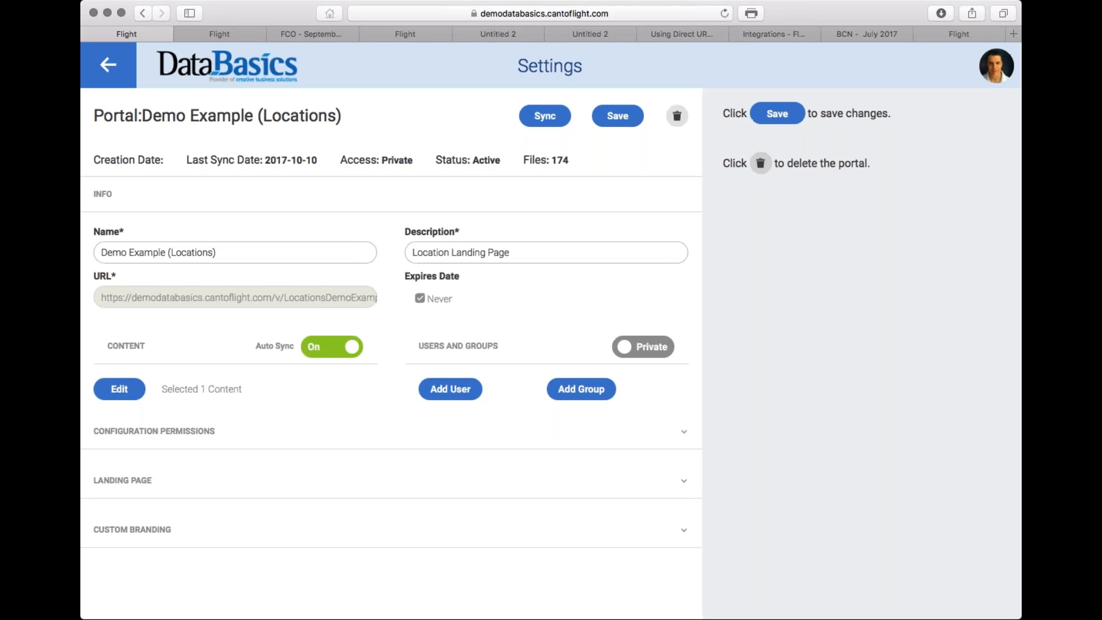
click(580, 389)
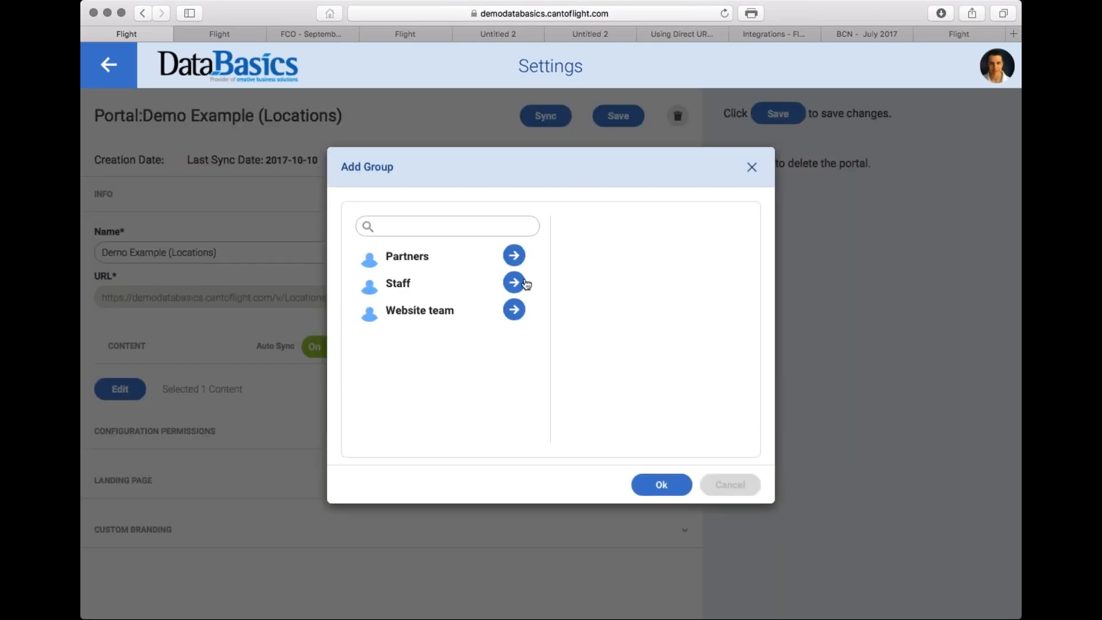
Step: Dismiss the group list unchanged, switch portal access to Public, then back to Private
click(752, 167)
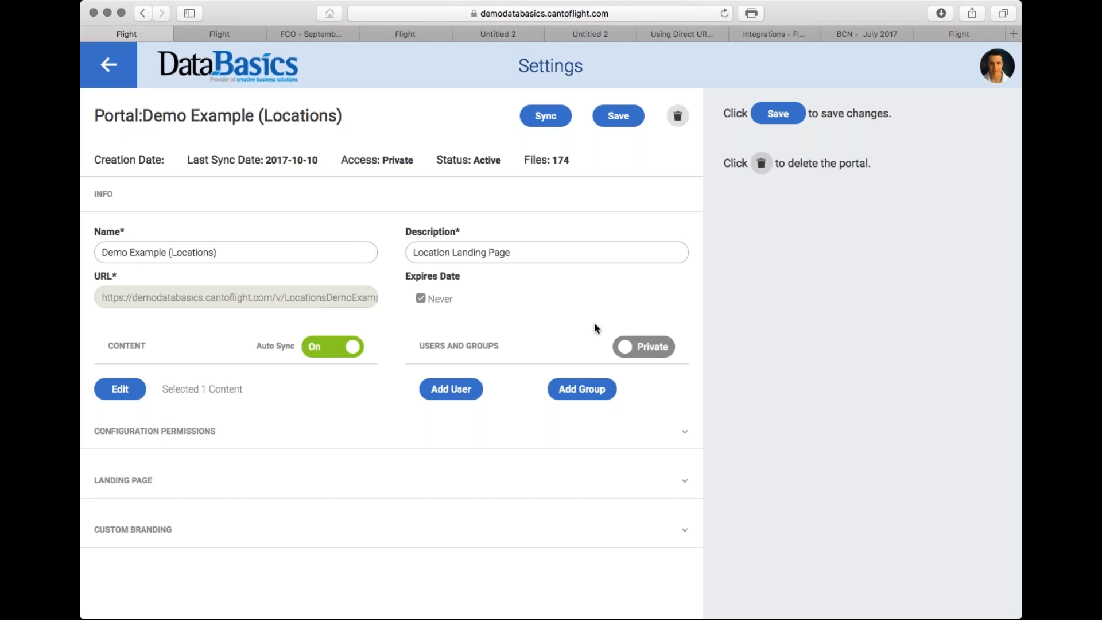
click(627, 350)
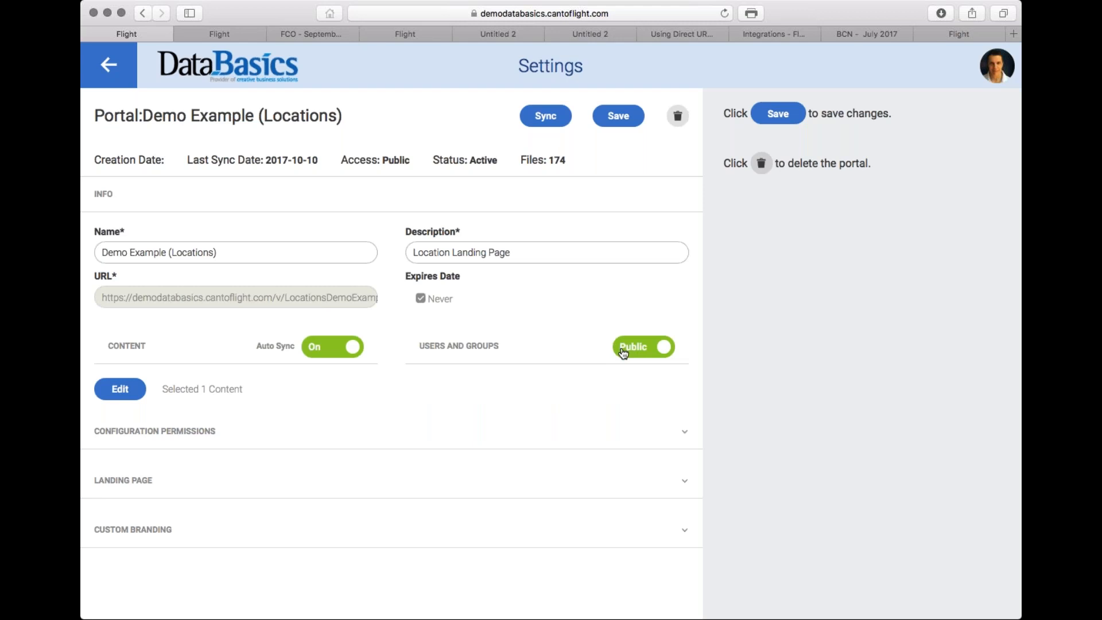
click(632, 351)
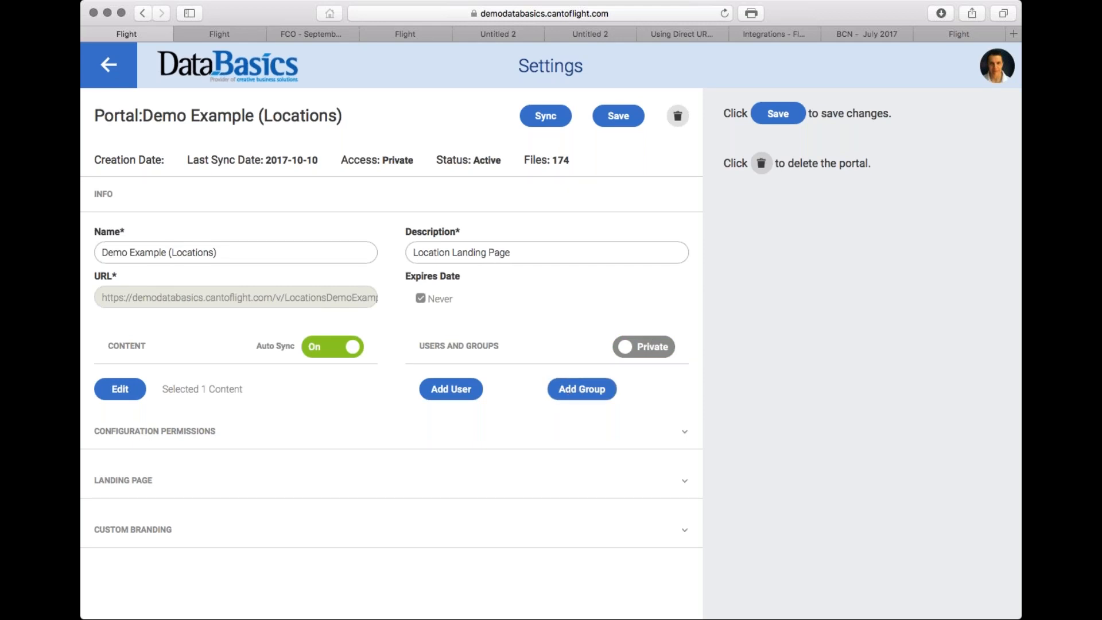
click(284, 431)
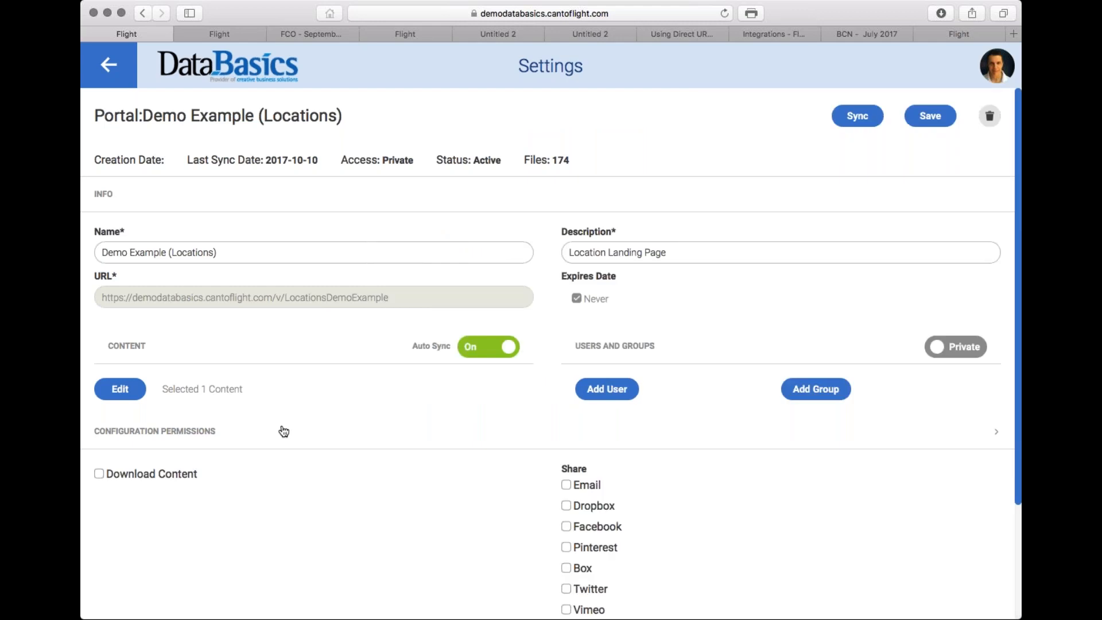
scroll(401, 448, down, 5)
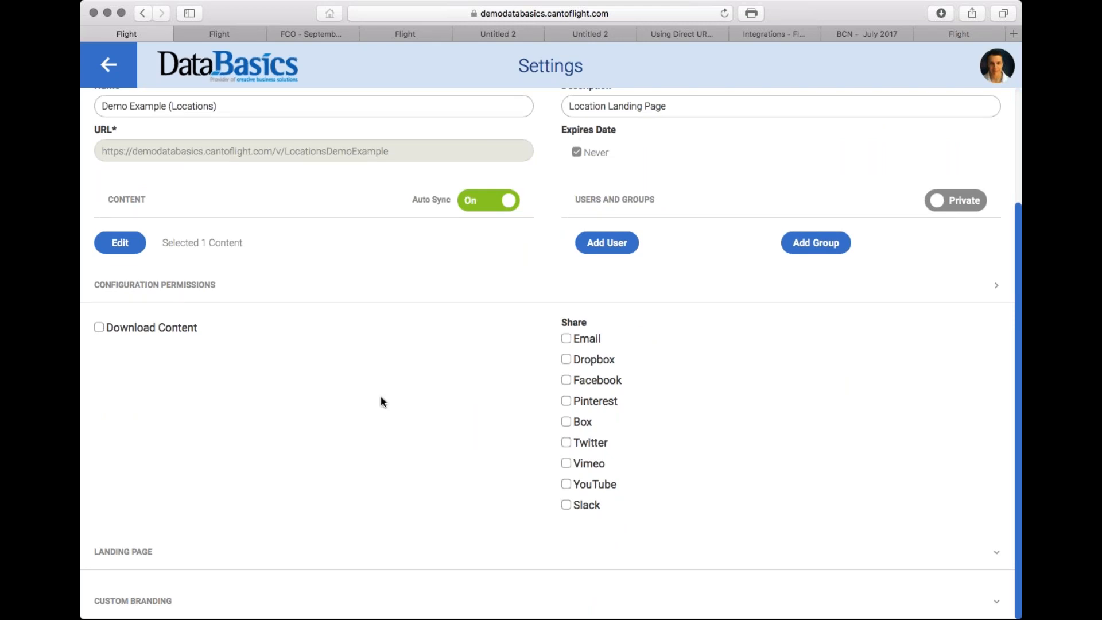
click(195, 288)
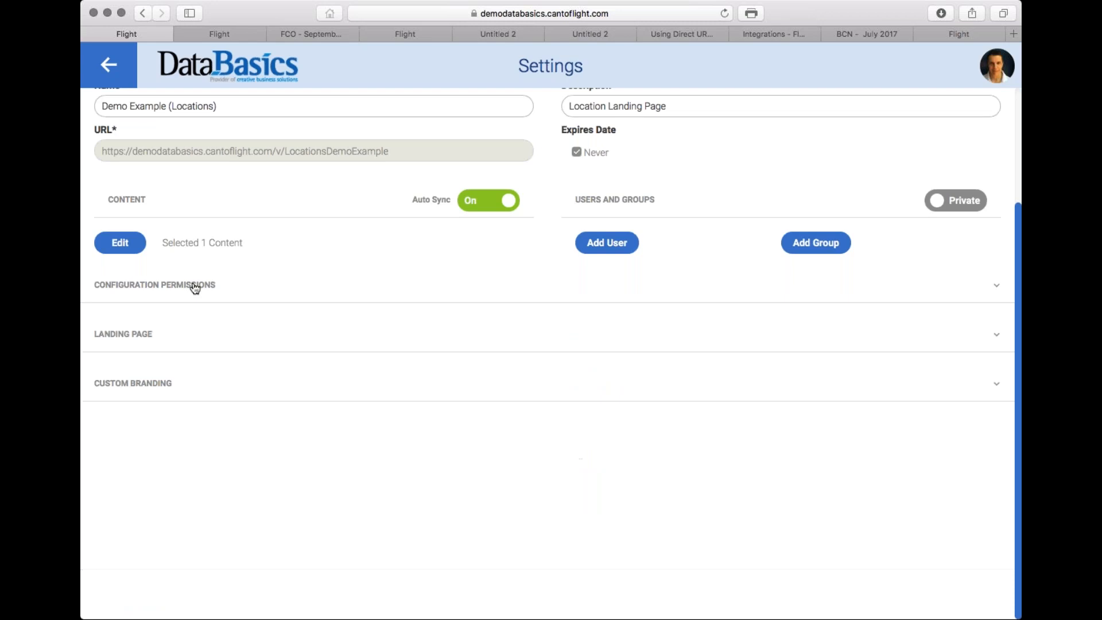
Step: Expand Landing Page to review its Custom view, seaweed background, and 12 albums at 4 per row
click(124, 337)
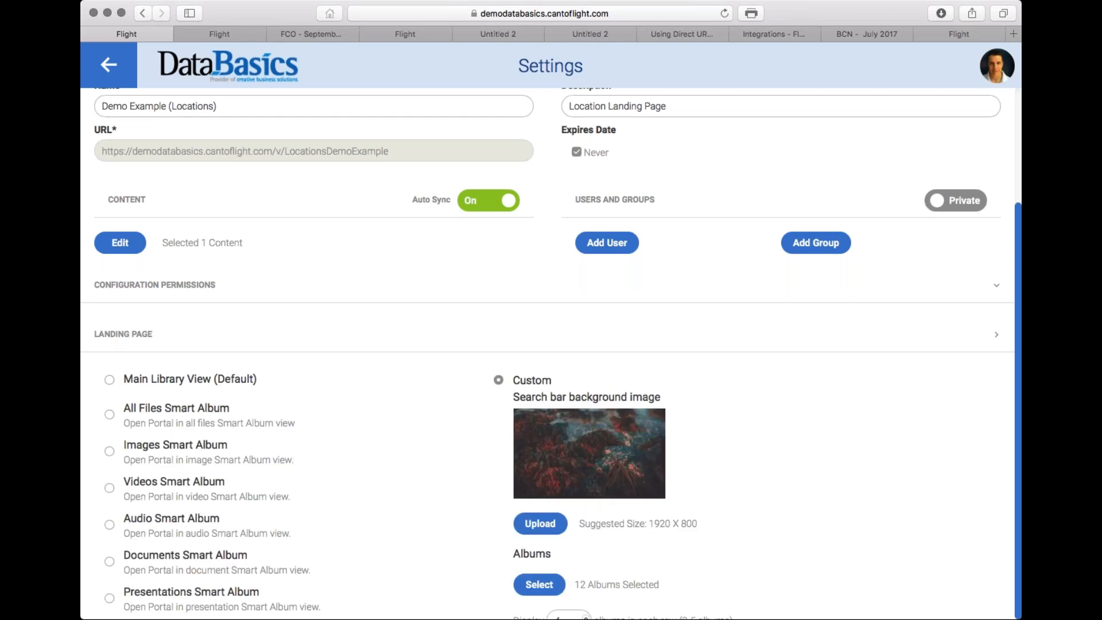
scroll(882, 497, up, 2)
scroll(882, 497, down, 5)
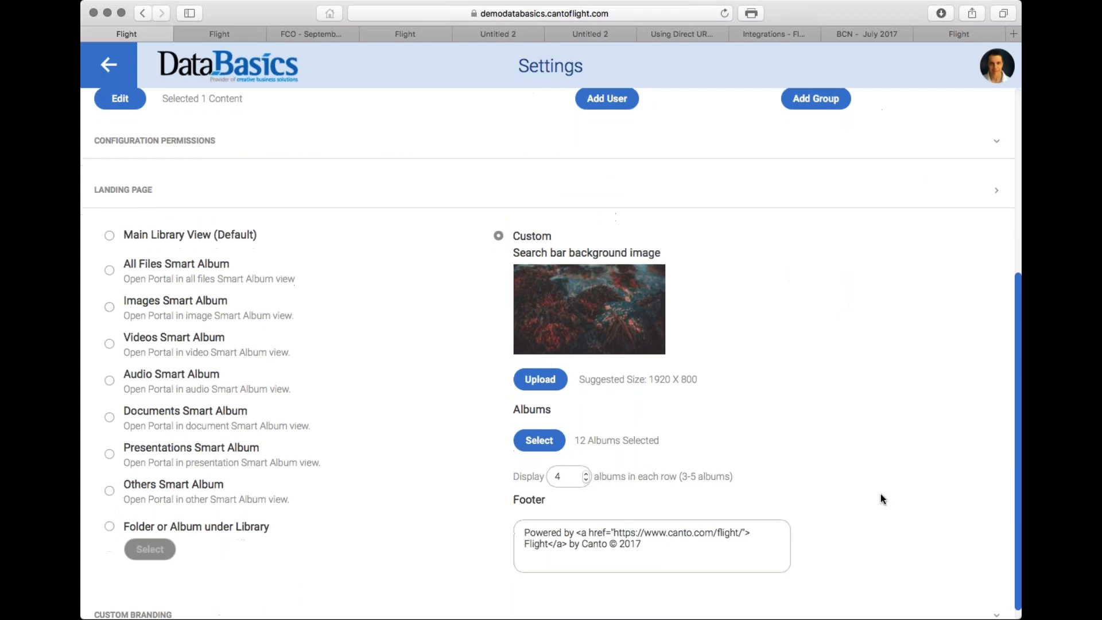
scroll(881, 494, up, 1)
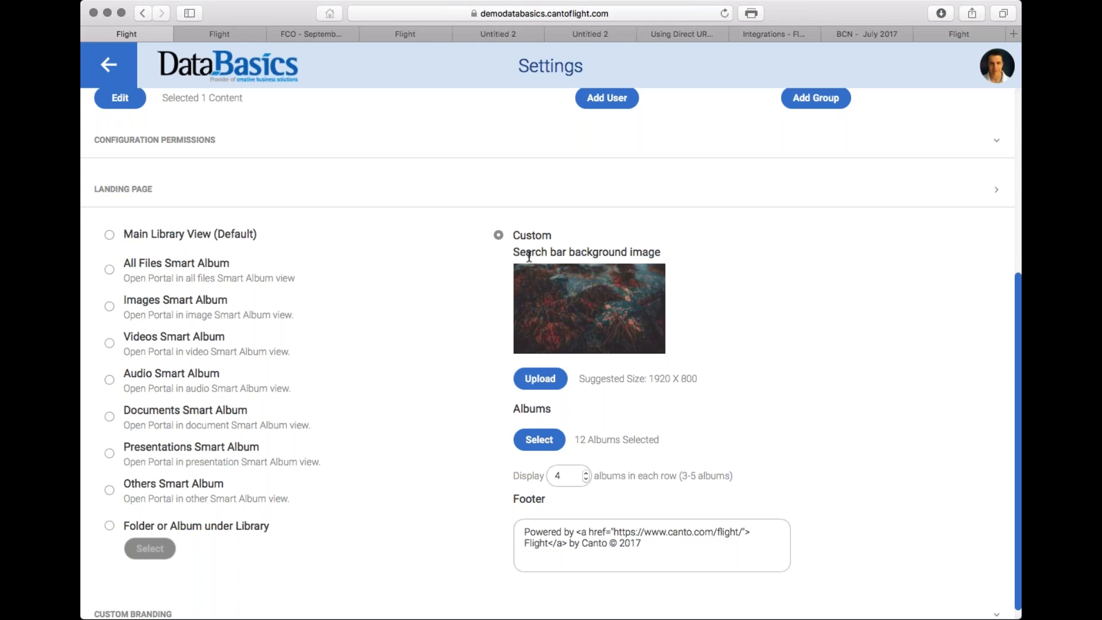
scroll(580, 304, down, 1)
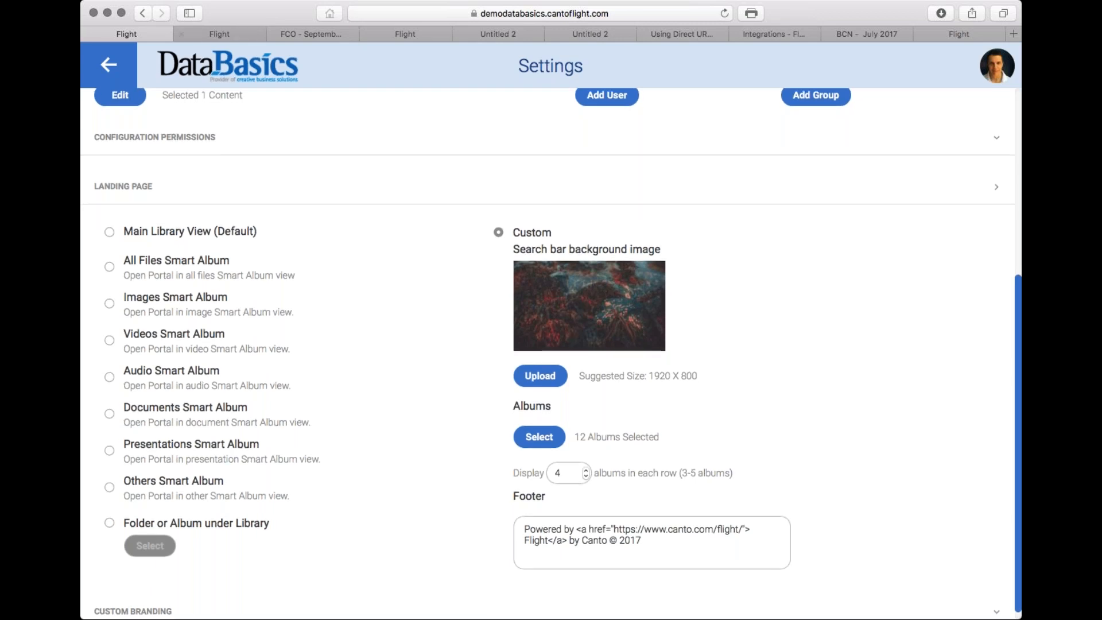
Step: Briefly preview the landing page, then review its album selection, keeping all 12 albums
click(230, 34)
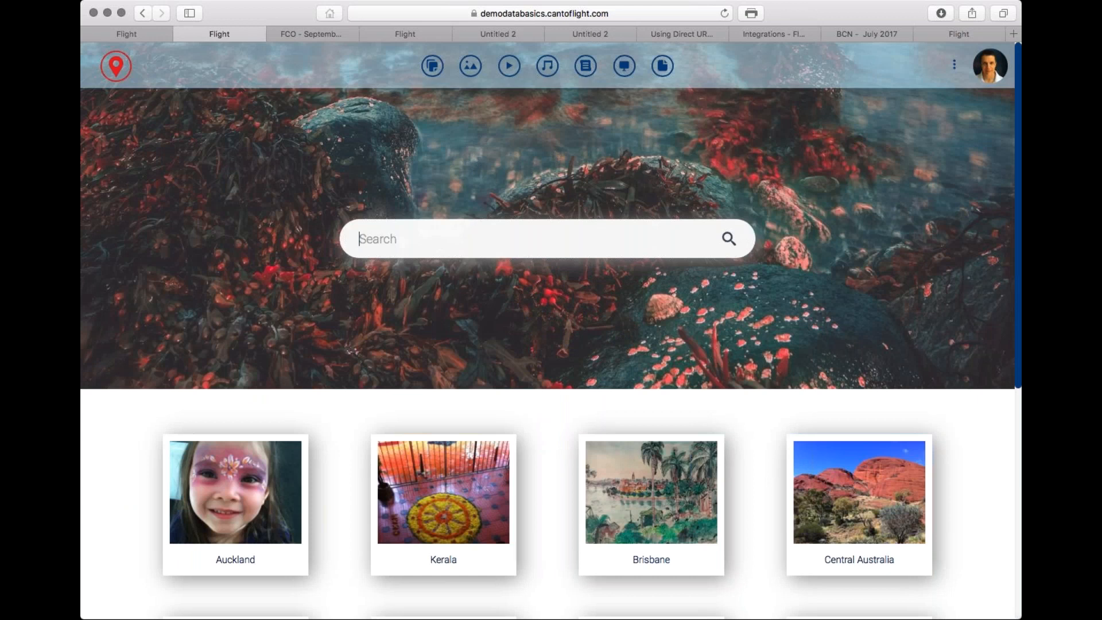
click(127, 33)
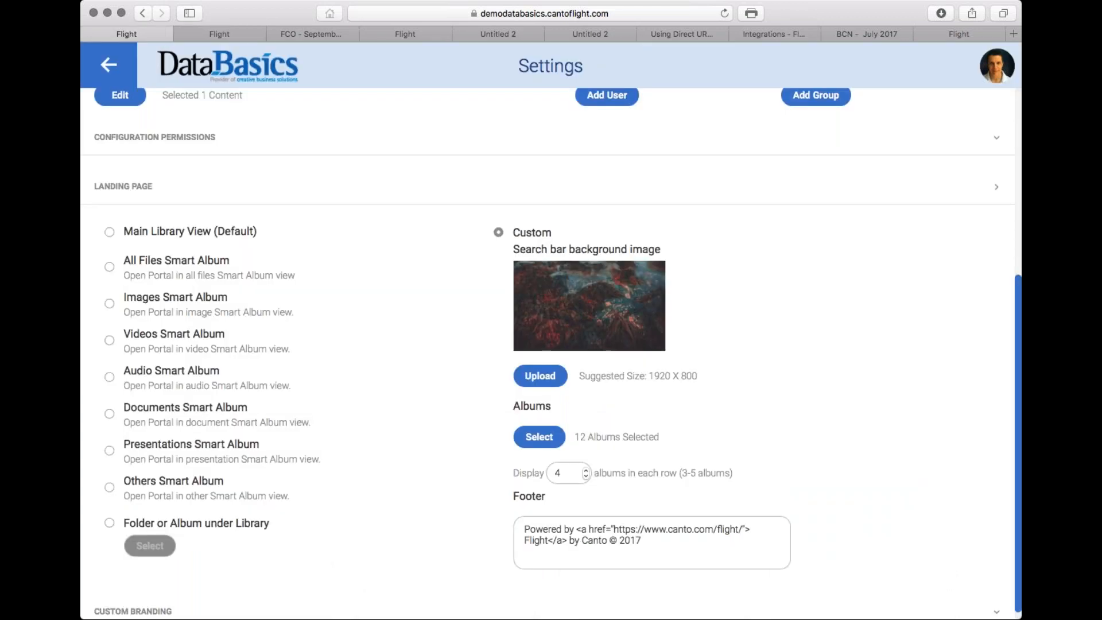
click(539, 438)
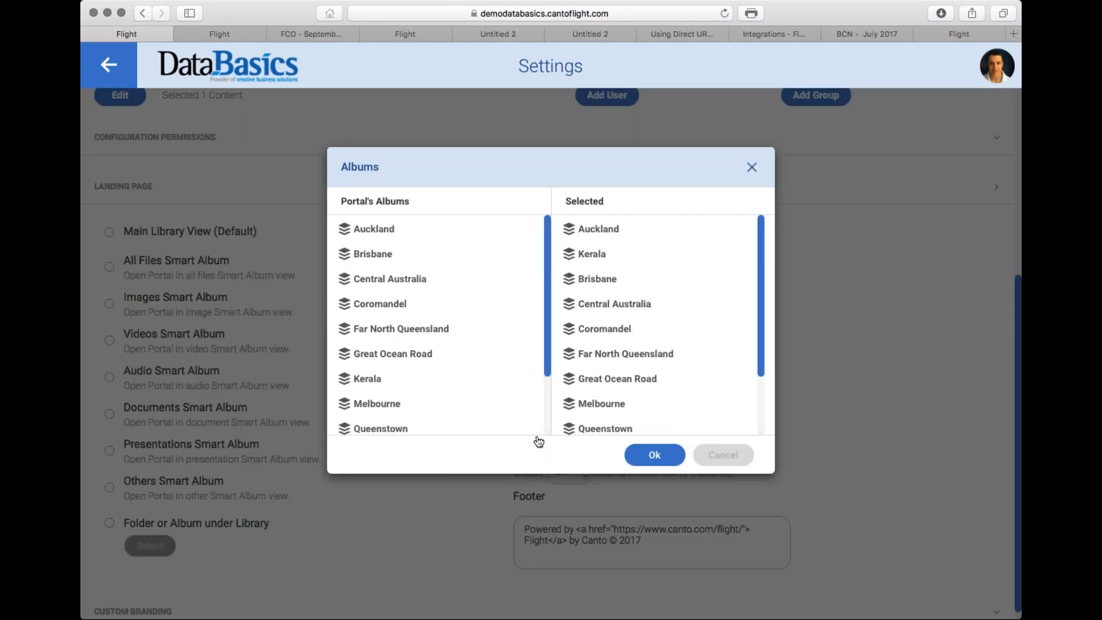
scroll(712, 329, down, 3)
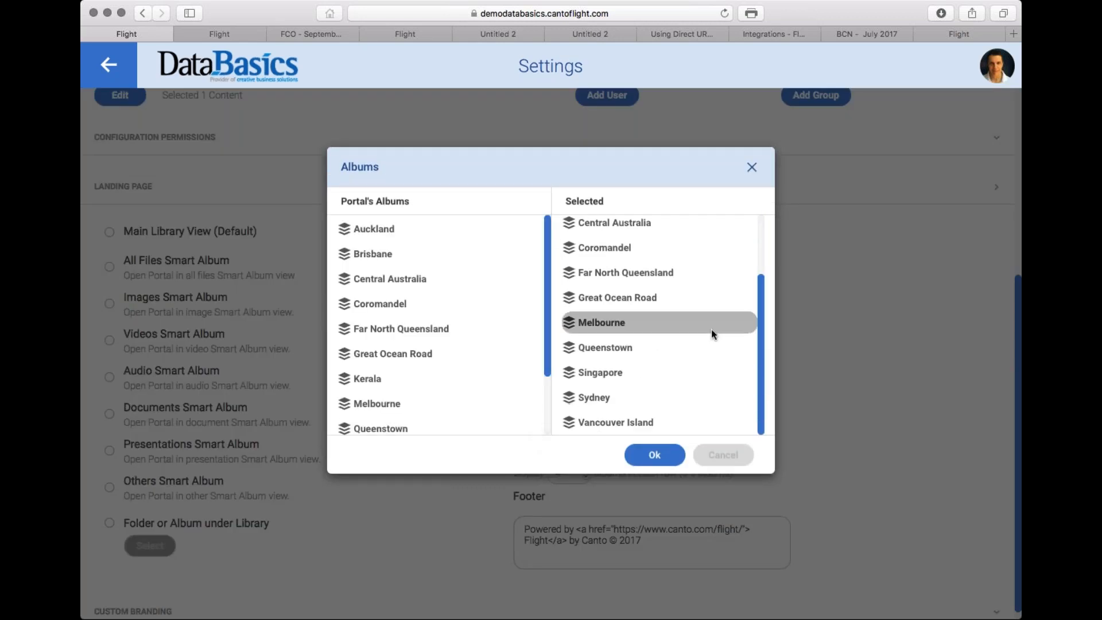
scroll(712, 329, up, 3)
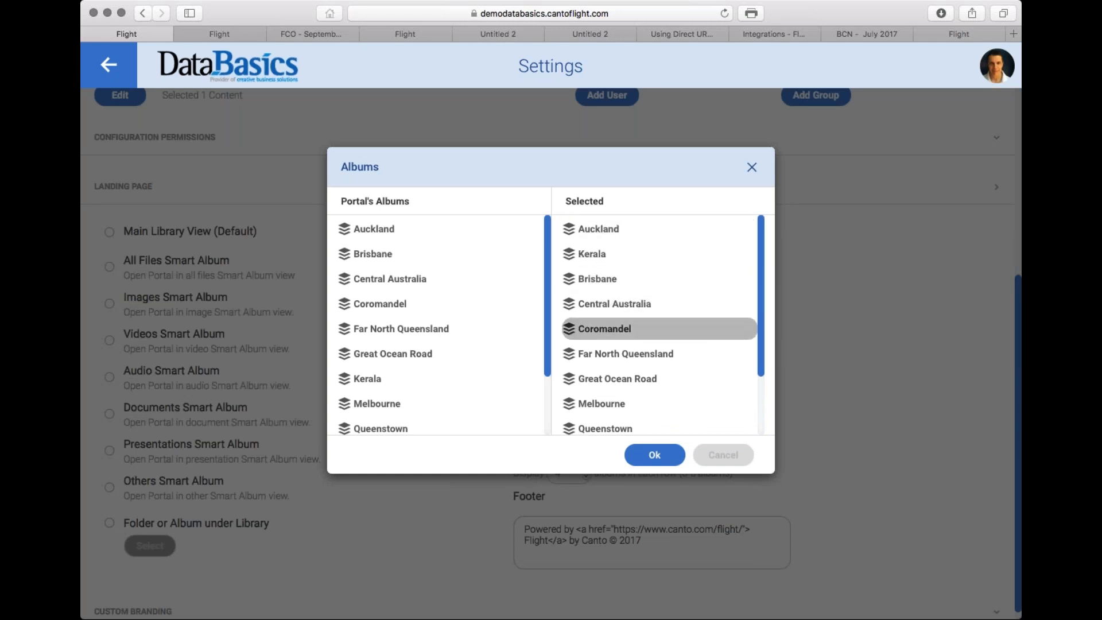
click(753, 167)
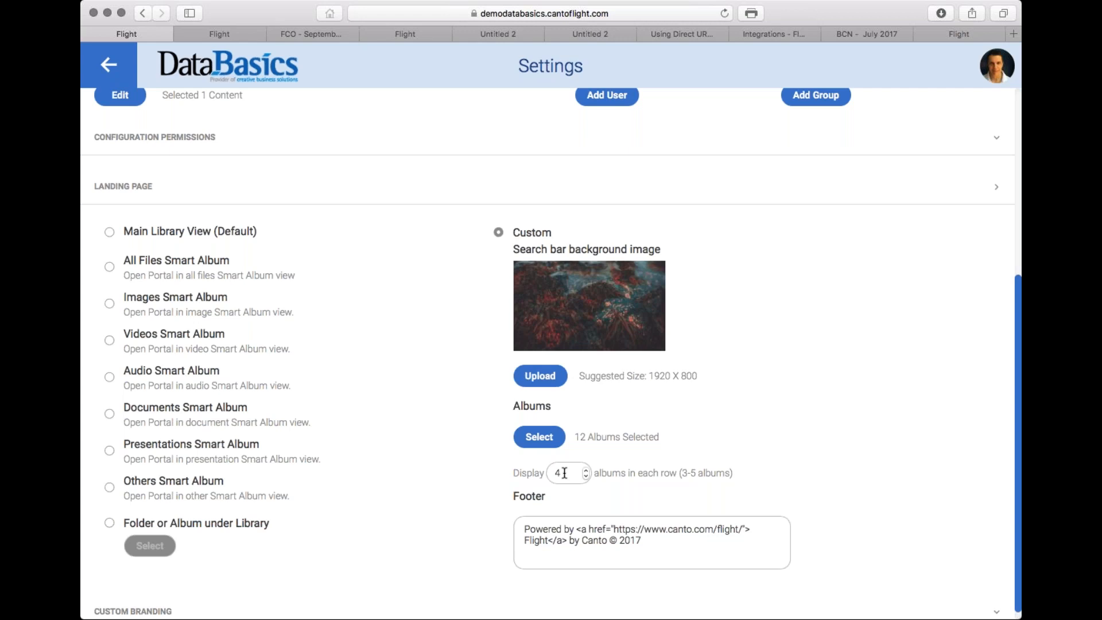
Step: Select the landing page footer text, then view the Locations portal preview
drag(649, 543, 501, 533)
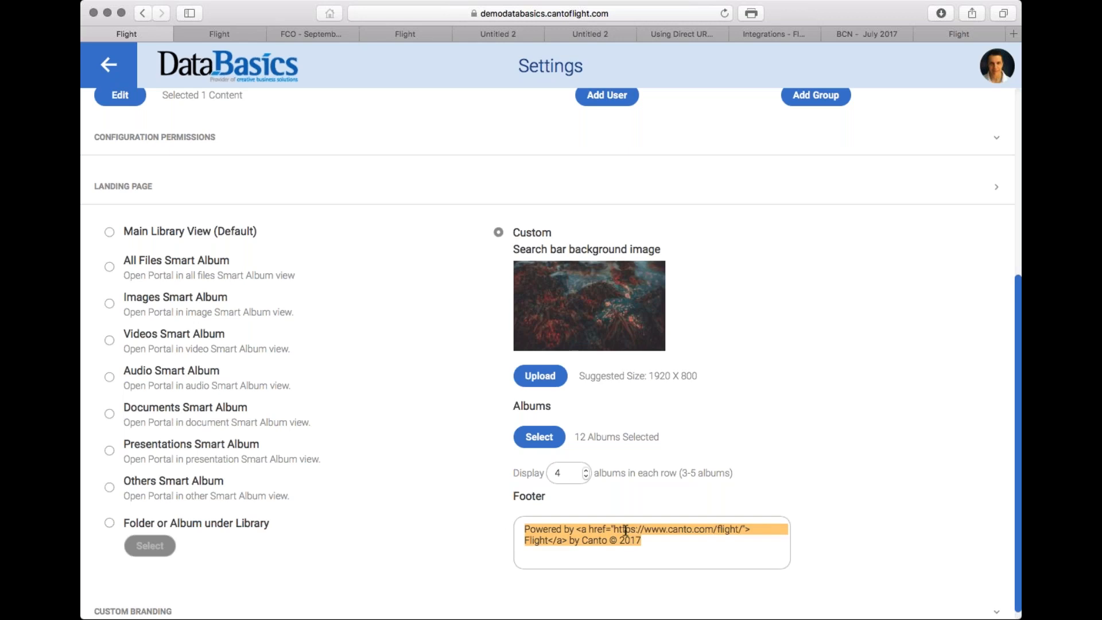
scroll(626, 530, up, 6)
click(254, 33)
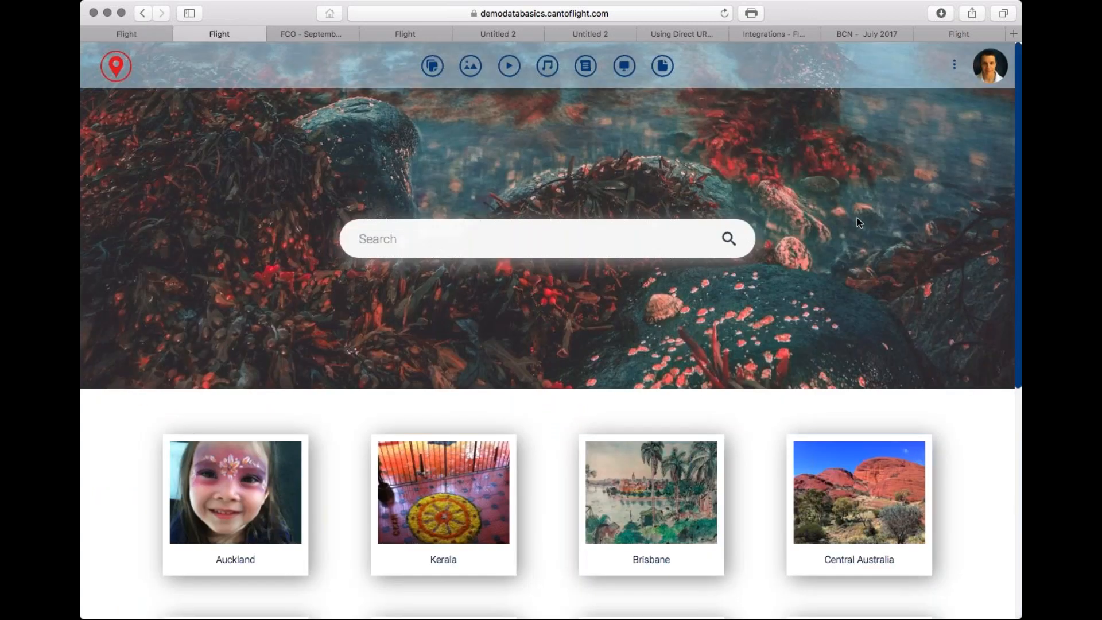
Step: Browse the portal preview, open the Central Australia album, then return to the portal settings
scroll(683, 325, down, 1)
scroll(684, 324, down, 5)
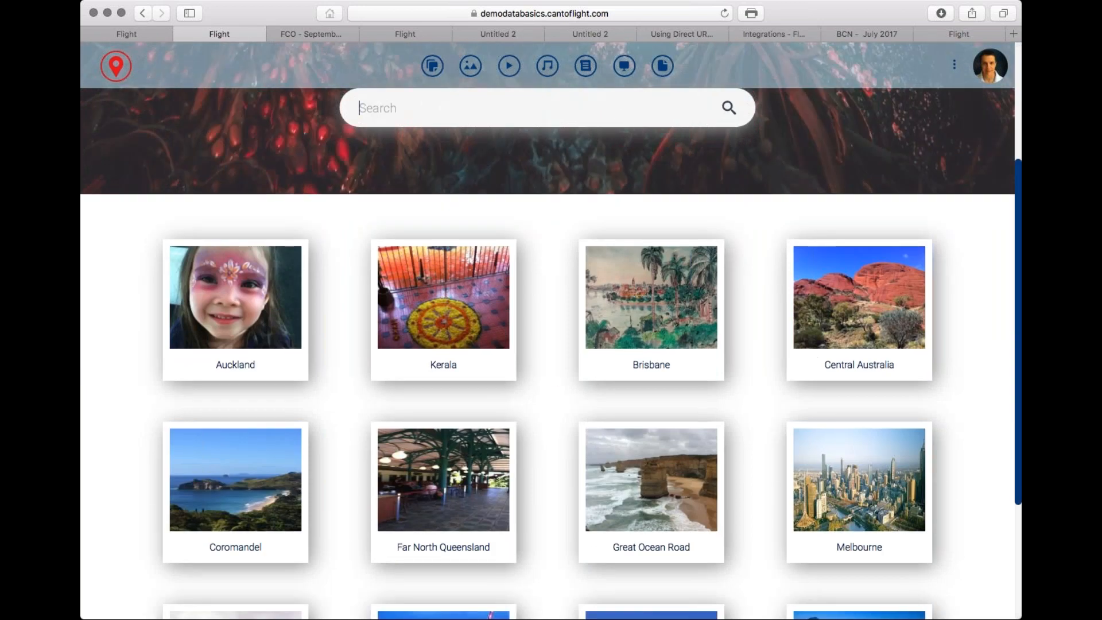
scroll(551, 331, down, 2)
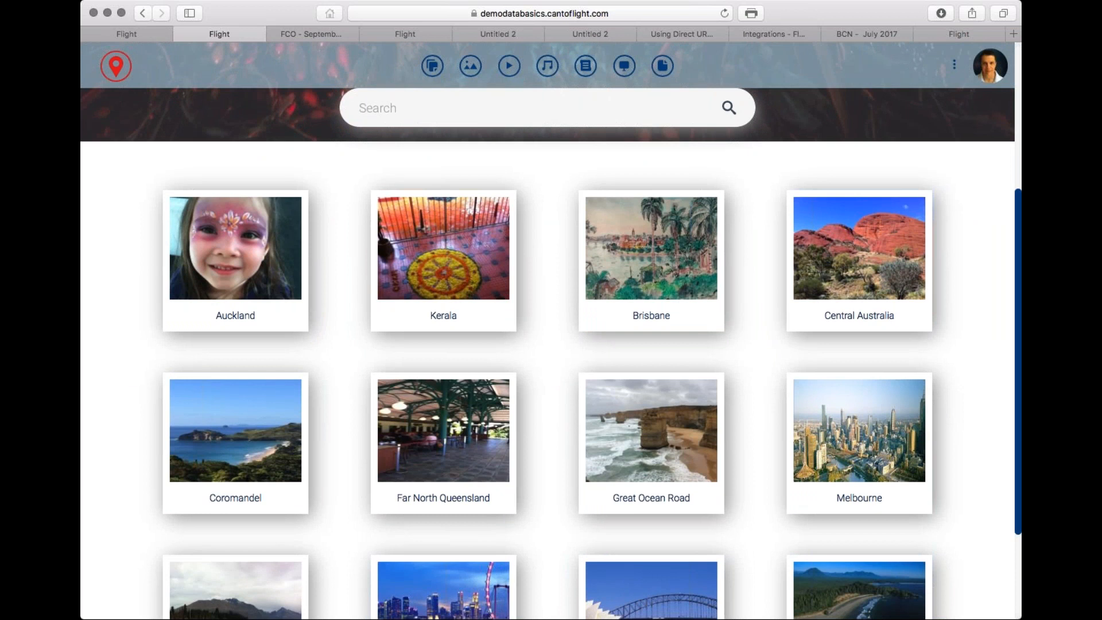
scroll(872, 498, up, 5)
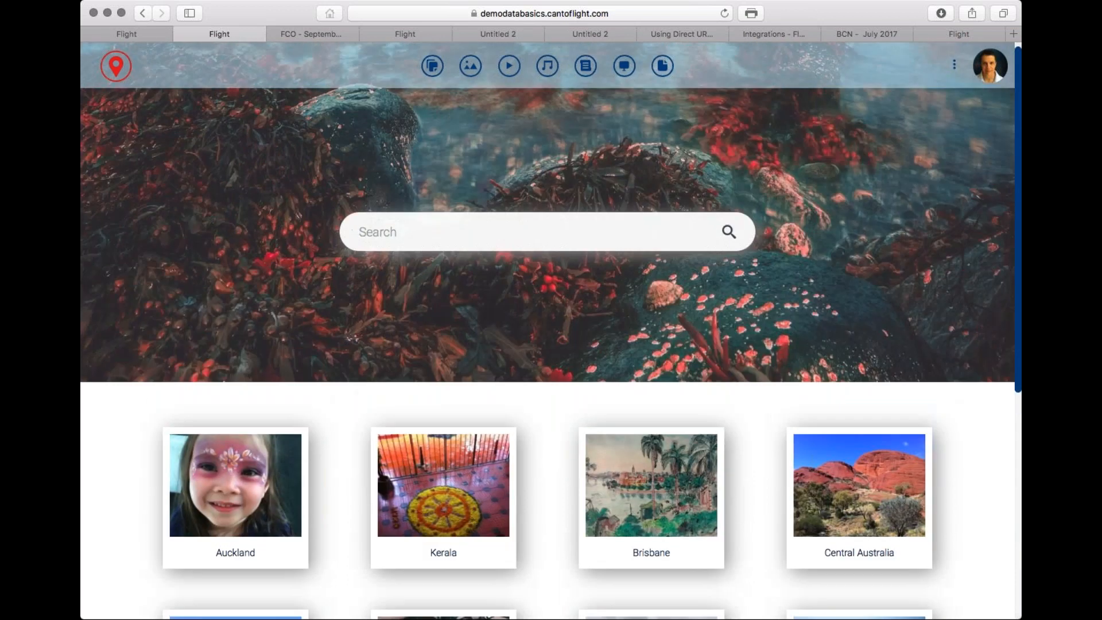
click(873, 499)
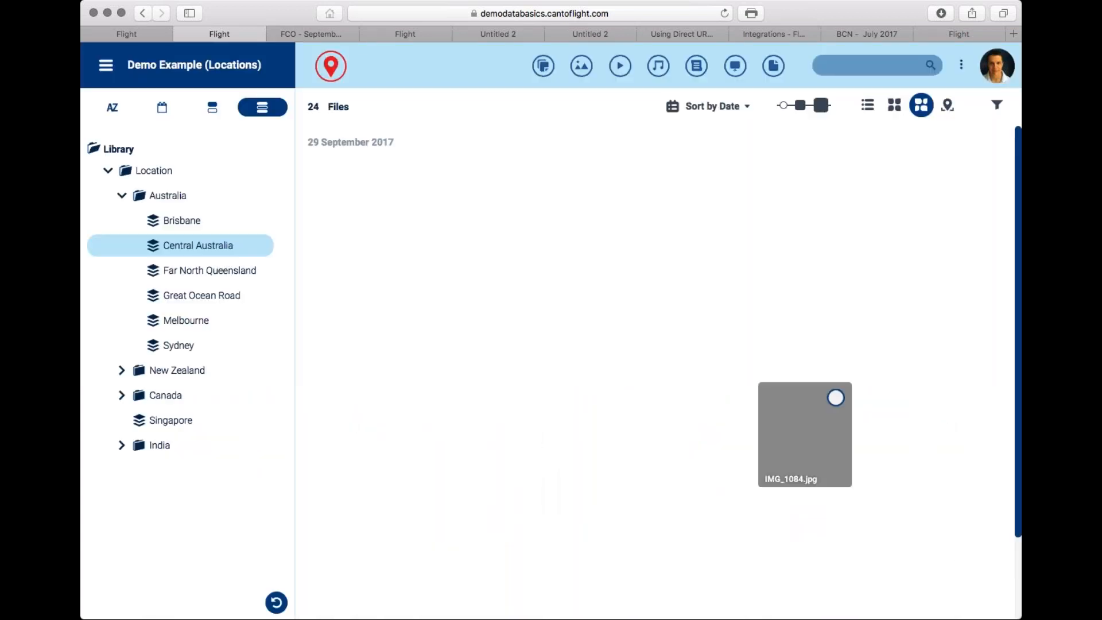
click(117, 38)
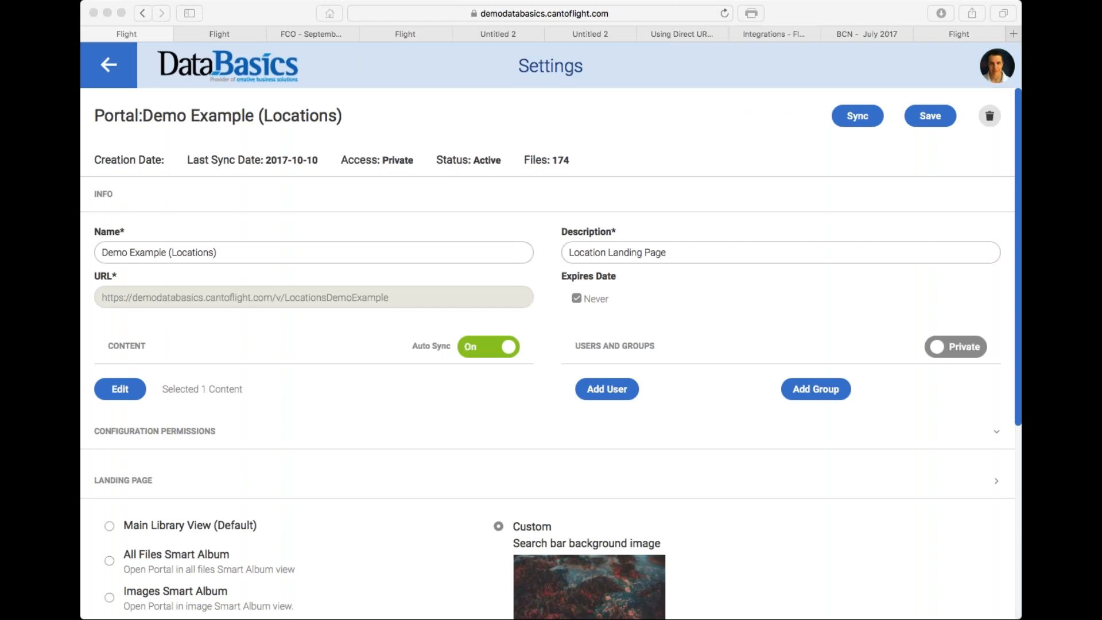
Step: Return to the Library, reopen the Locations portal's Landing Page options, and click Main Library View
click(263, 19)
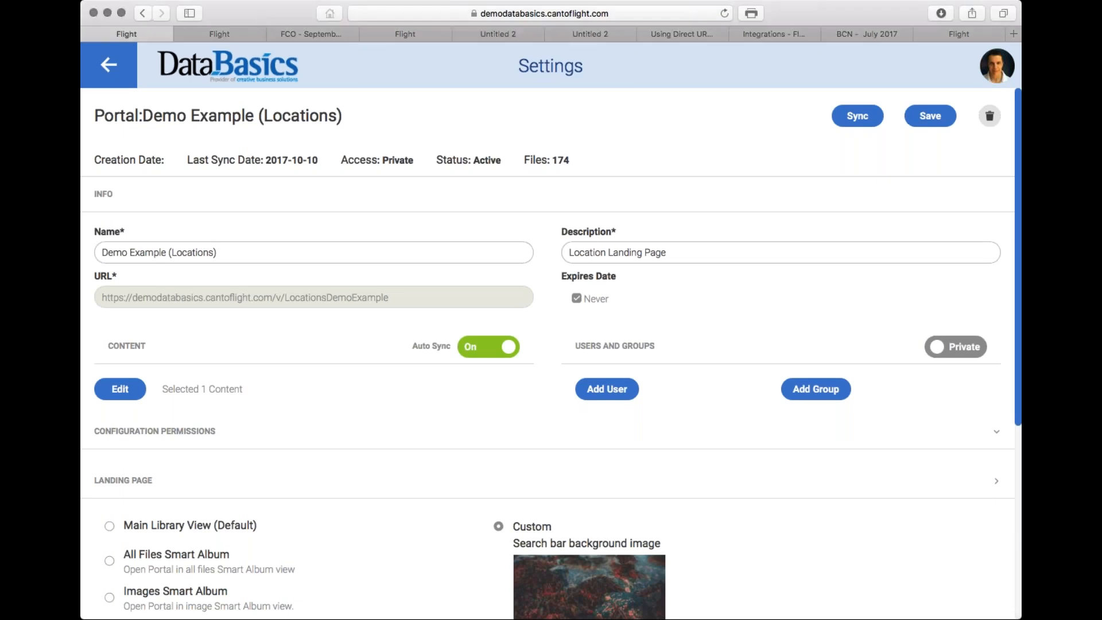
click(238, 62)
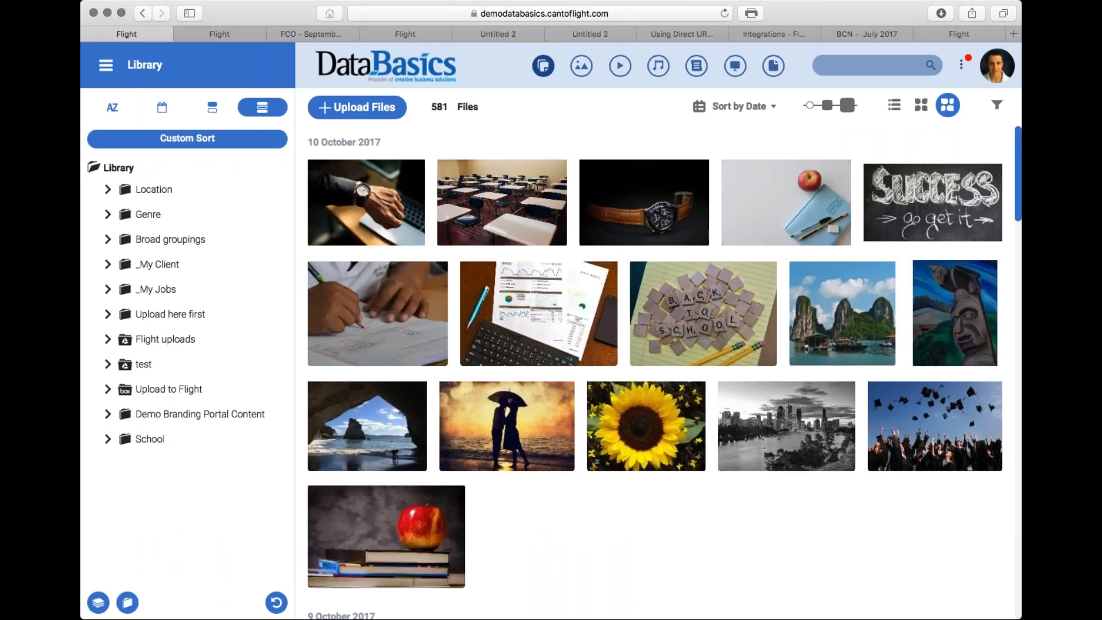
click(997, 65)
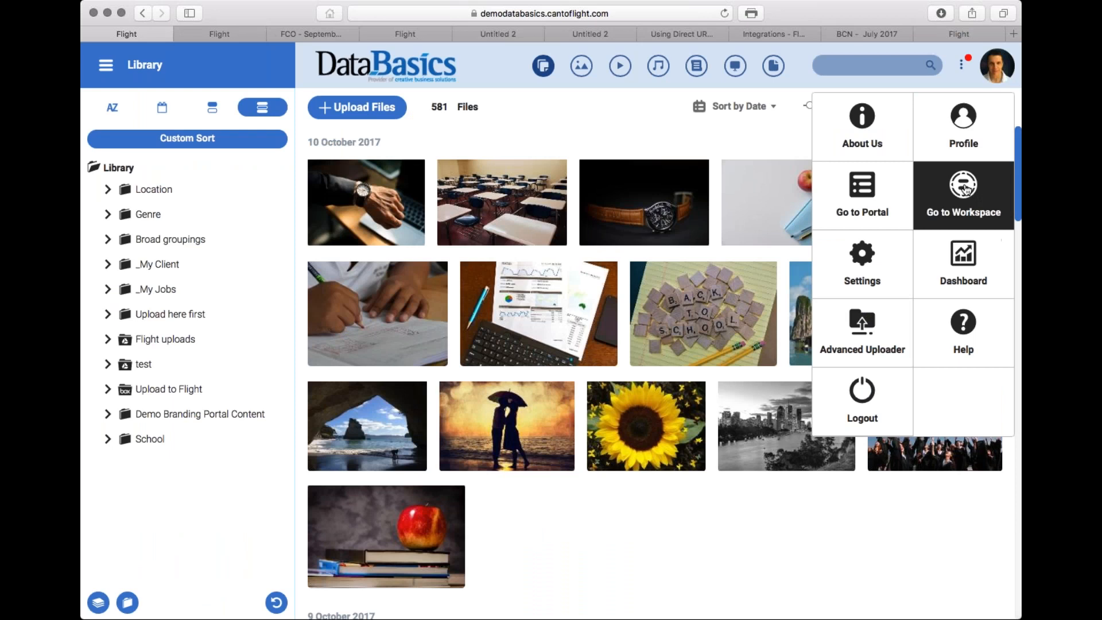
click(862, 261)
scroll(547, 344, down, 3)
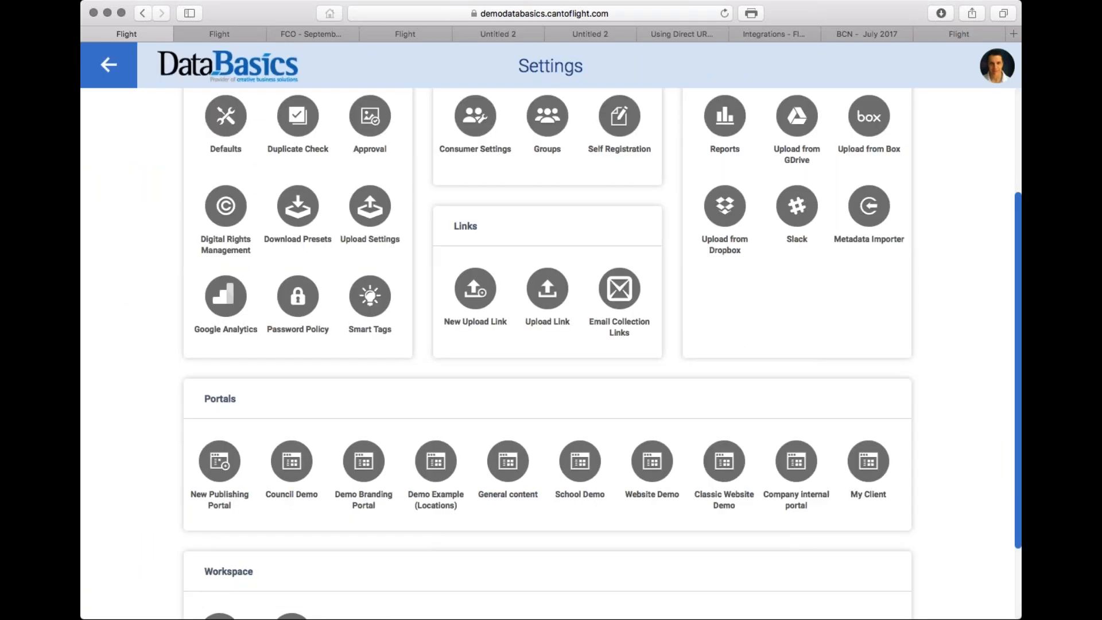
click(436, 466)
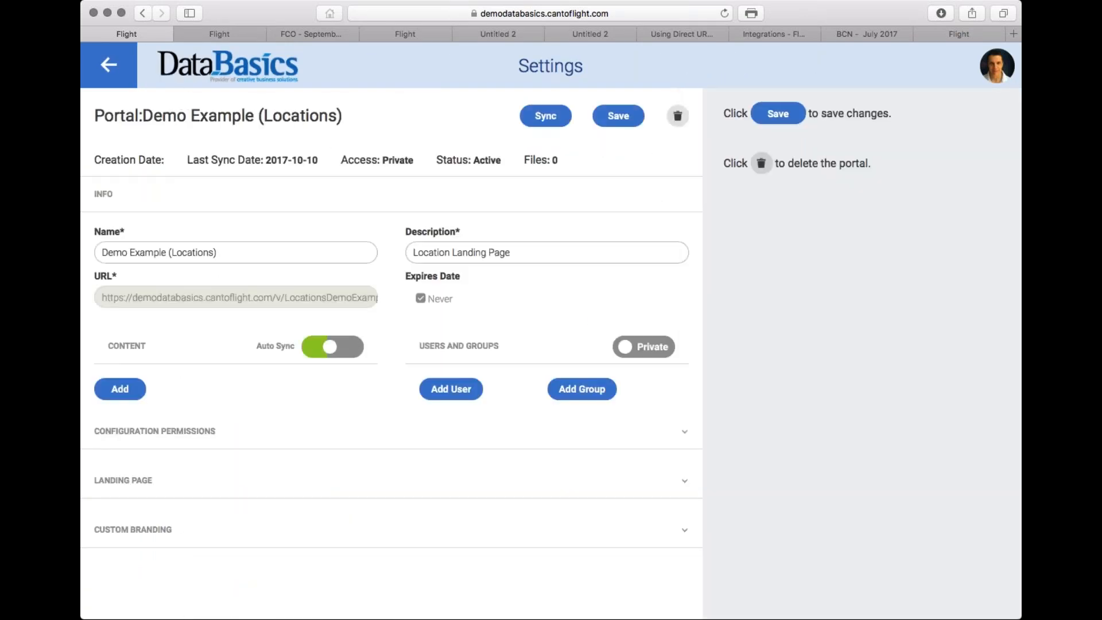
click(124, 482)
scroll(125, 482, down, 5)
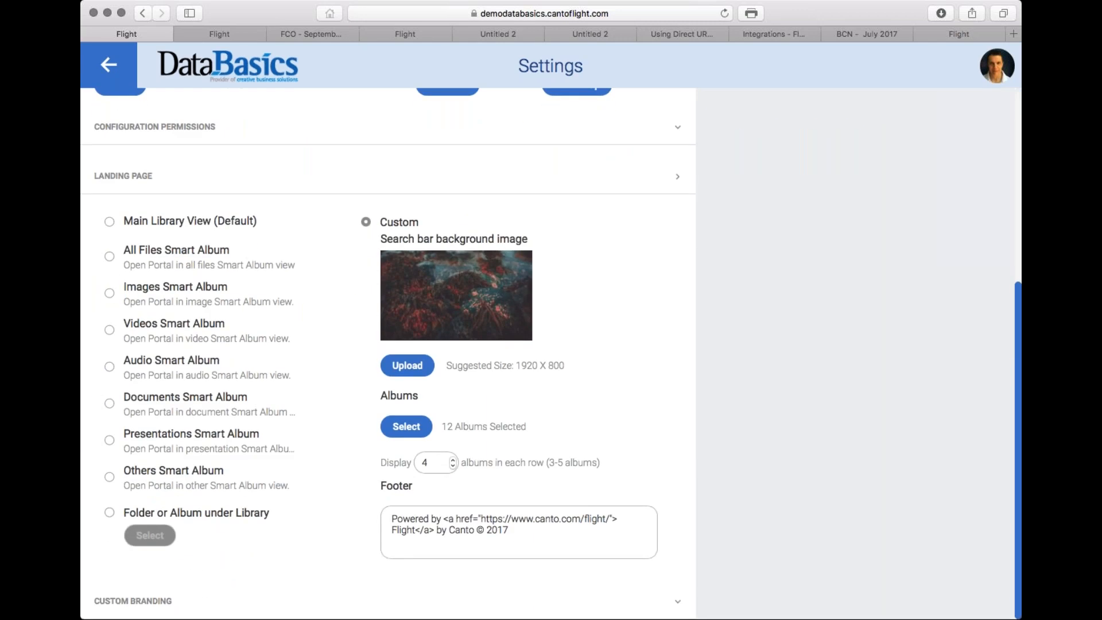
click(109, 224)
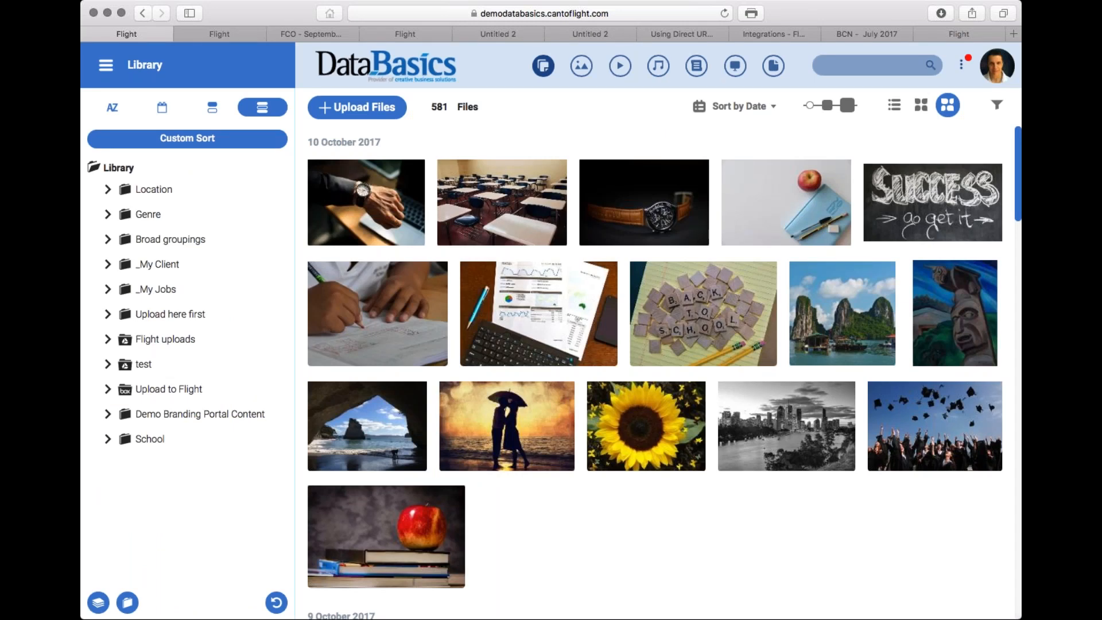
click(149, 187)
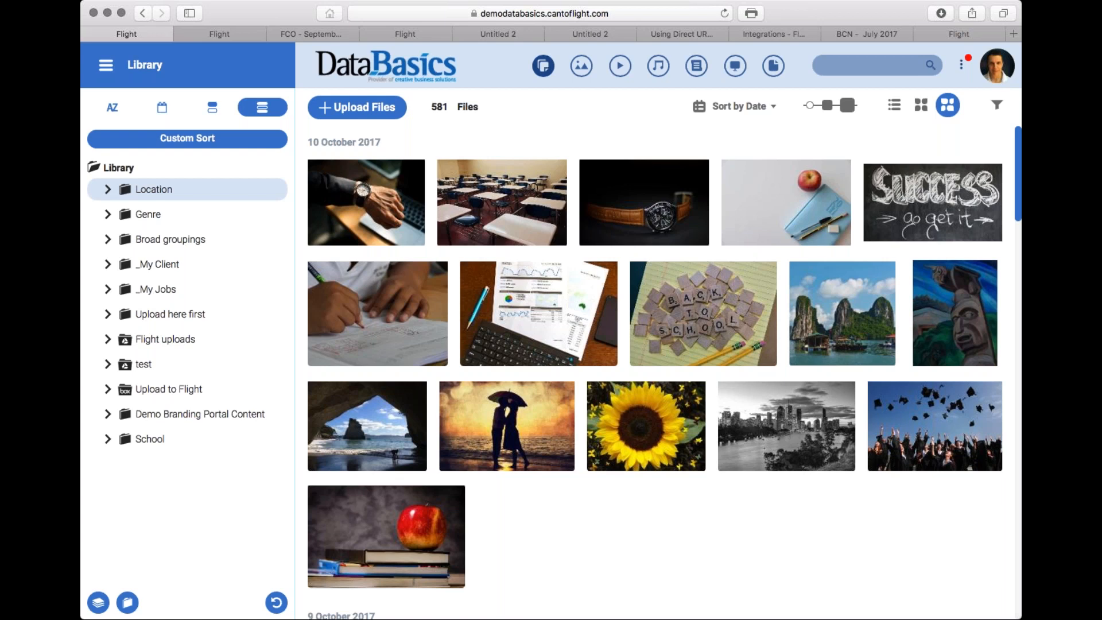
mouse_move(370, 198)
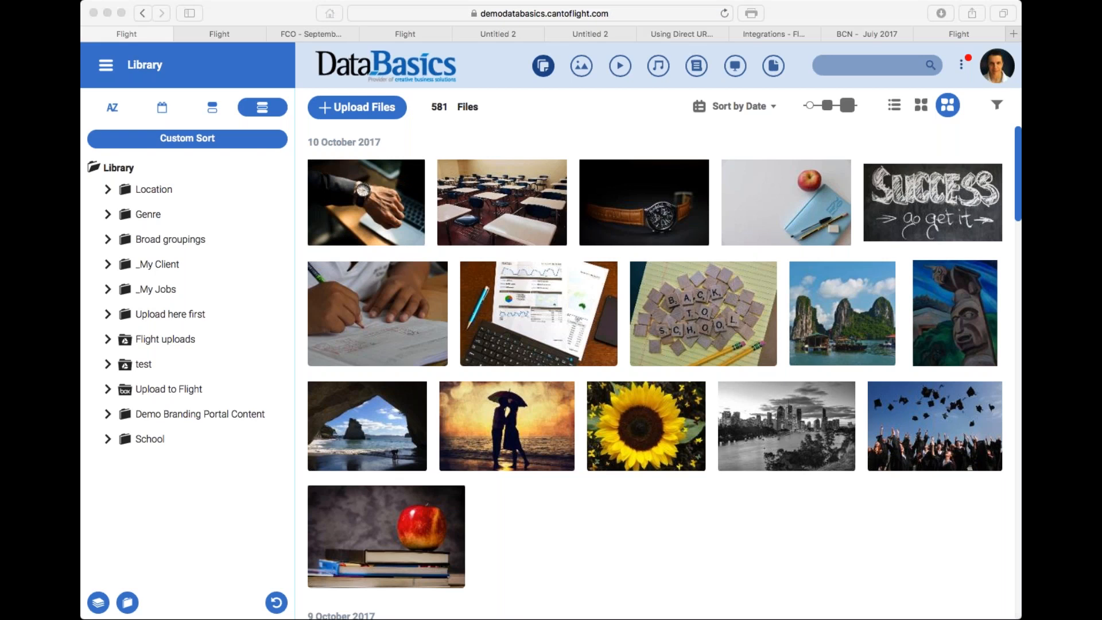
click(158, 23)
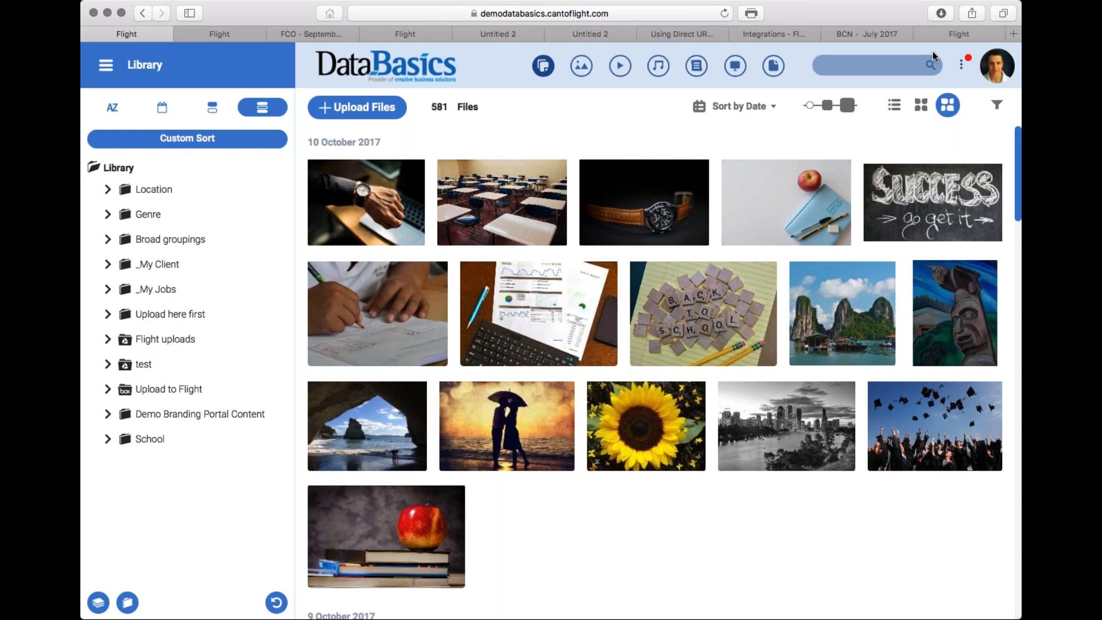
click(998, 79)
click(995, 64)
Step: Open Totem.jpeg and review its DRM watermarks for four portals, then close the details
click(971, 328)
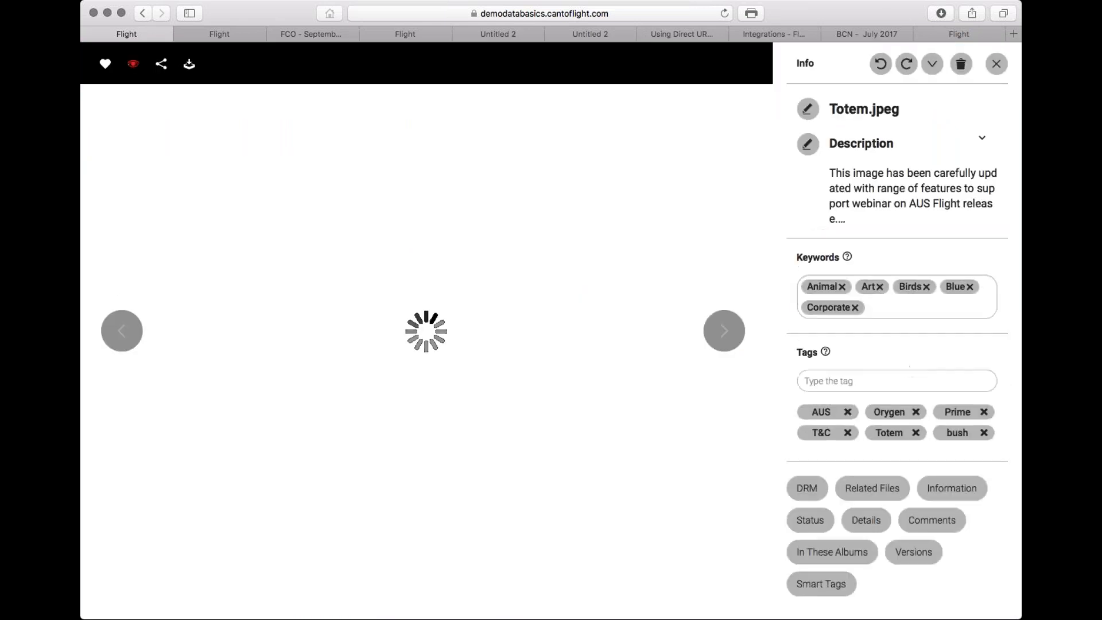
click(807, 490)
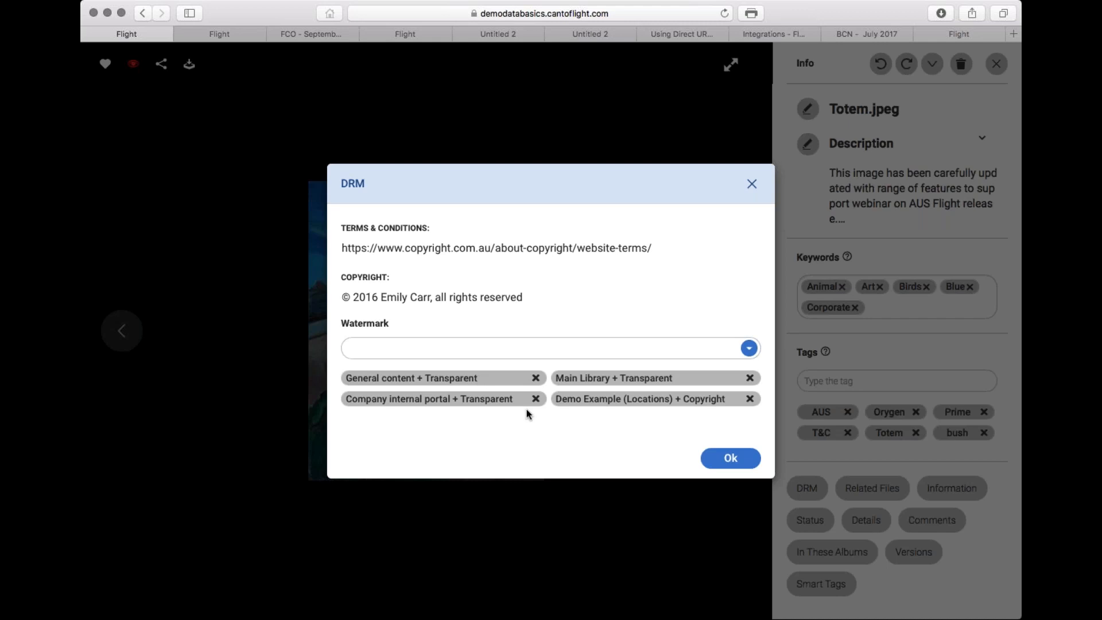
click(752, 184)
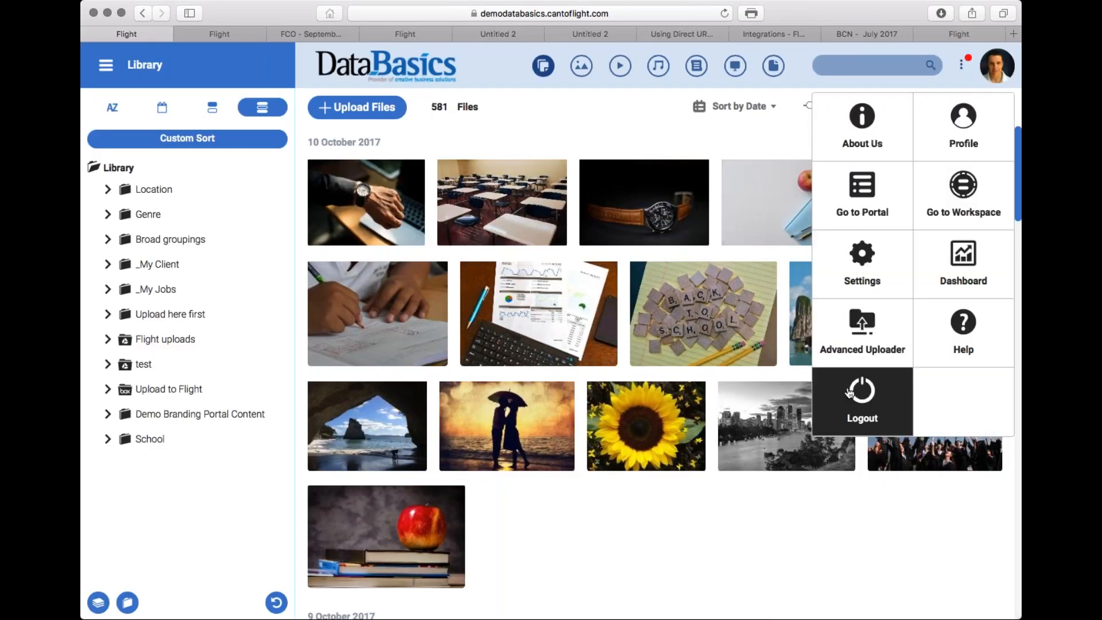
Step: Sign out, then load the Flight demo site in a new browser tab
click(863, 402)
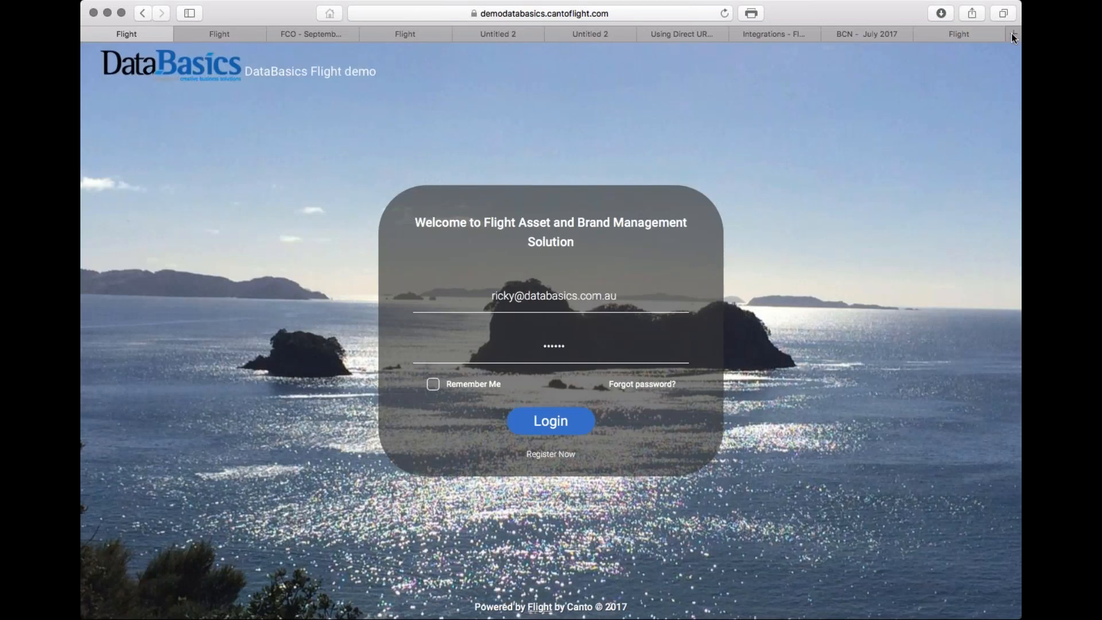
click(1013, 35)
text(demo)
key(Return)
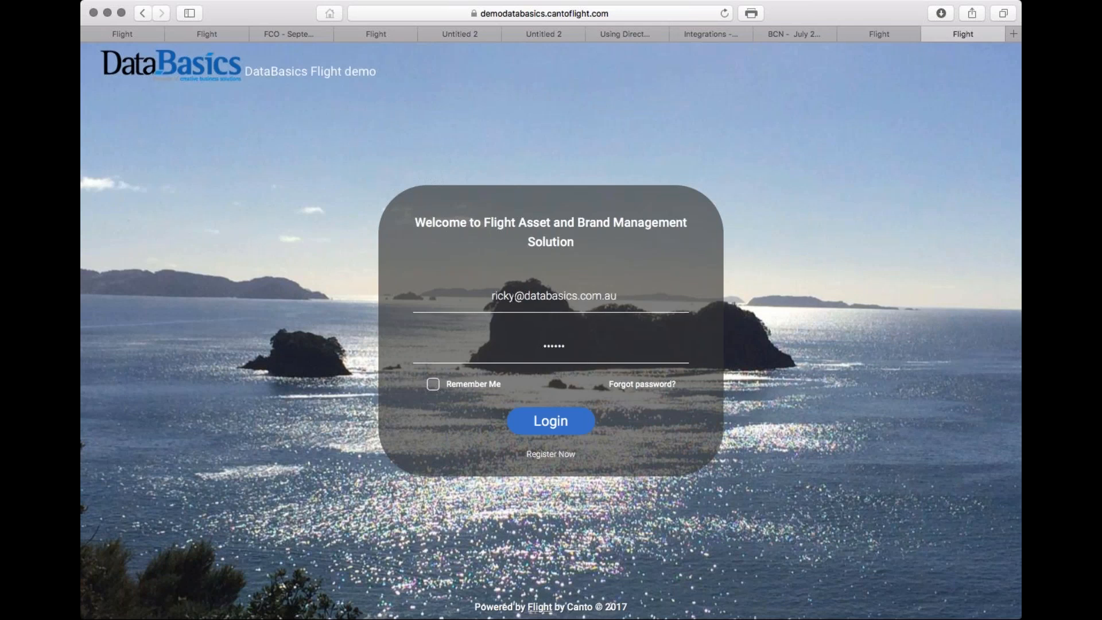
Step: Replace the user name part of the login email and sign in as the other user
drag(514, 295, 467, 297)
text(support)
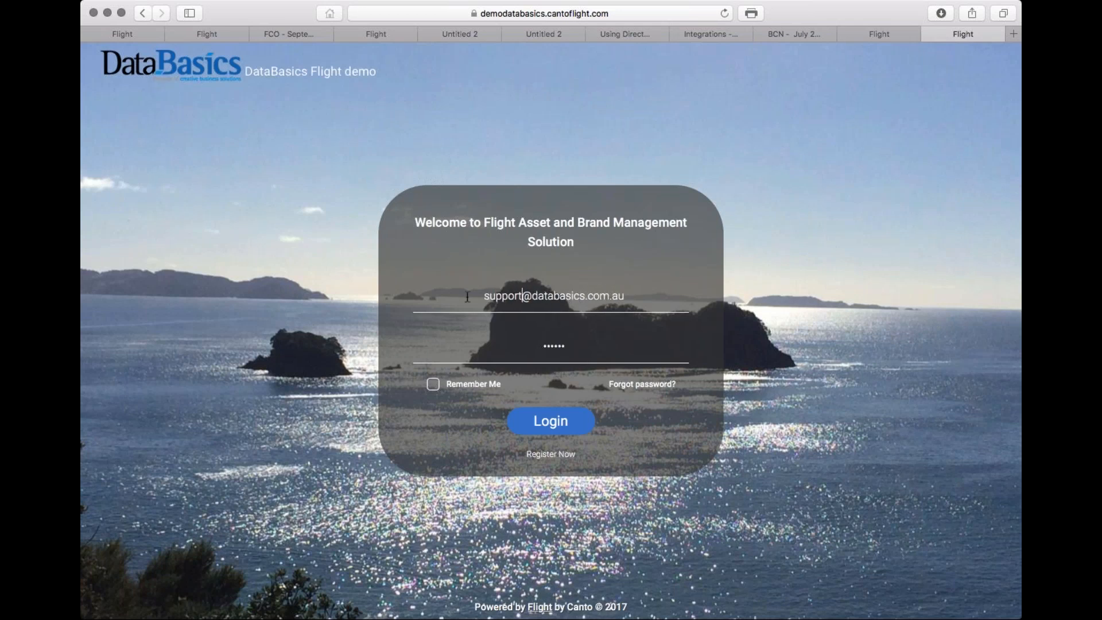
key(Return)
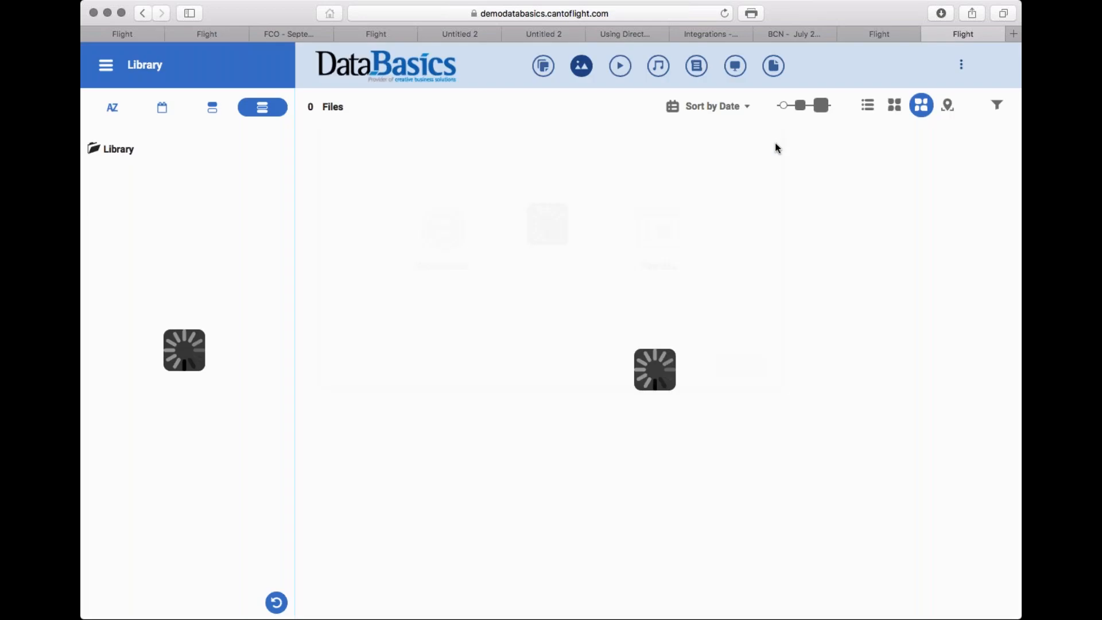
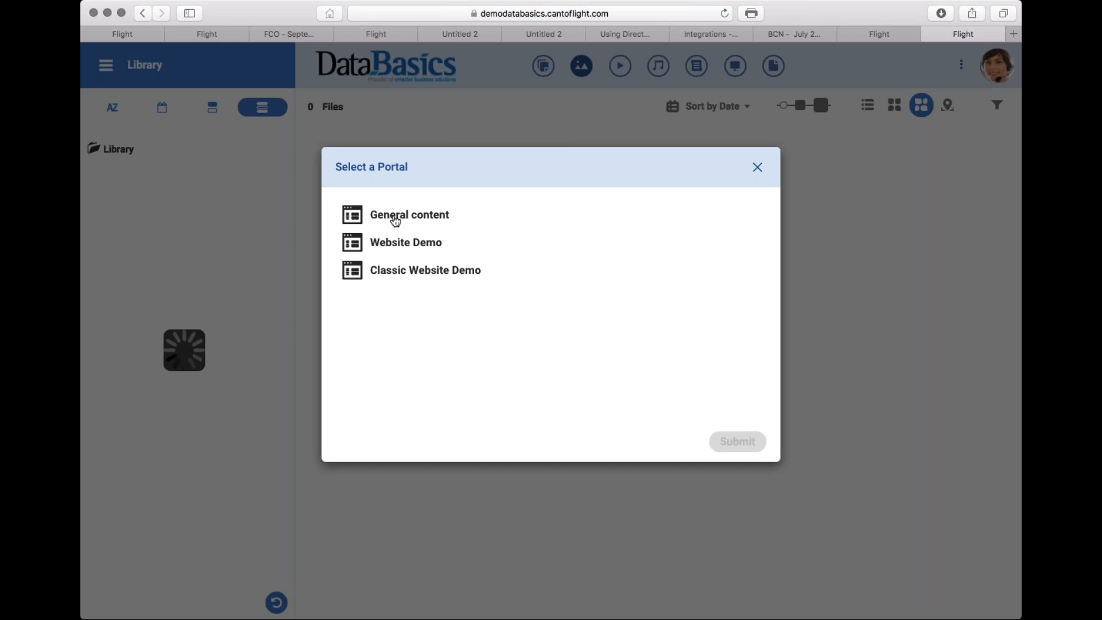
Step: Enter the General content portal and start downloading Totem.jpeg
click(395, 221)
click(745, 444)
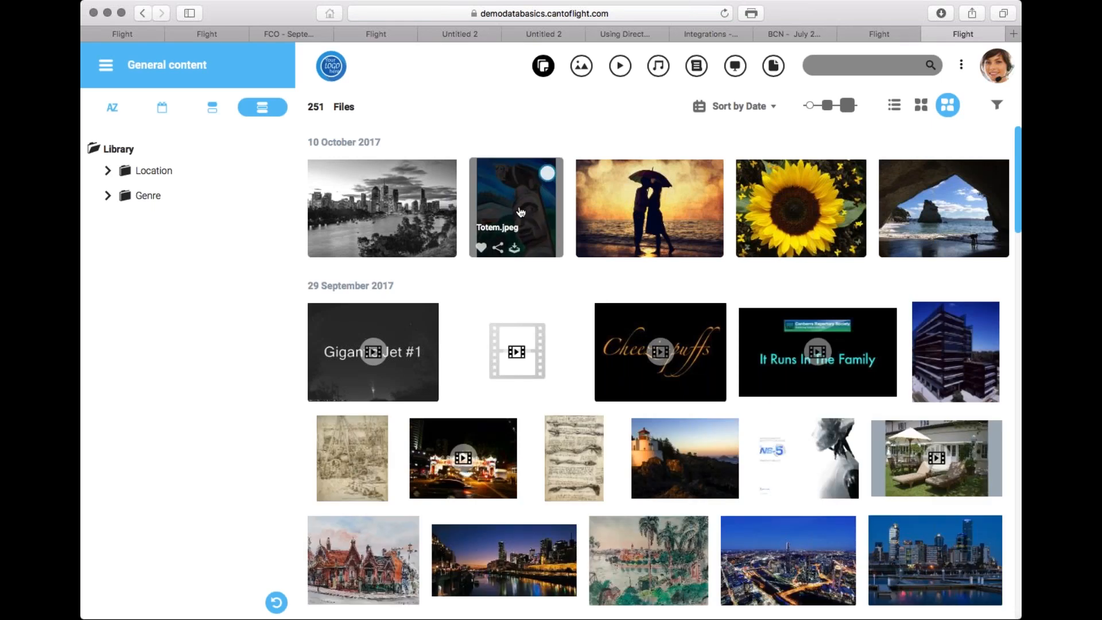
click(514, 250)
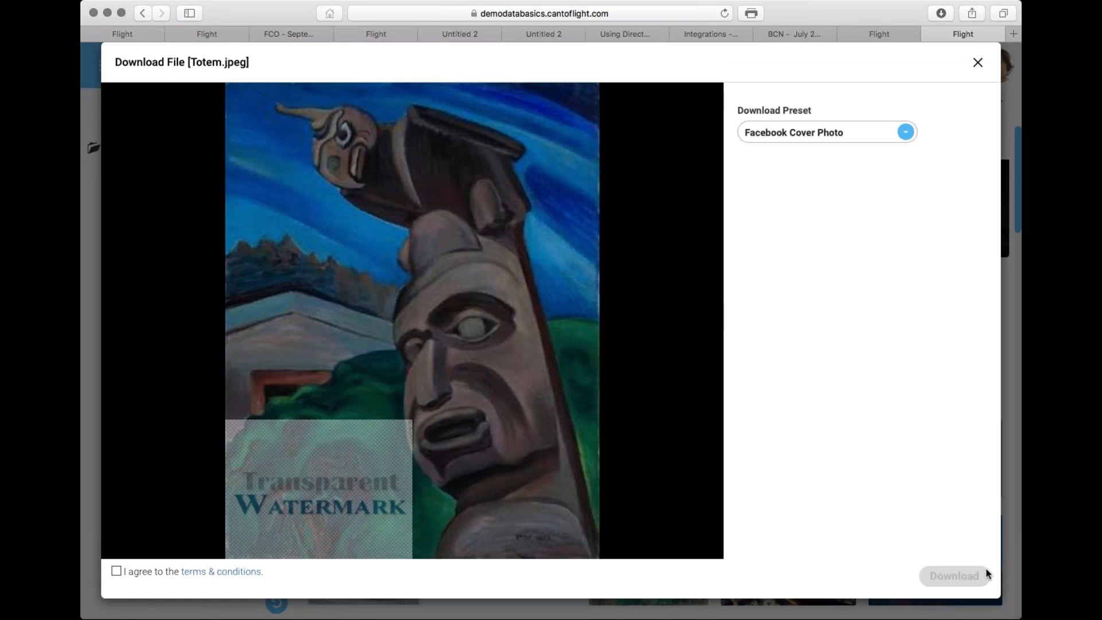
Step: Accept and review the Totem.jpeg download terms, then close the dialog without downloading
click(116, 571)
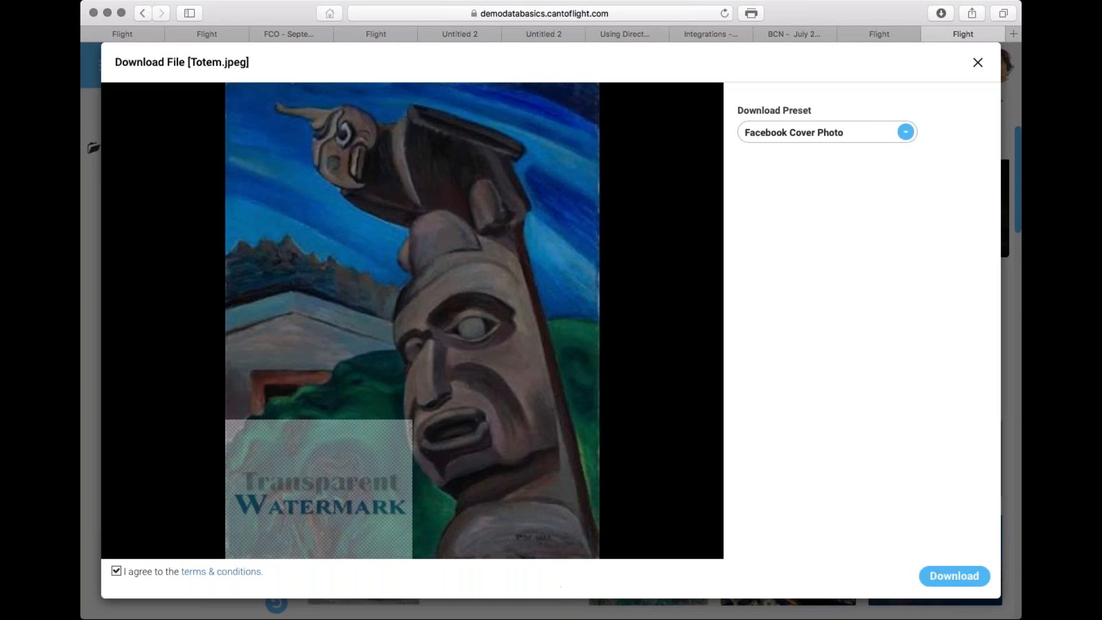
click(230, 578)
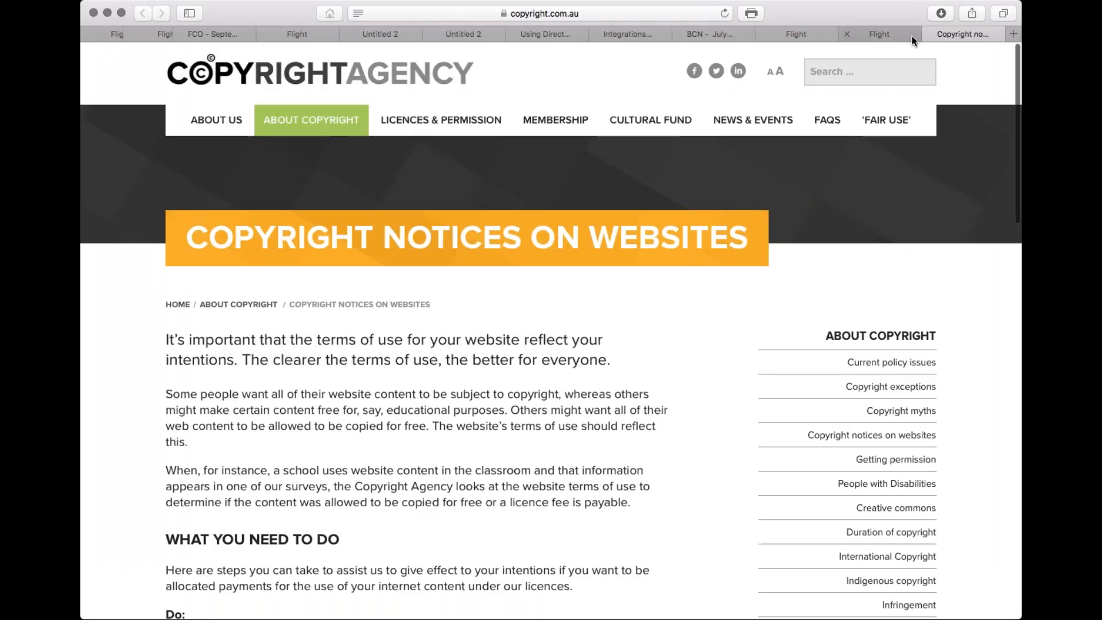
click(931, 33)
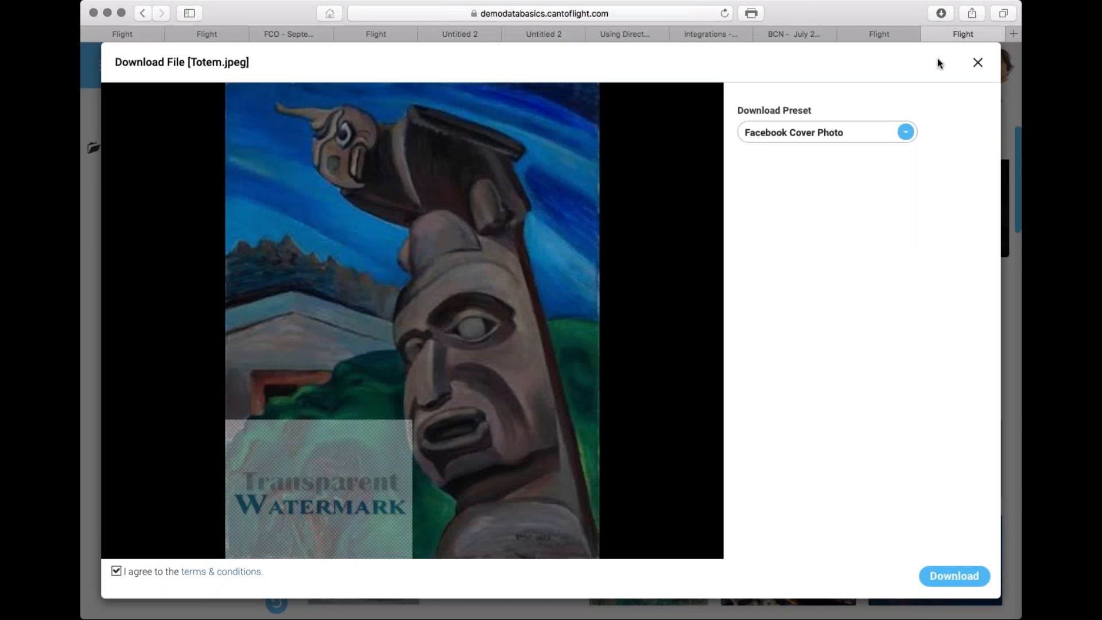
click(979, 62)
click(962, 64)
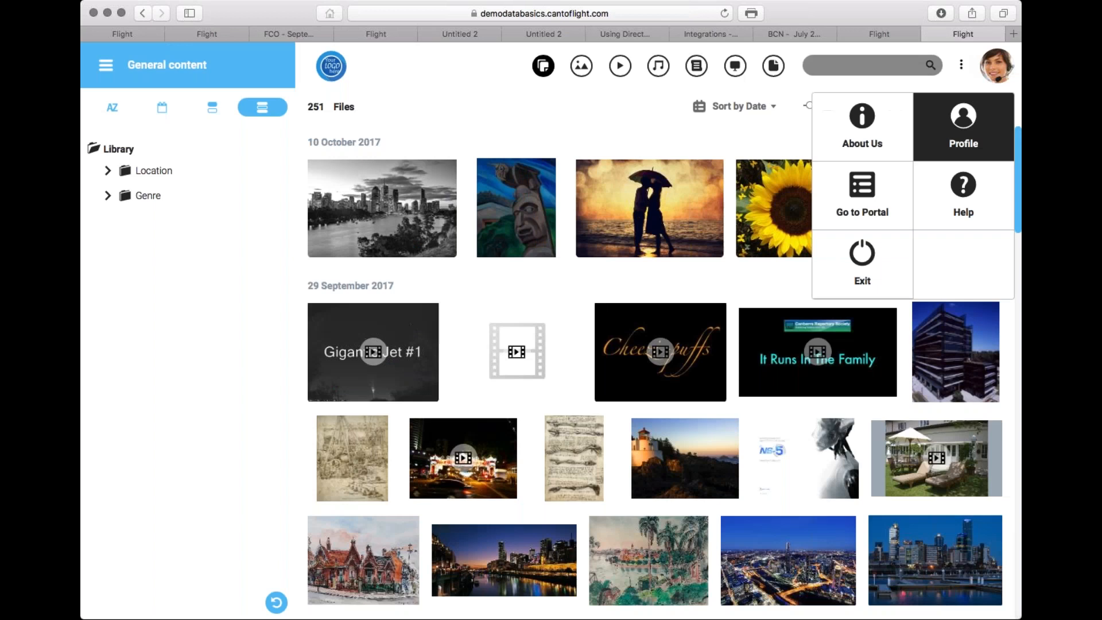
Step: Exit the portal and log back in to the main DataBasics library
click(863, 261)
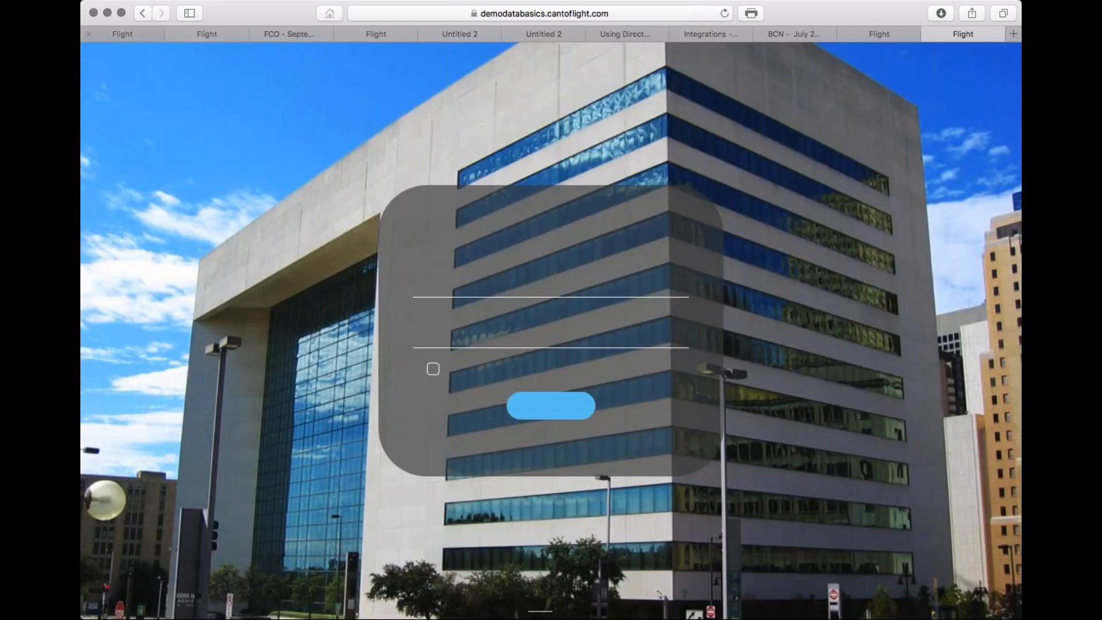
click(123, 34)
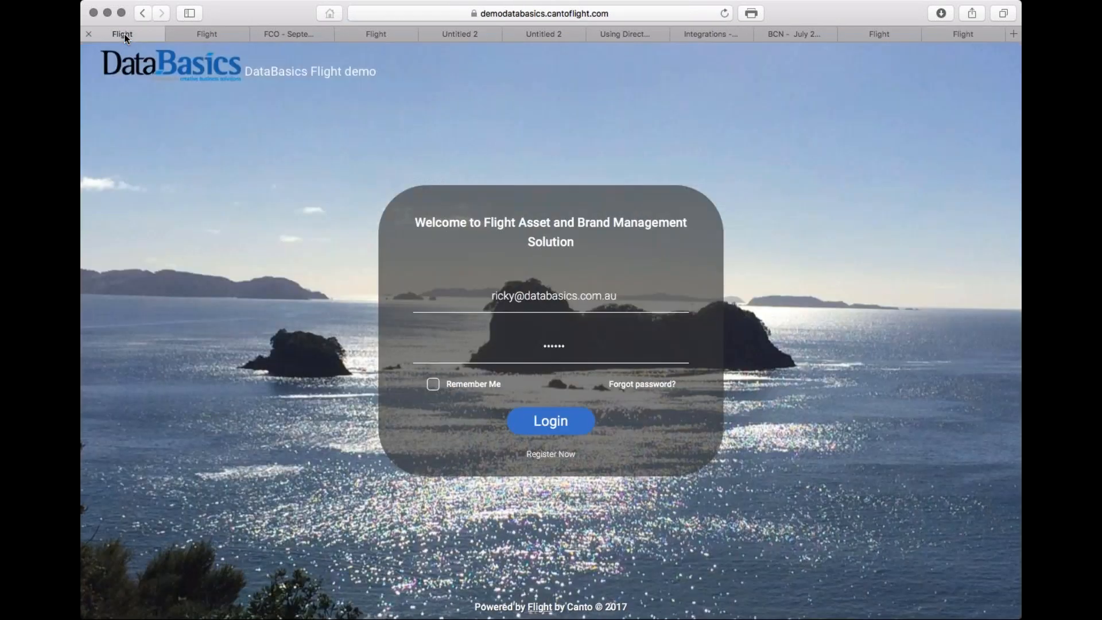
key(Return)
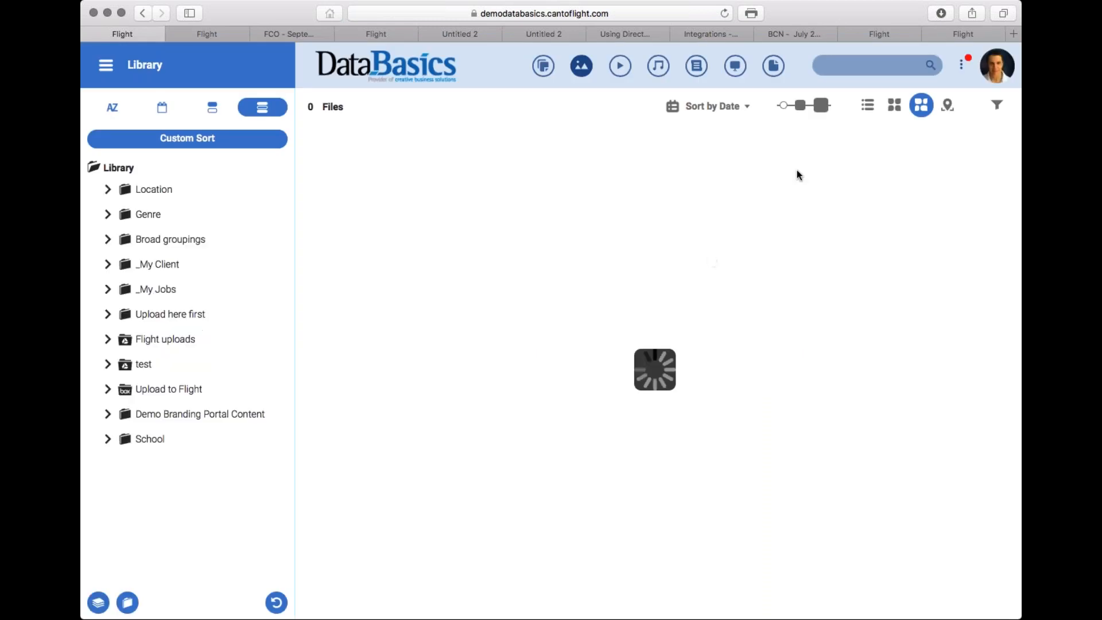
Step: Look at the Digital Rights Management settings, then return to the 581-file library
click(999, 60)
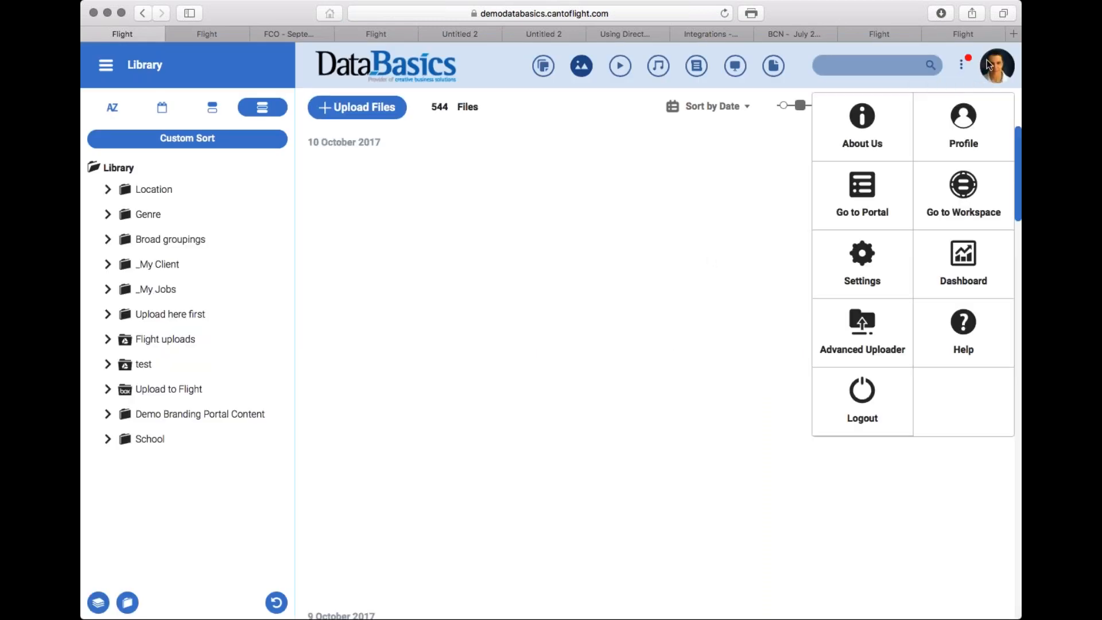
click(864, 259)
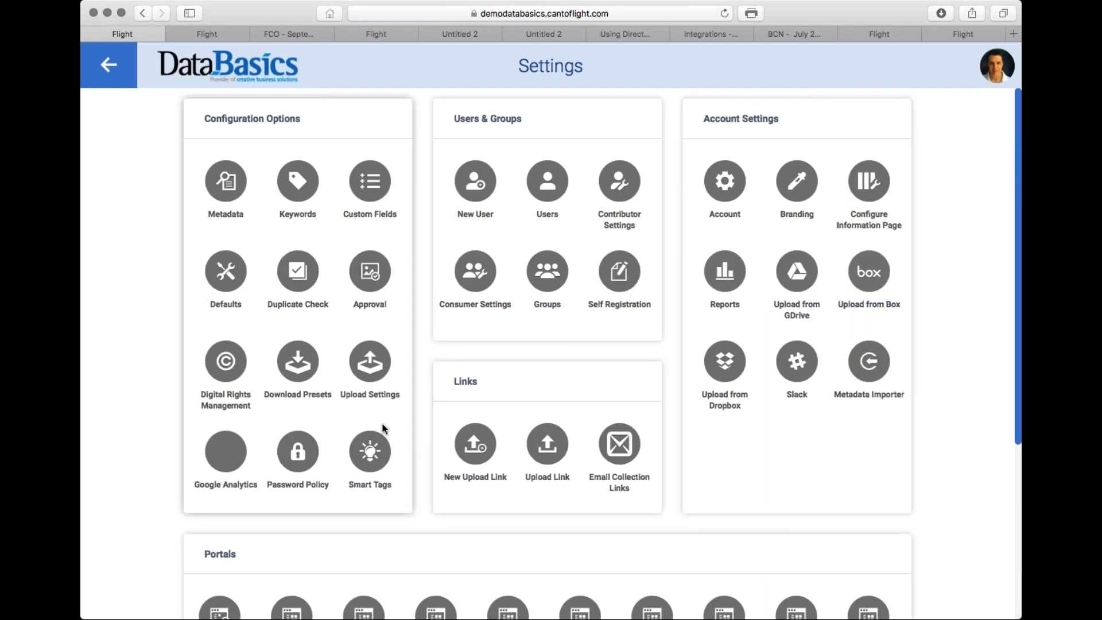
click(231, 363)
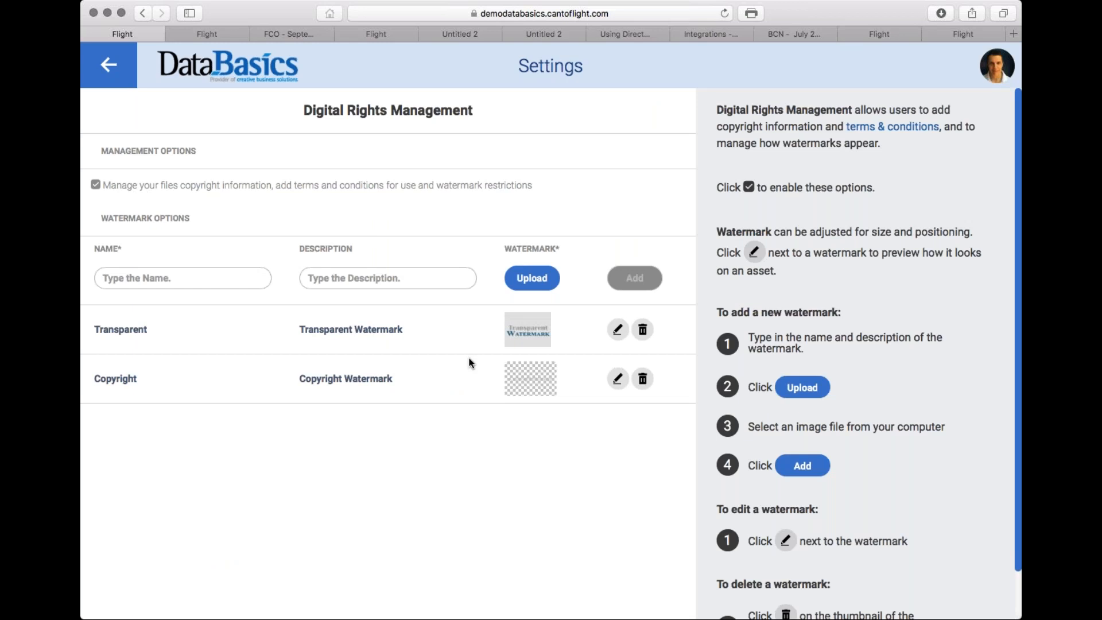
click(227, 69)
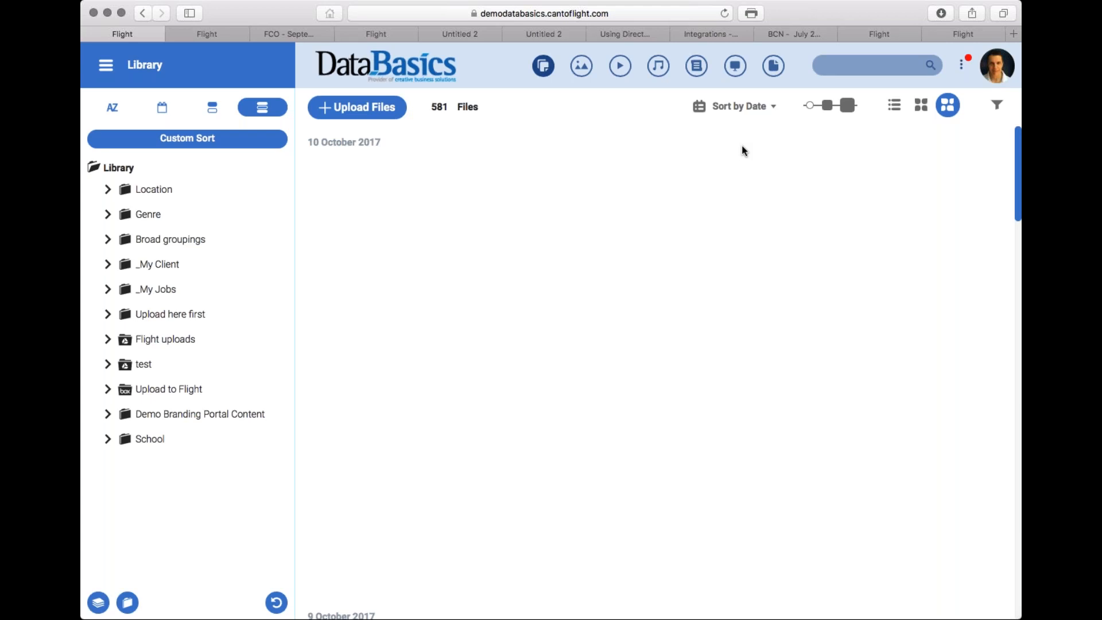
mouse_move(946, 320)
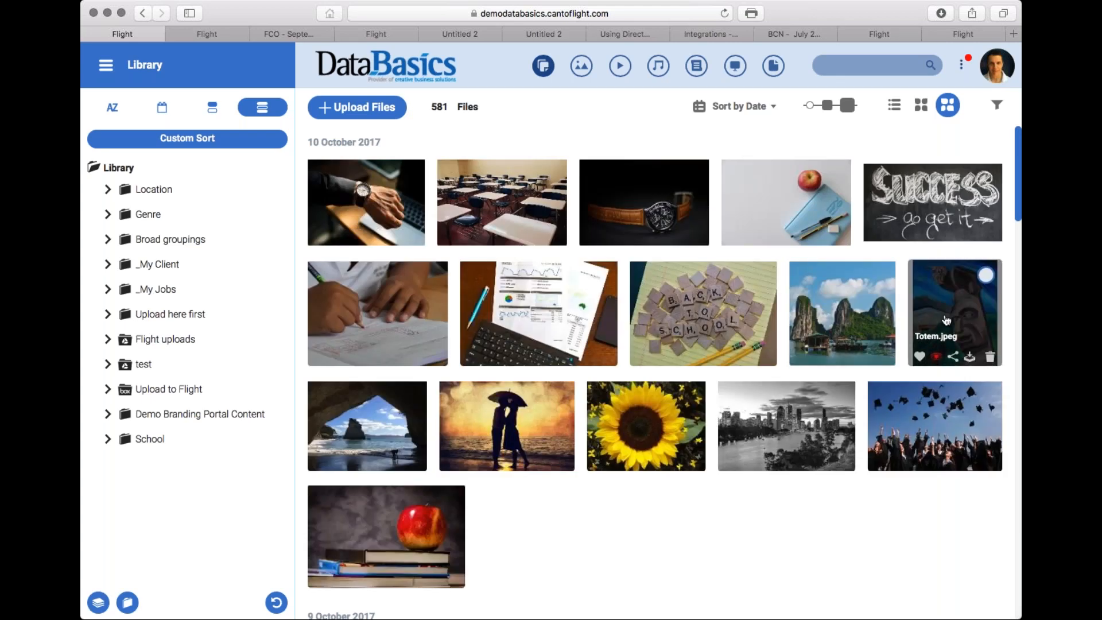
click(985, 278)
click(778, 106)
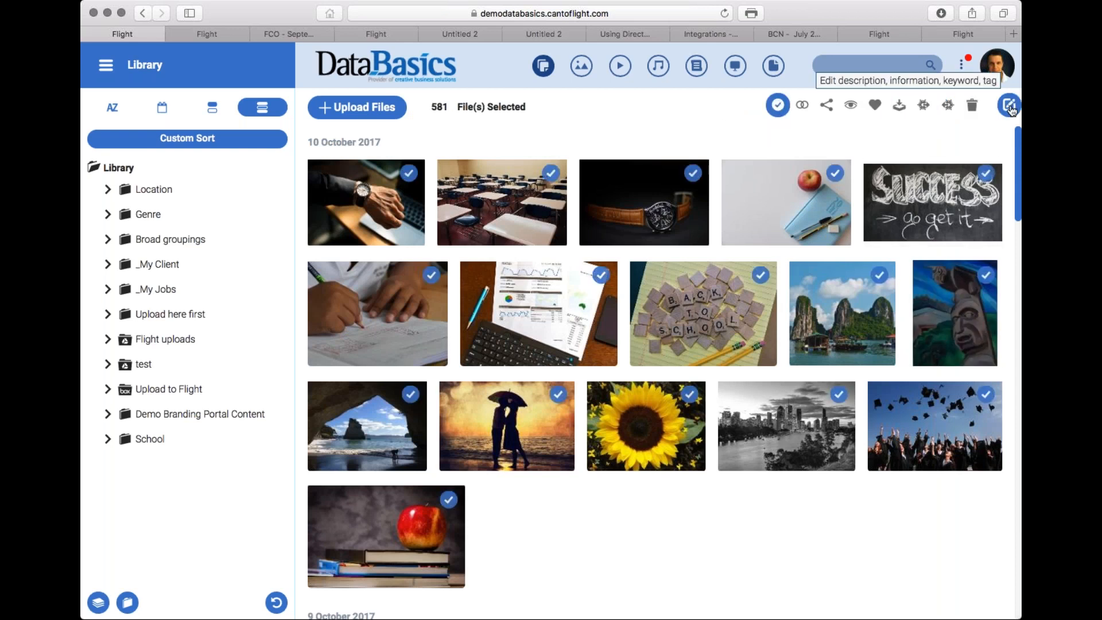
click(777, 107)
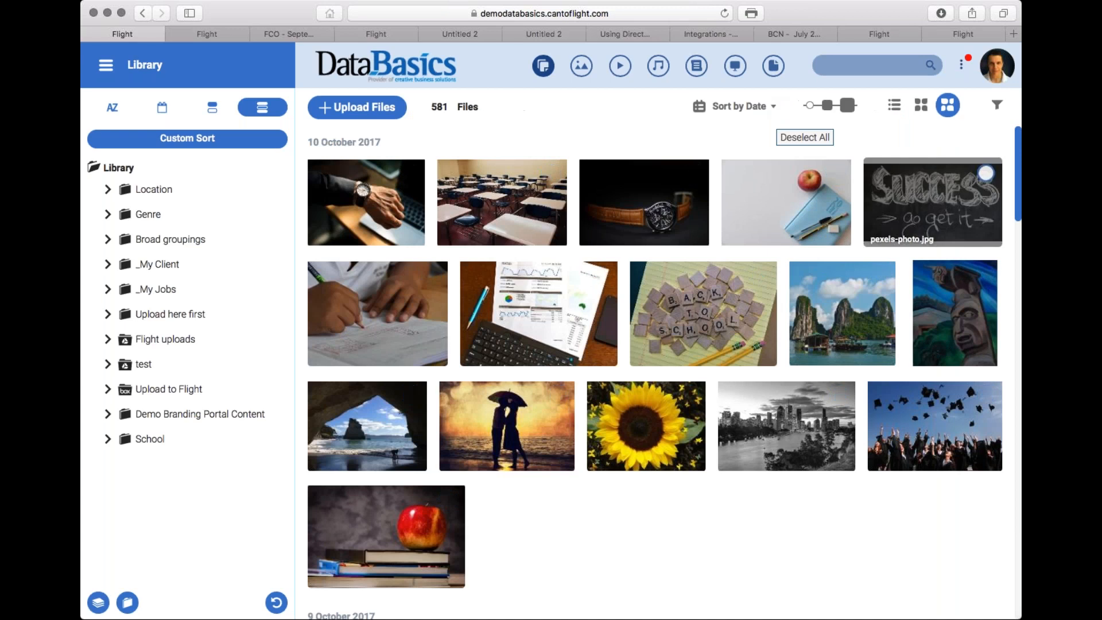
click(951, 312)
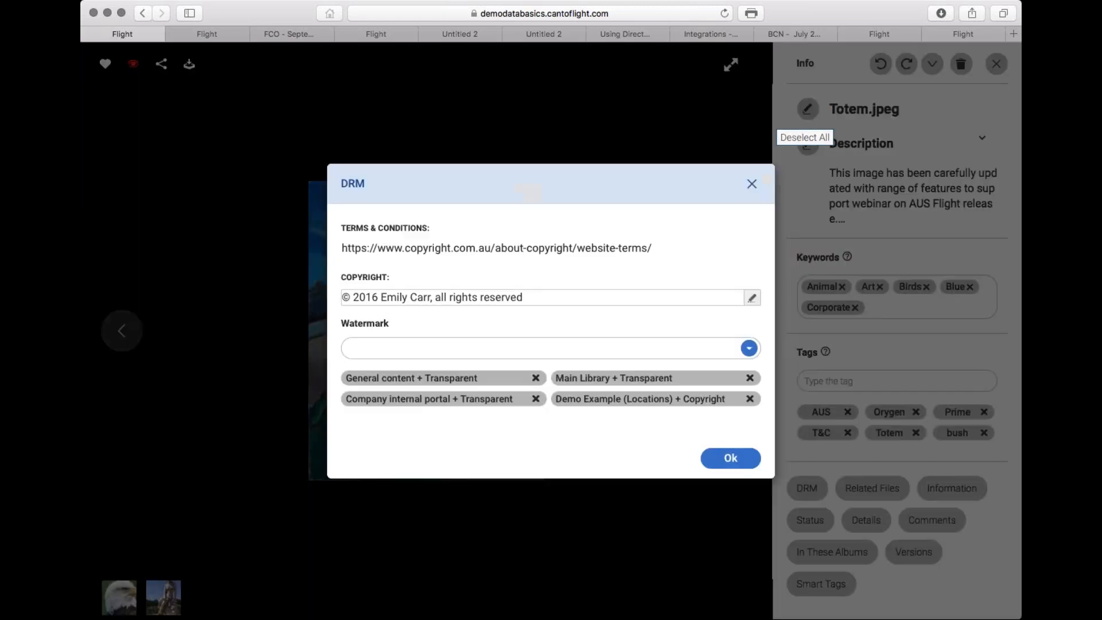
drag(651, 248, 319, 247)
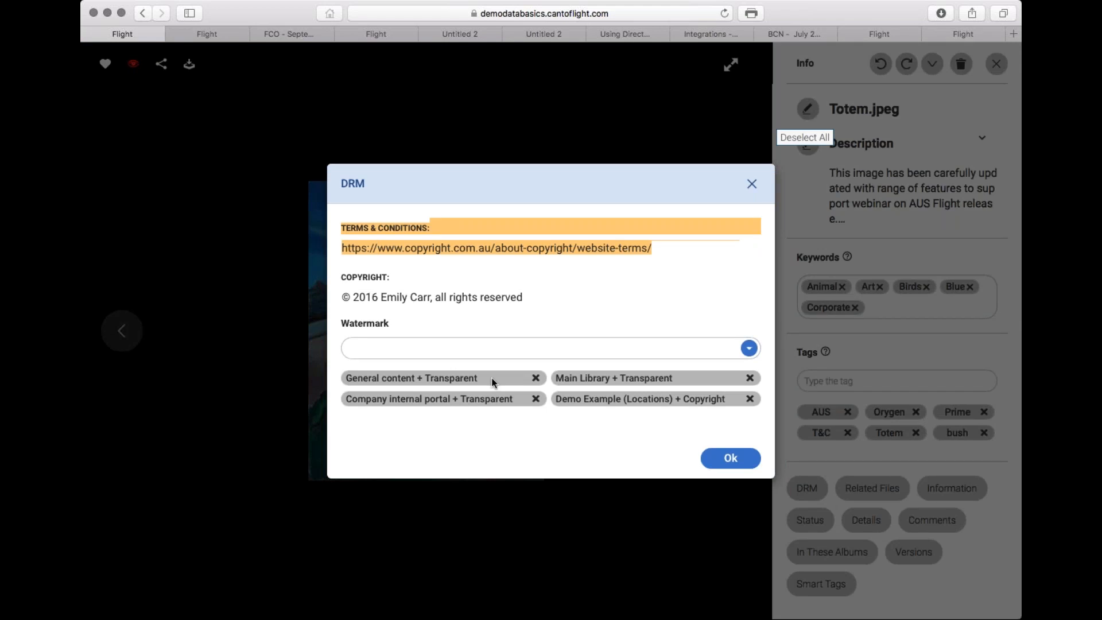
click(752, 183)
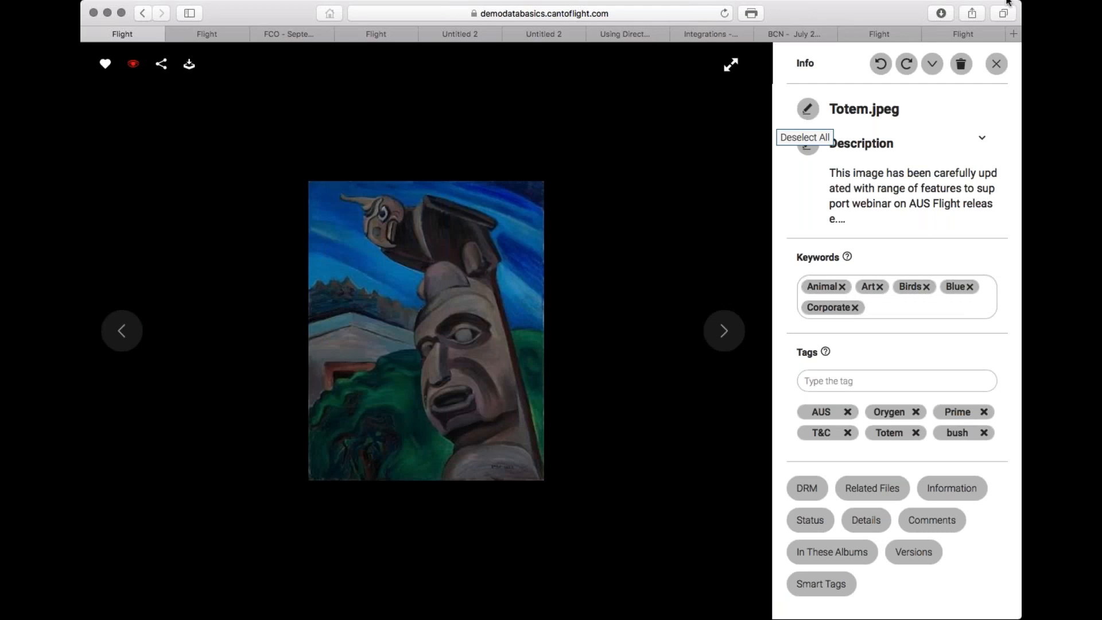
click(991, 61)
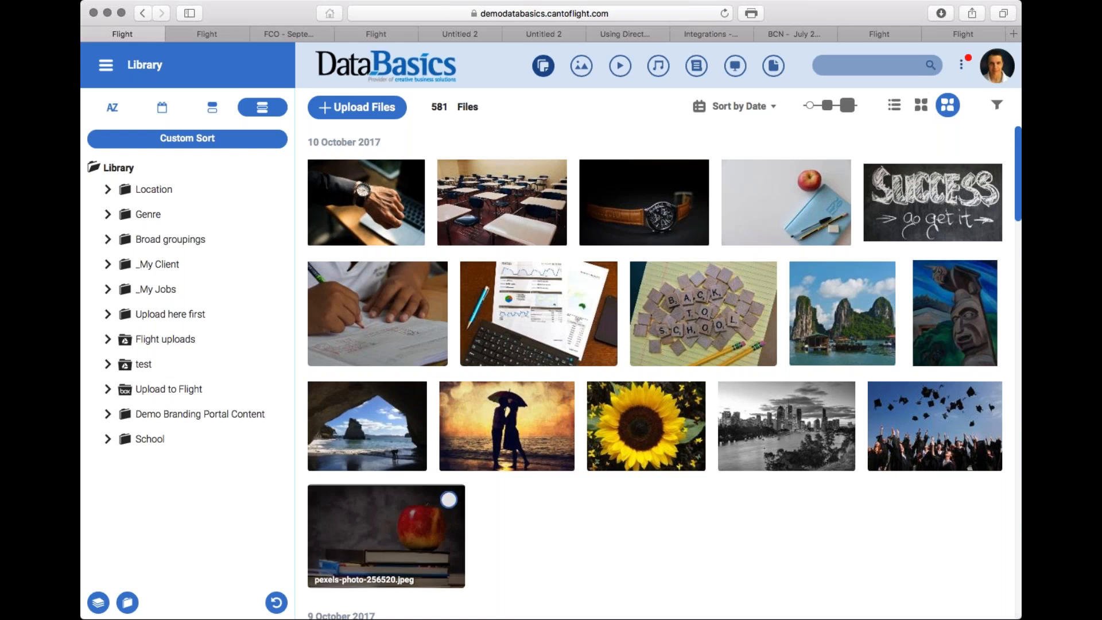
Step: Copy the direct preview image URL of pexels-photo-256520.jpeg to the clipboard
click(386, 534)
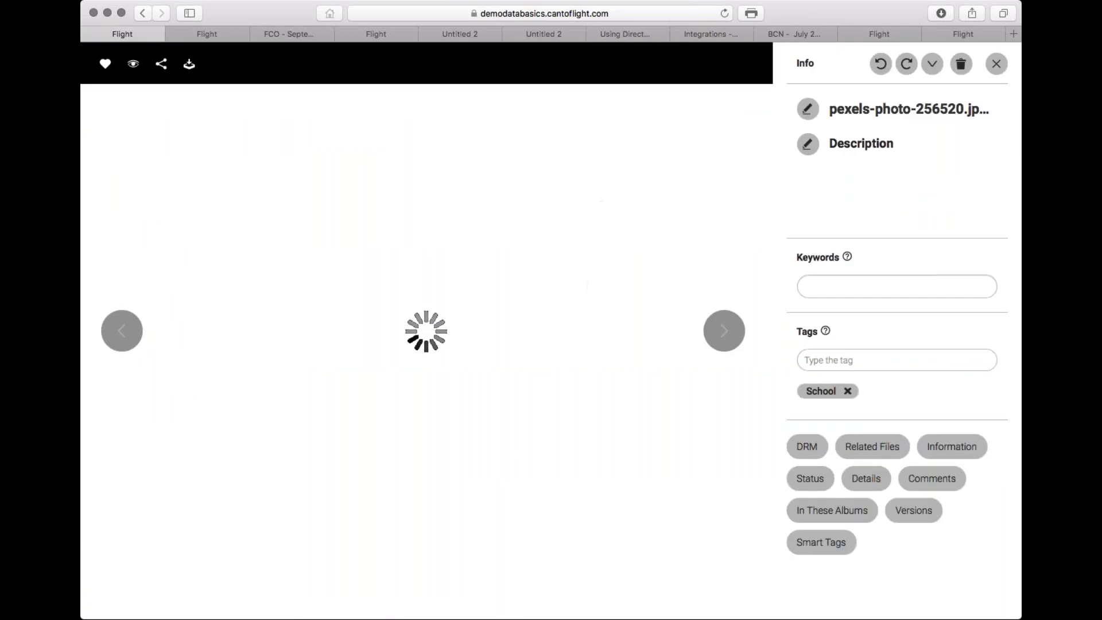
click(934, 64)
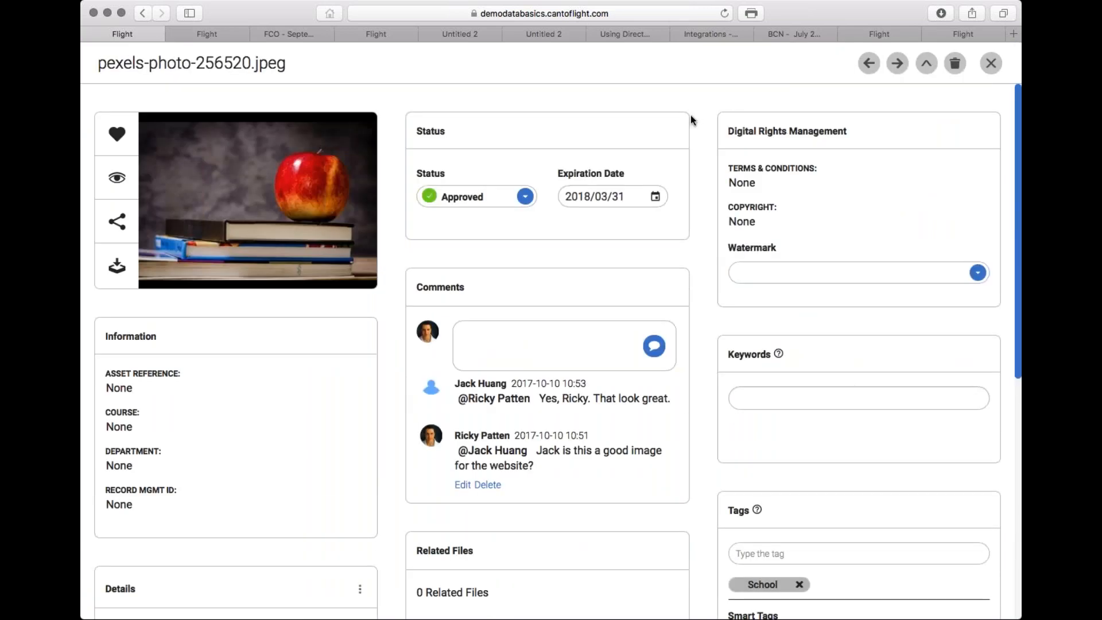
scroll(707, 353, down, 6)
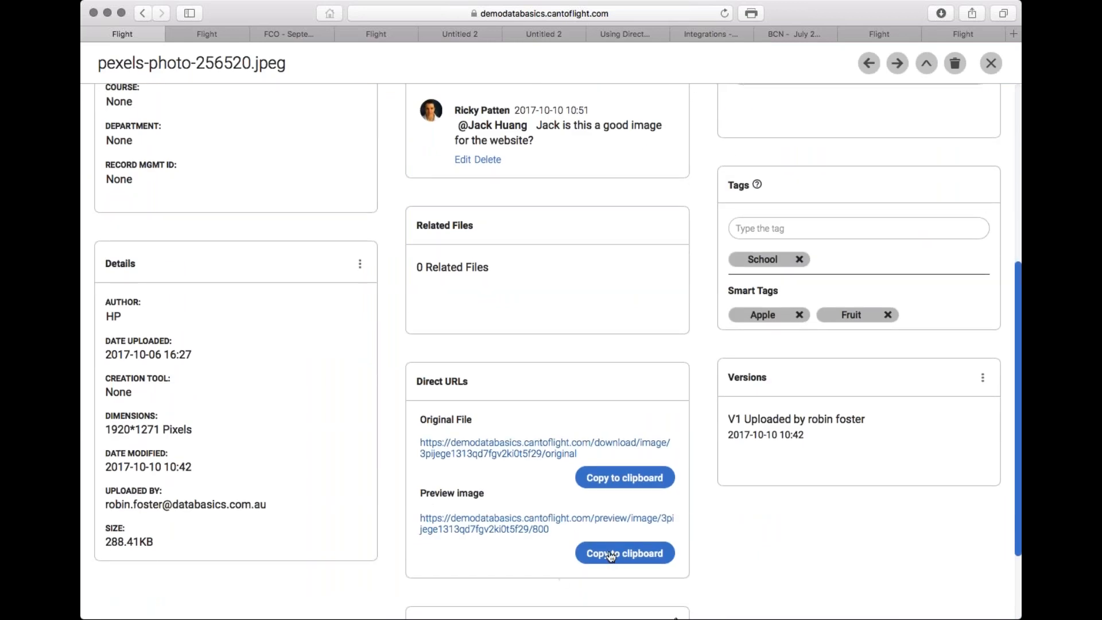
click(634, 556)
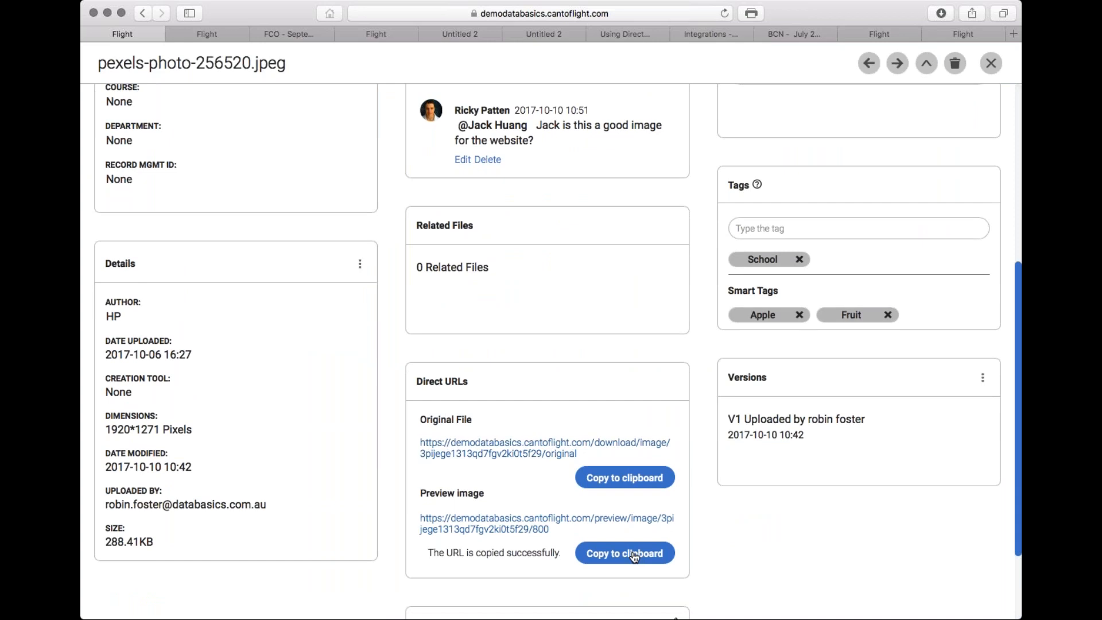
click(1014, 34)
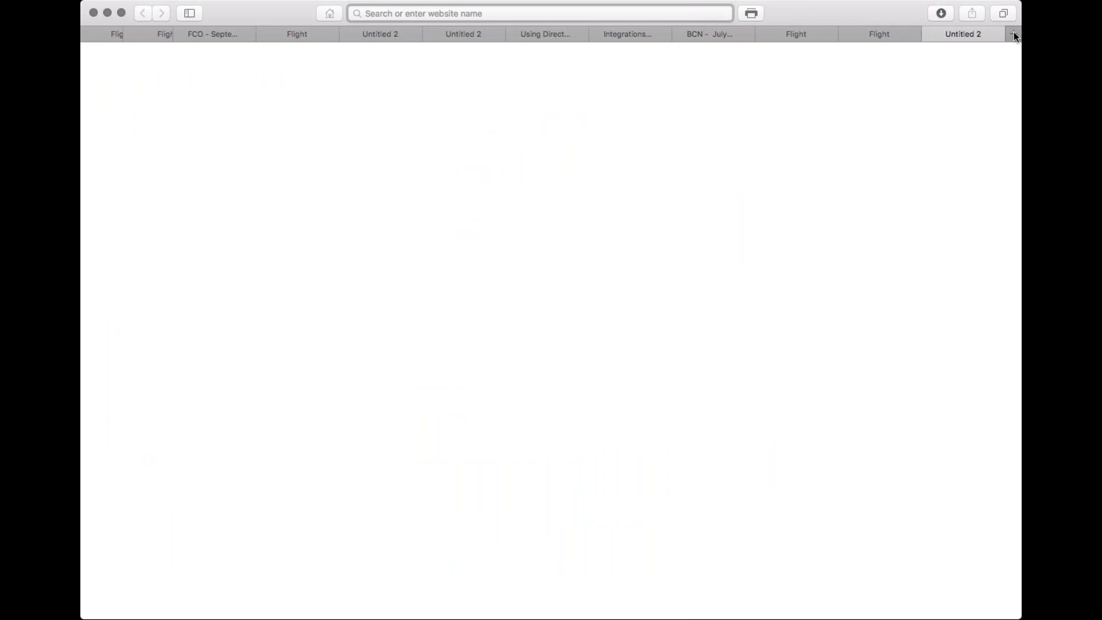
Step: Load the copied preview URL, change its size from 800 to 200, then close the tab
text(https://demodatabasics.cantoflight.com/preview/image/3pijege1313qd7fgv2ki0t5f29/800)
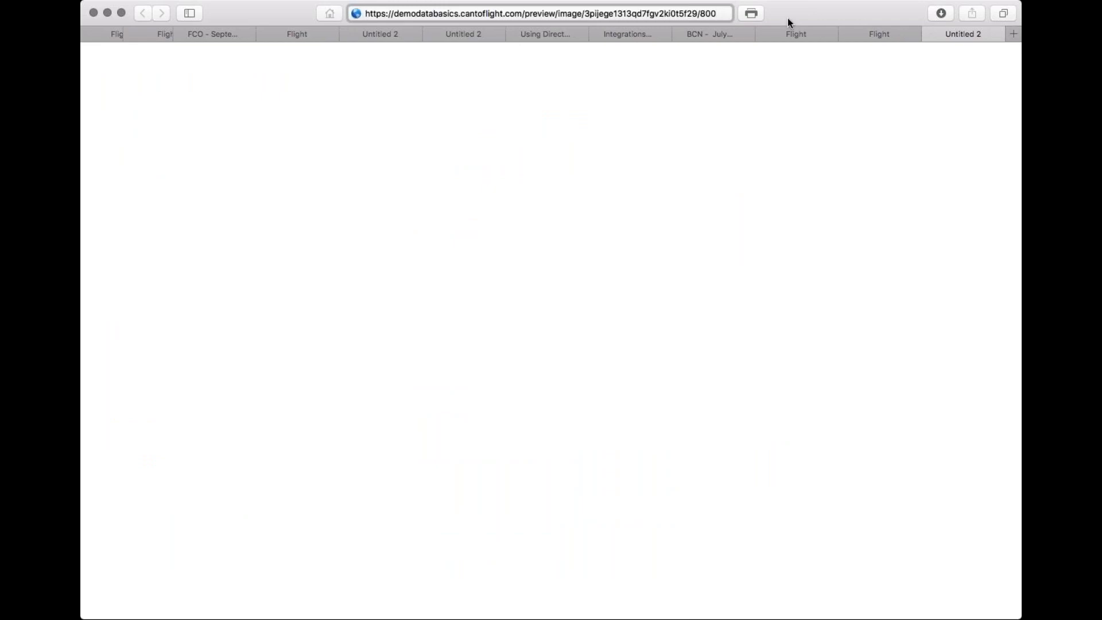
key(Return)
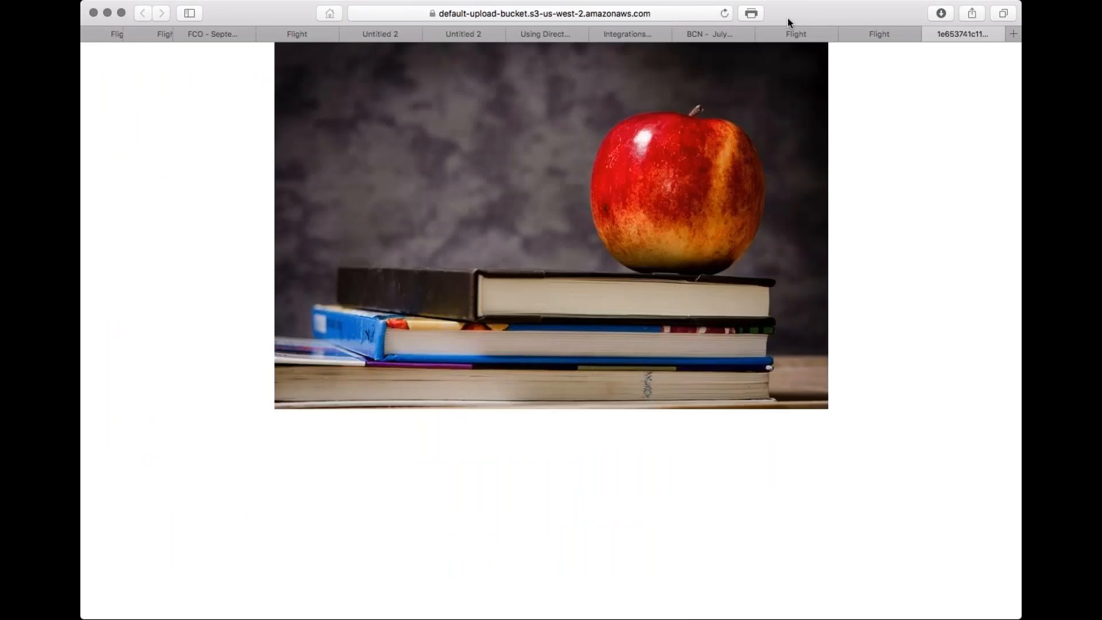
click(614, 16)
text(https://demodatabasics.cantoflight.com/preview/image/3pijege1313qd7fgv2ki0t5f29/800)
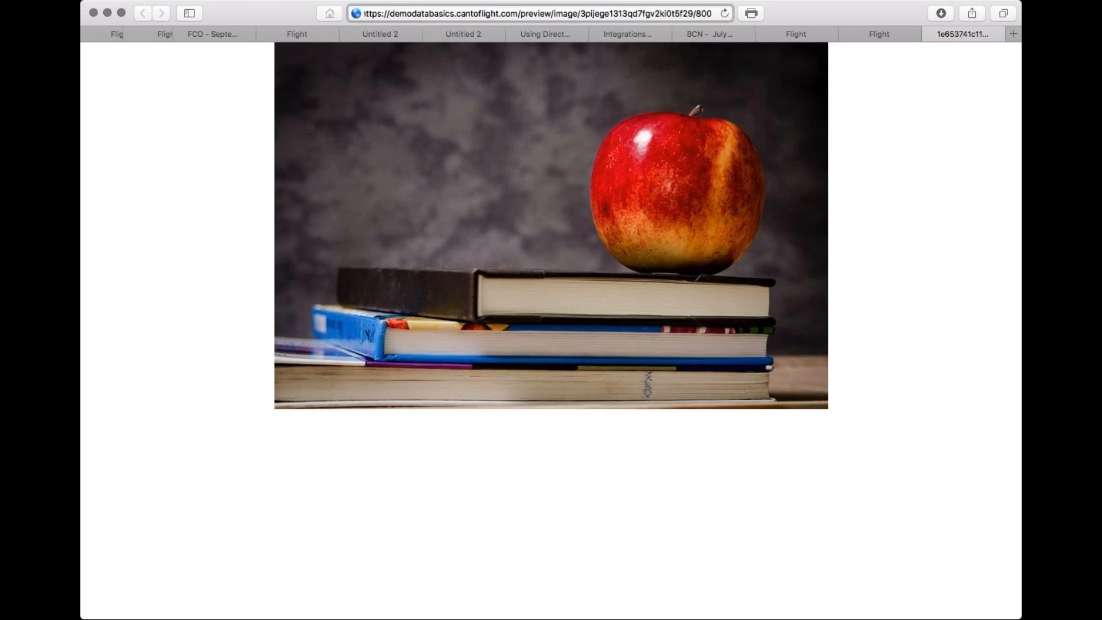
key(BackSpace)
key(BackSpace)
key(BackSpace)
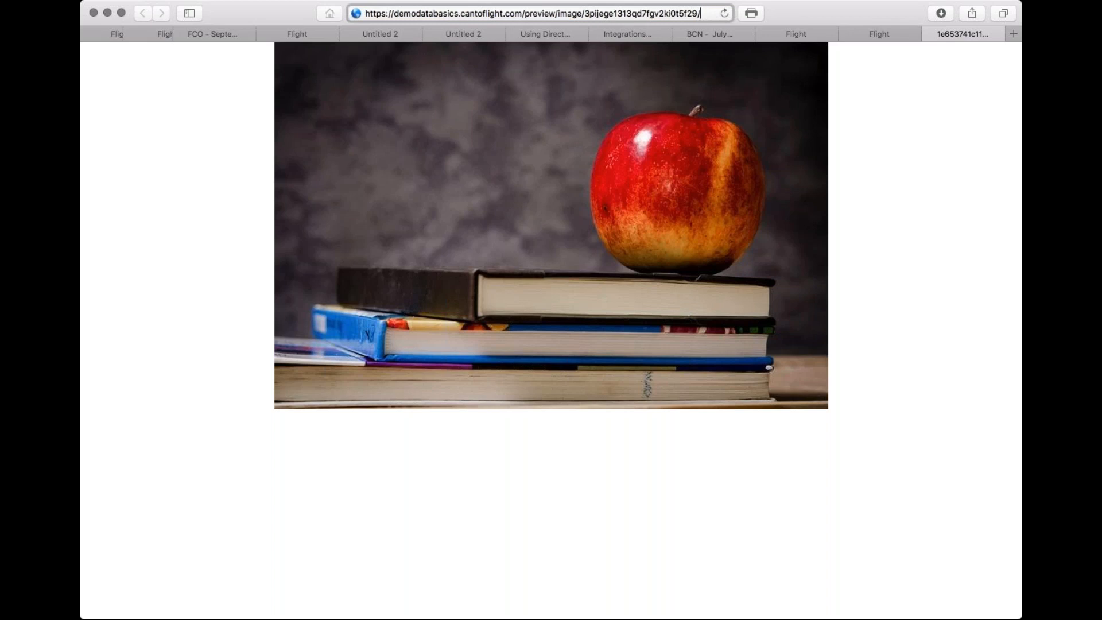
text(200)
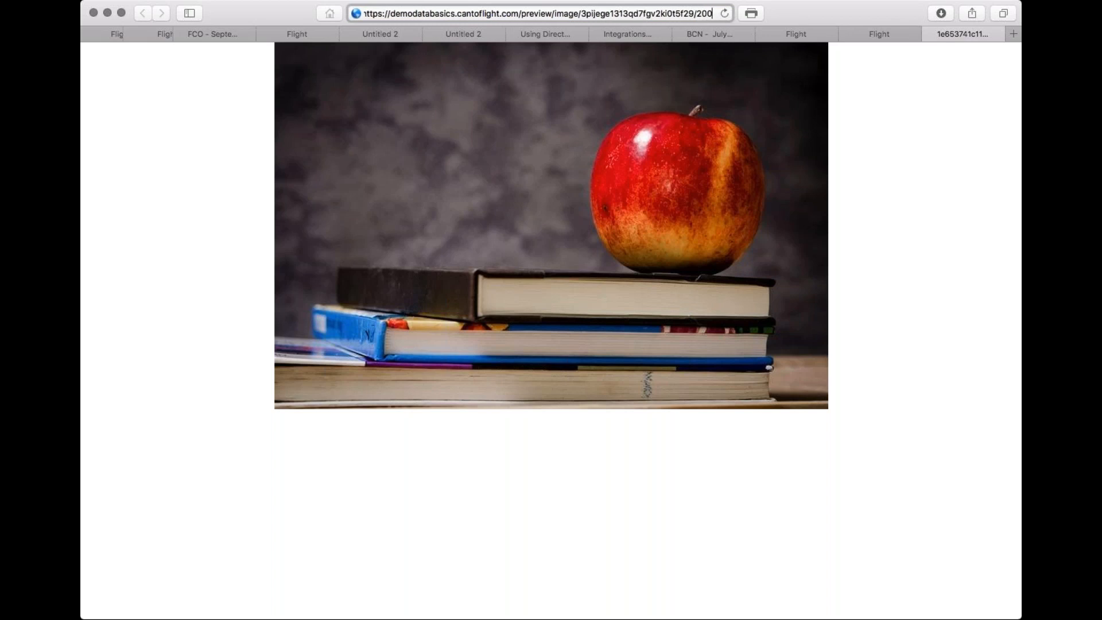
key(Return)
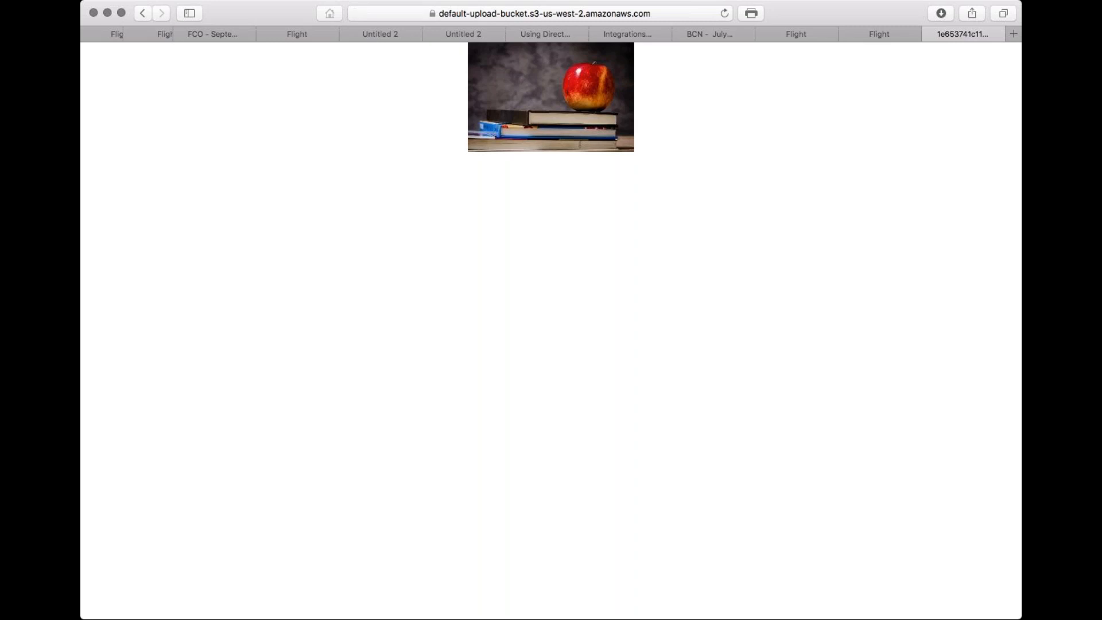
click(930, 34)
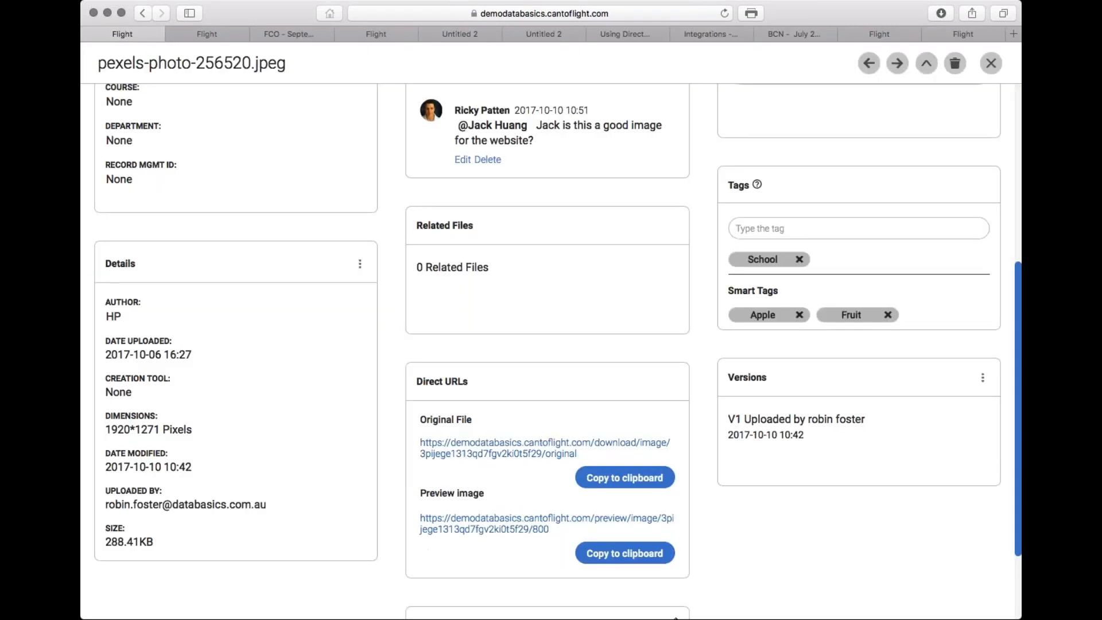
Step: Open the Golden Gate clip from the Videos album and view its direct URL
scroll(551, 278, up, 6)
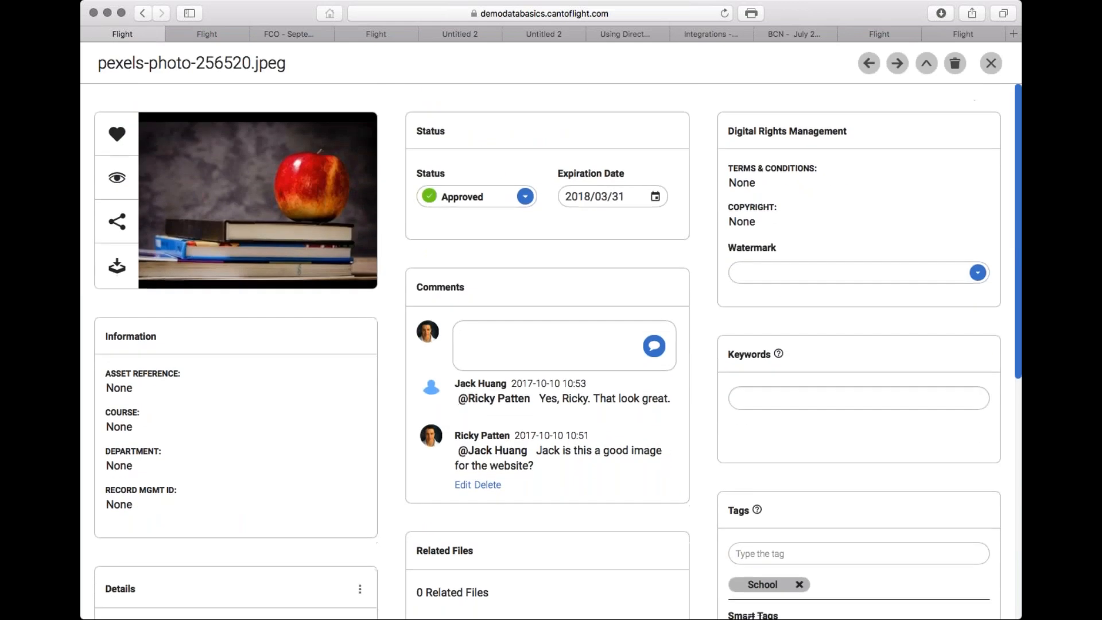
click(991, 63)
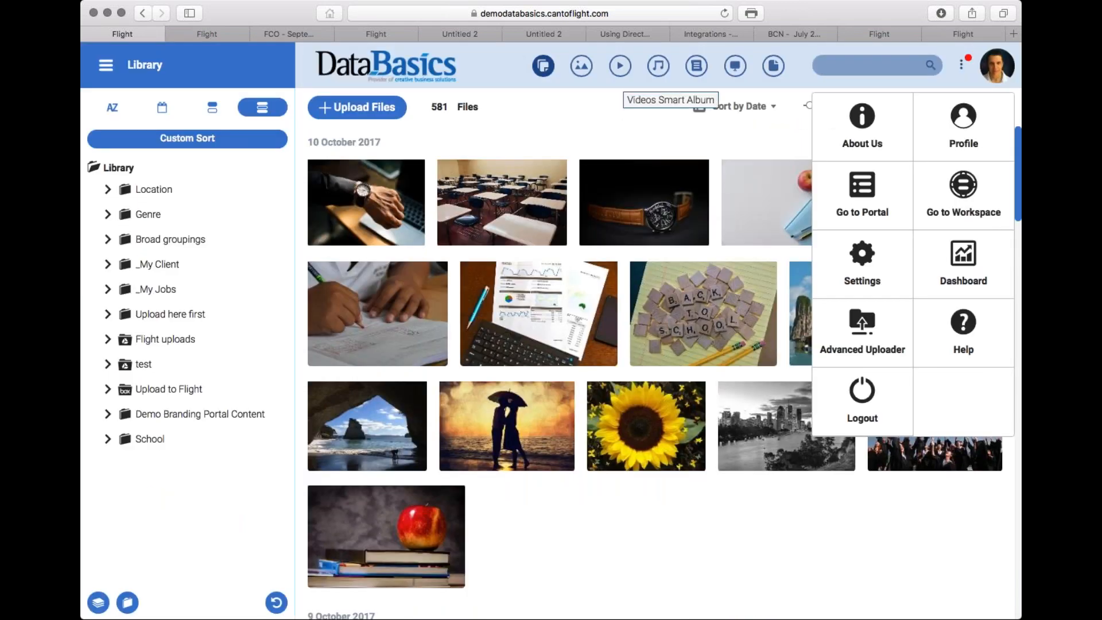
click(620, 66)
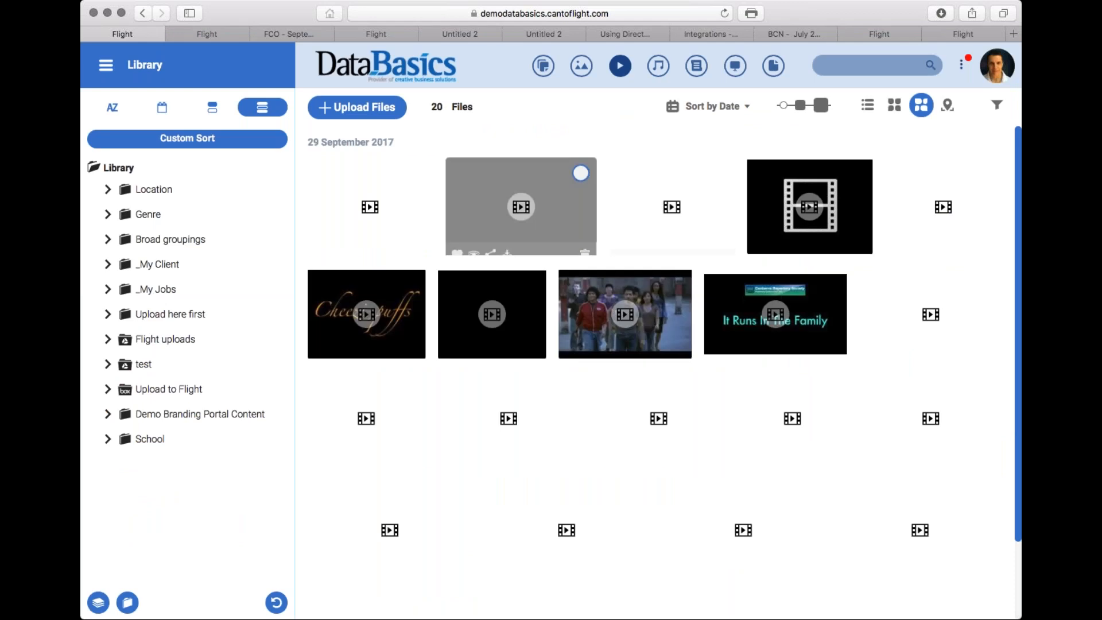
click(556, 202)
click(932, 63)
scroll(595, 463, down, 5)
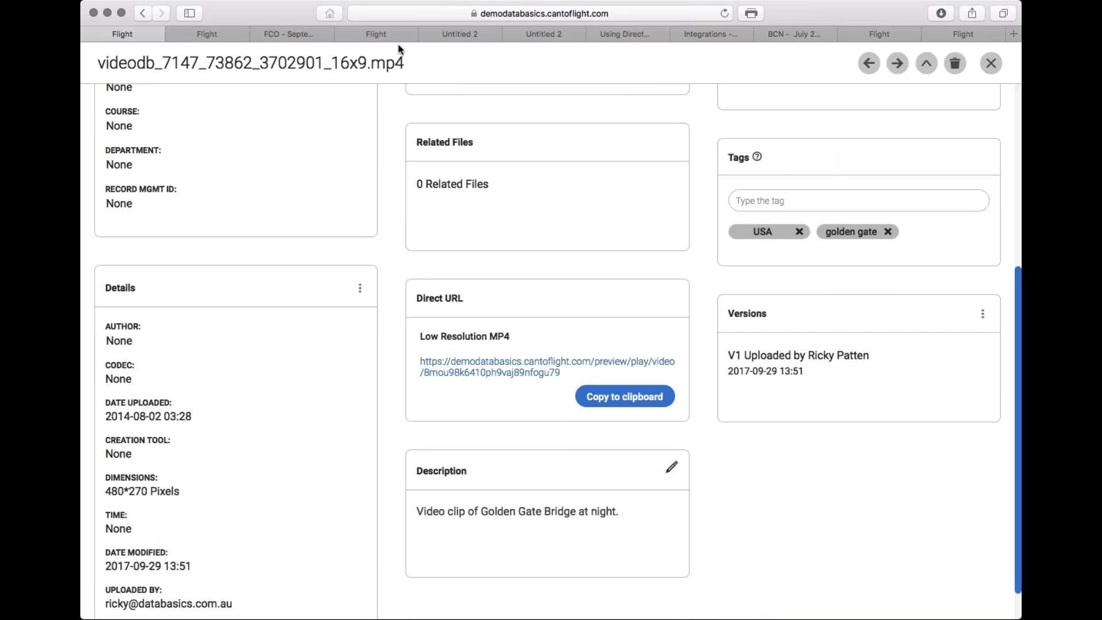
click(620, 36)
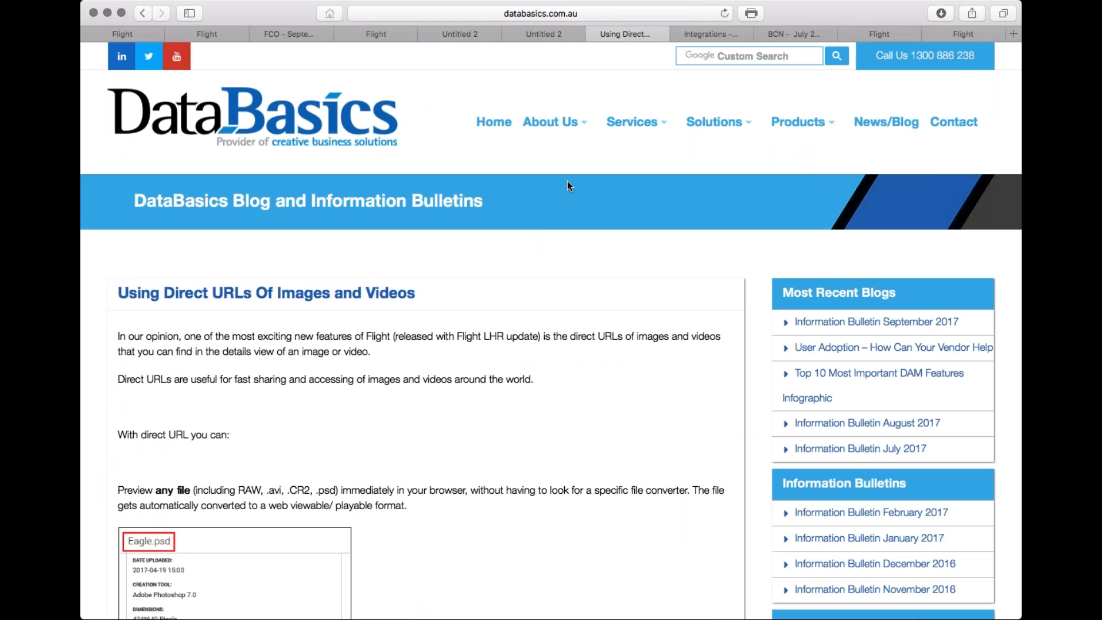
Step: Go from the DataBasics home page through News/Blog to the 'Using Direct URLs Of Images and Videos' post
click(277, 123)
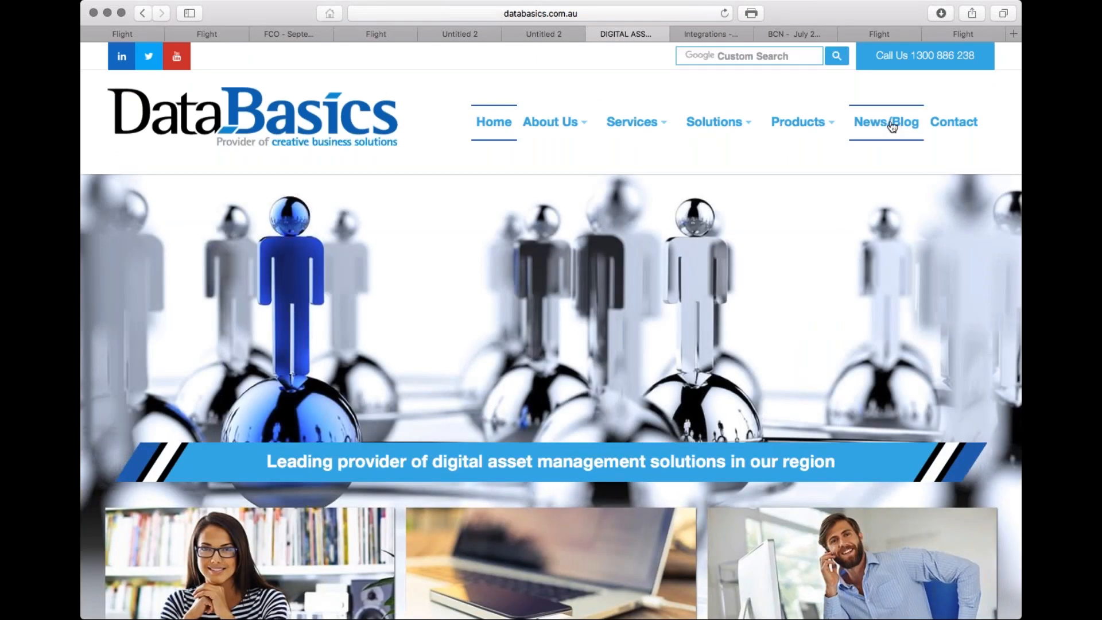
click(893, 124)
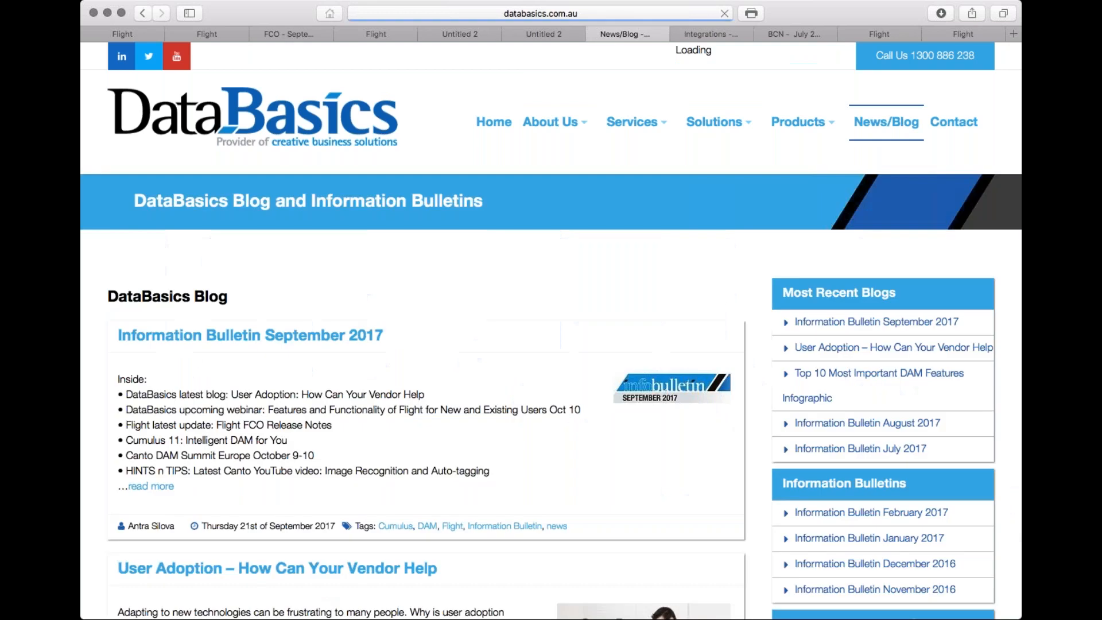
scroll(517, 278, down, 6)
scroll(518, 279, down, 14)
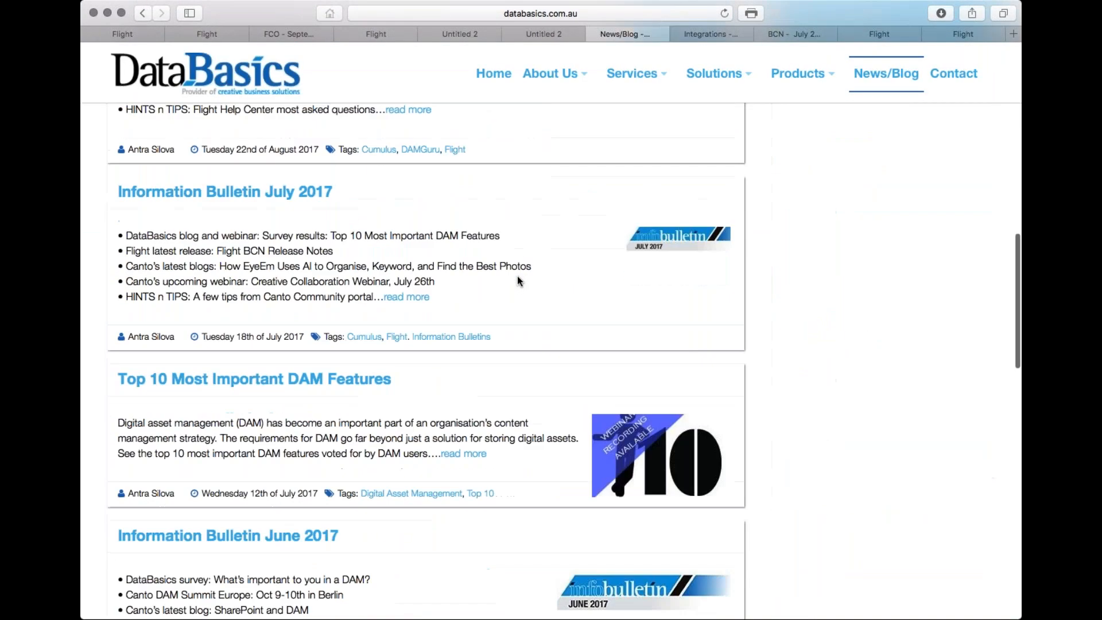
scroll(518, 276, down, 10)
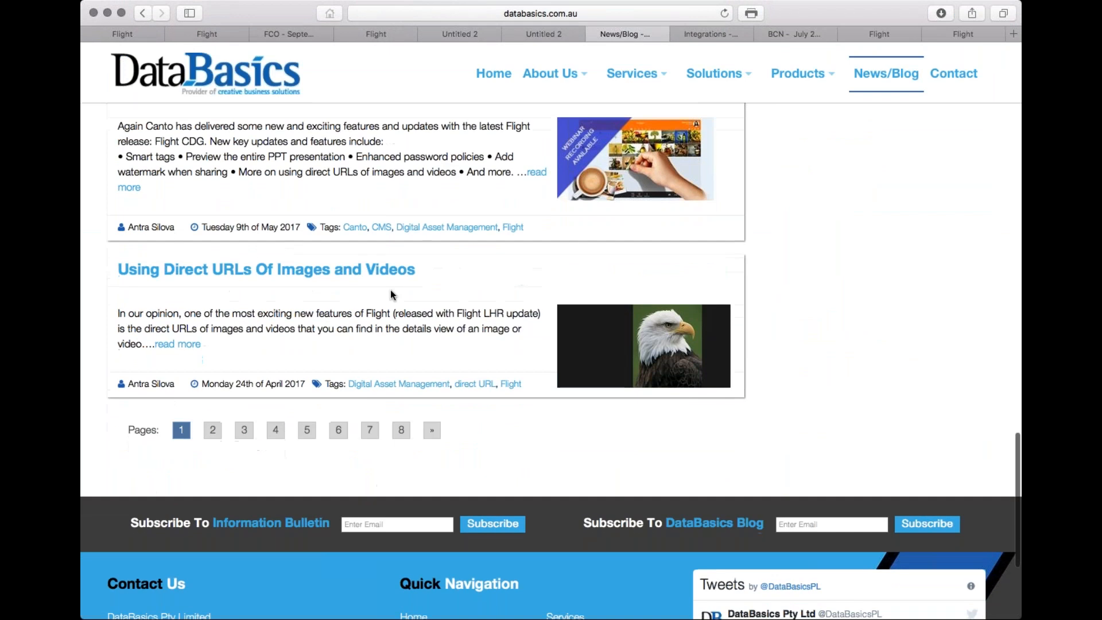
click(303, 273)
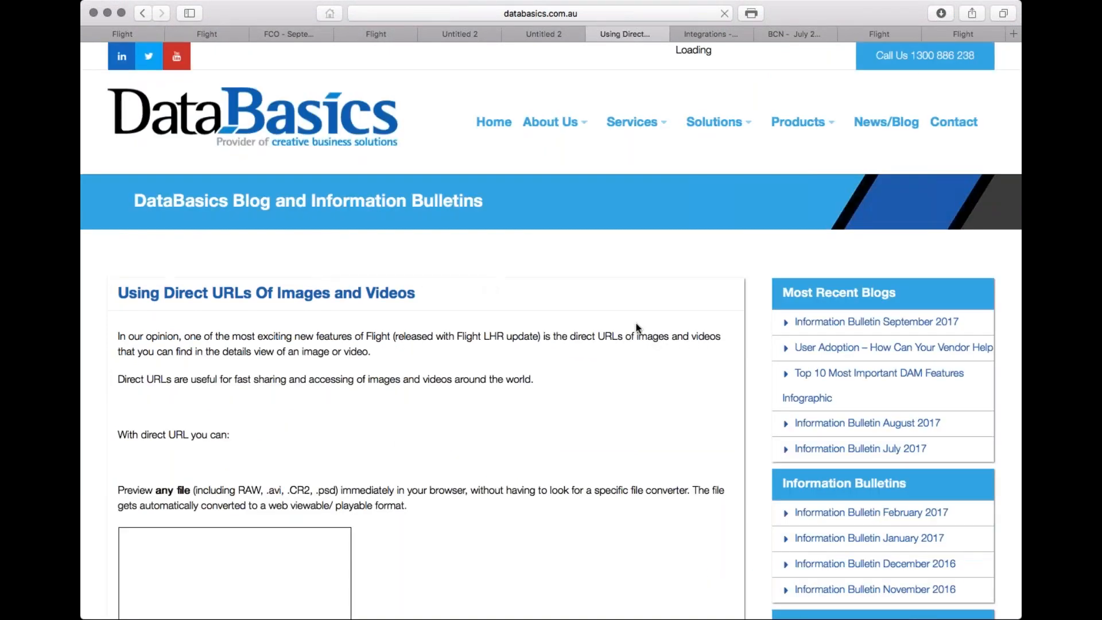
Step: Highlight the file types 'RAW, .avi, .CR2, .psd' in the article
scroll(637, 328, down, 5)
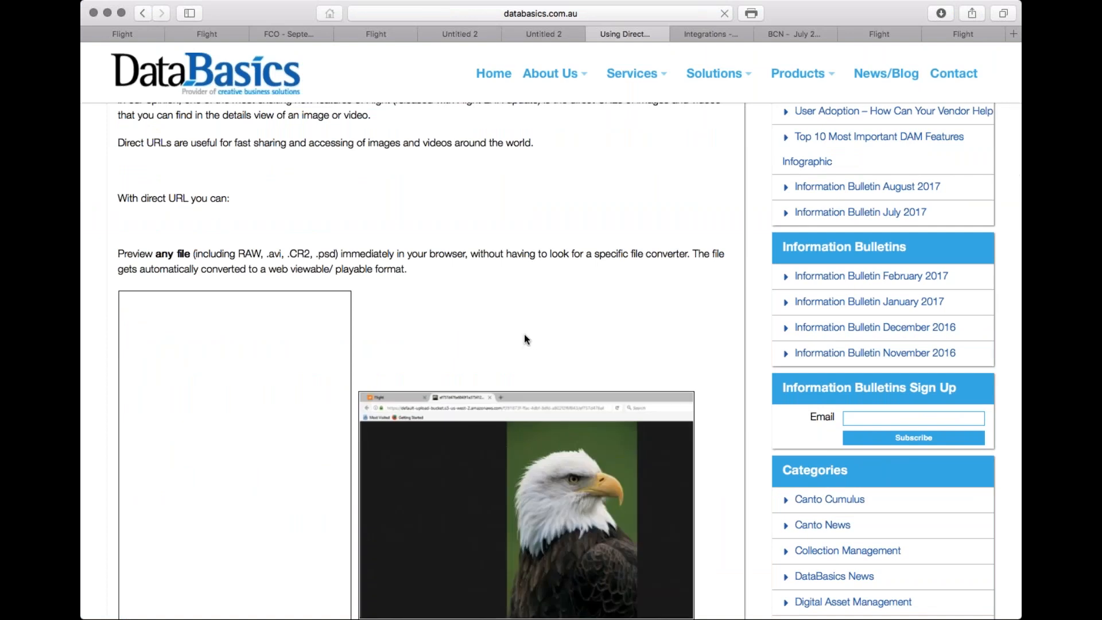
scroll(525, 340, down, 1)
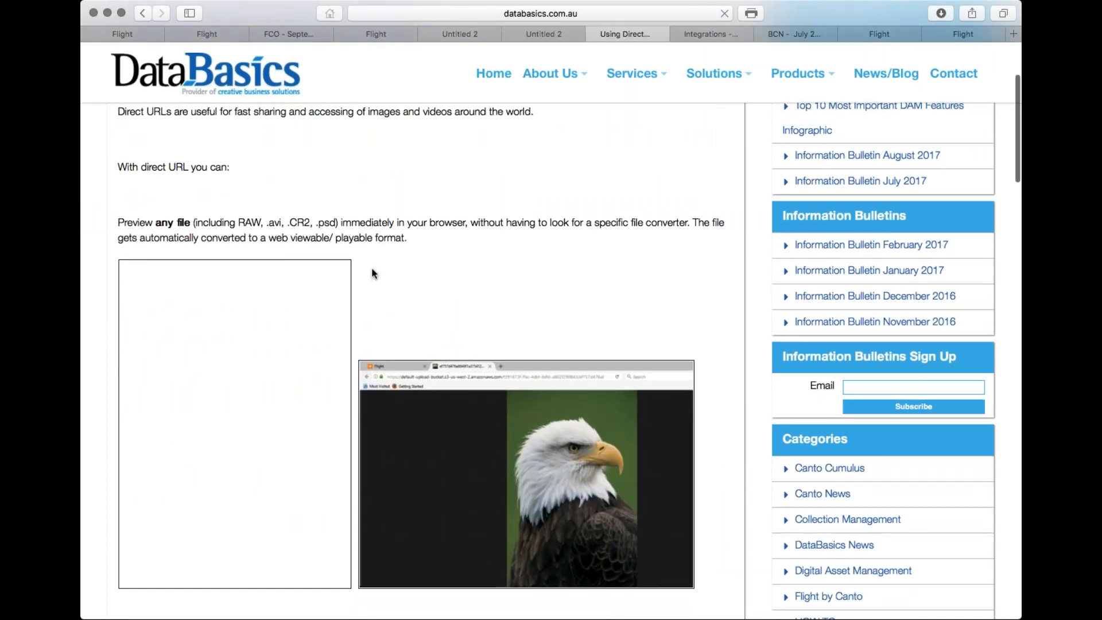
drag(236, 222, 339, 223)
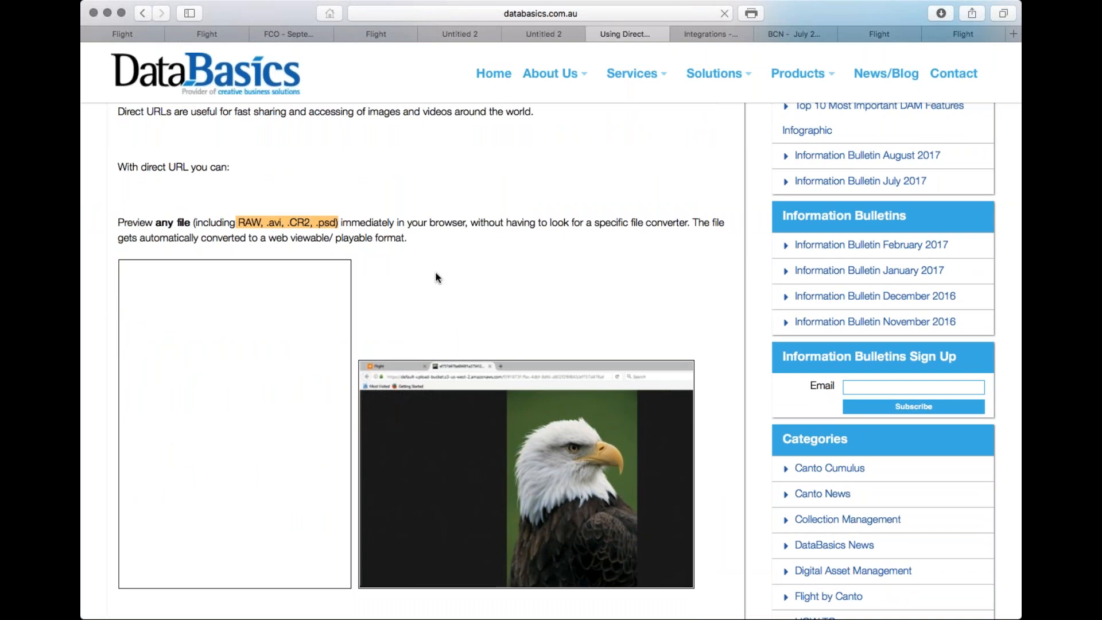
Step: Play the embedded night-street video and pause it at 00:08
scroll(437, 278, down, 3)
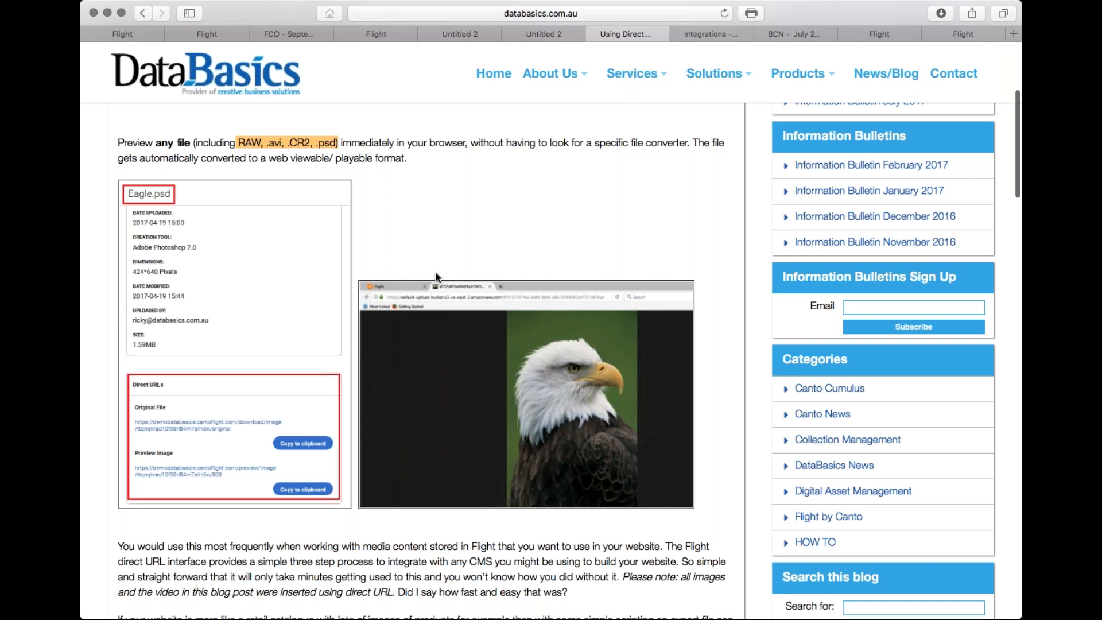
scroll(689, 520, down, 4)
scroll(683, 532, down, 1)
scroll(683, 532, down, 10)
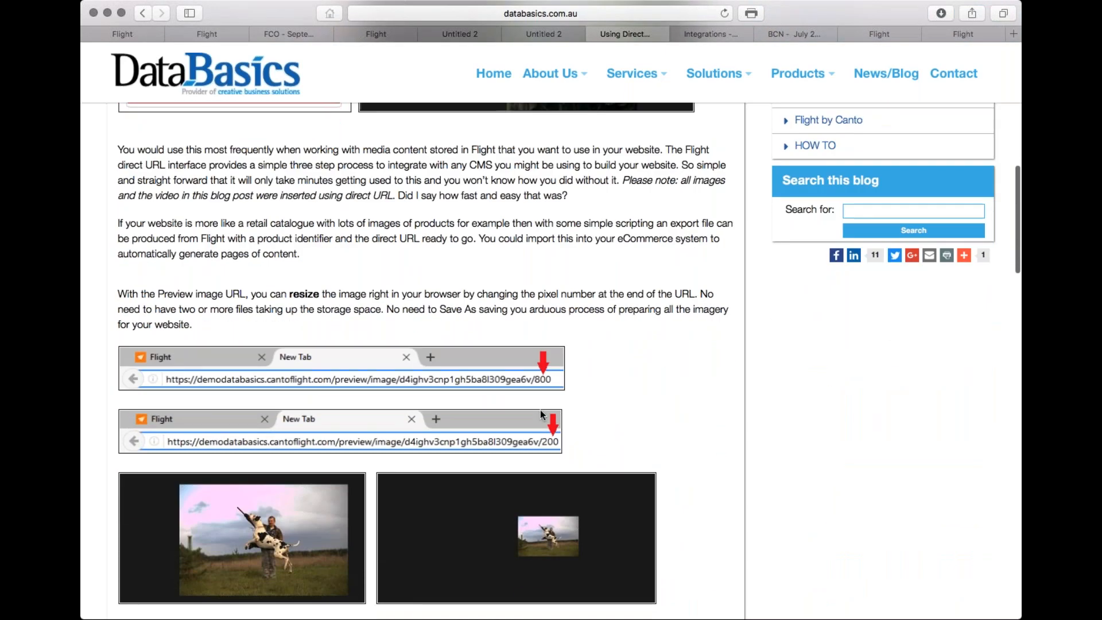
scroll(687, 522, down, 14)
scroll(687, 522, down, 5)
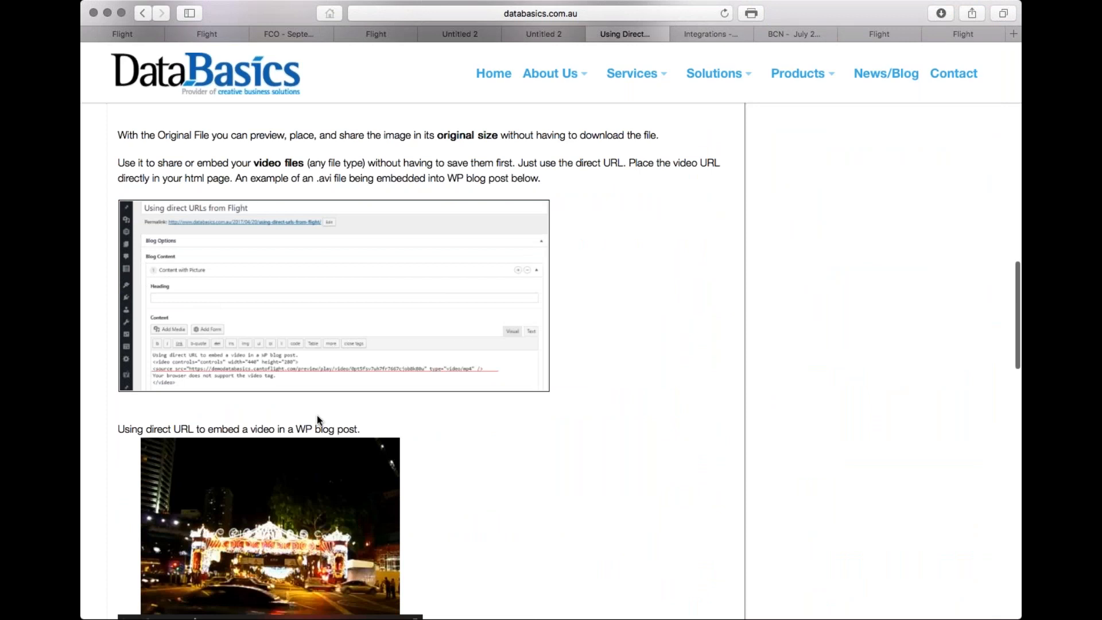
scroll(317, 416, down, 2)
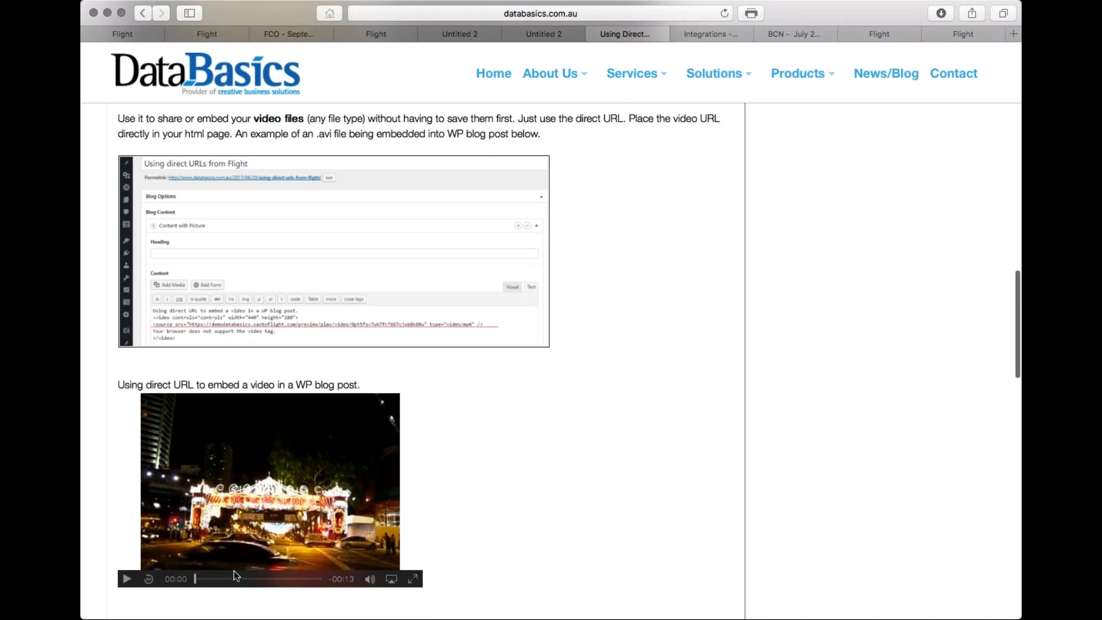
click(125, 579)
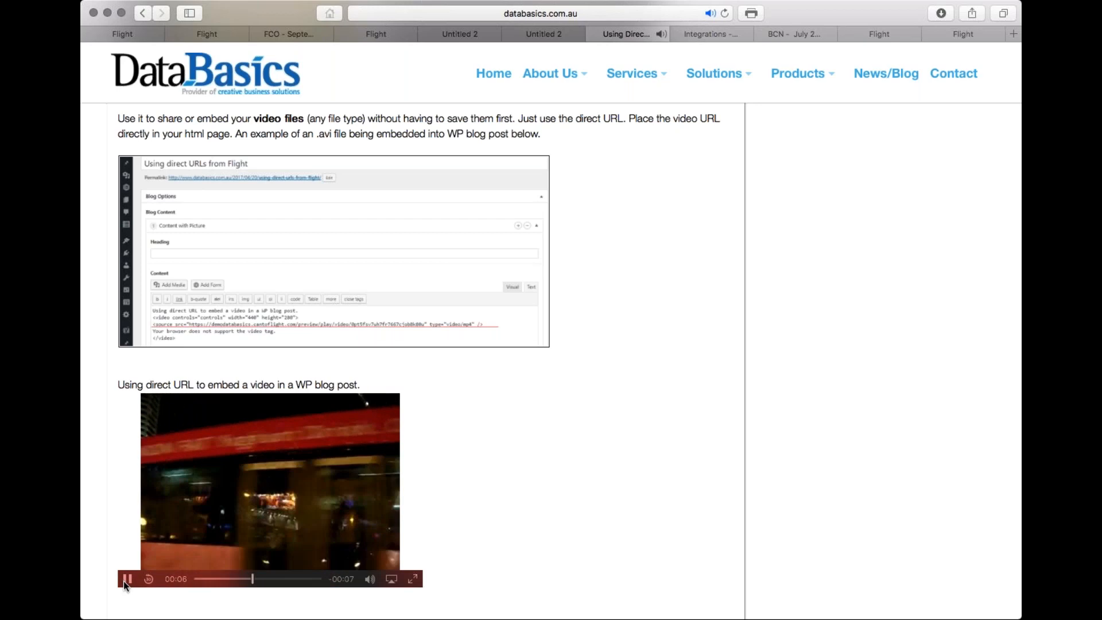
click(125, 578)
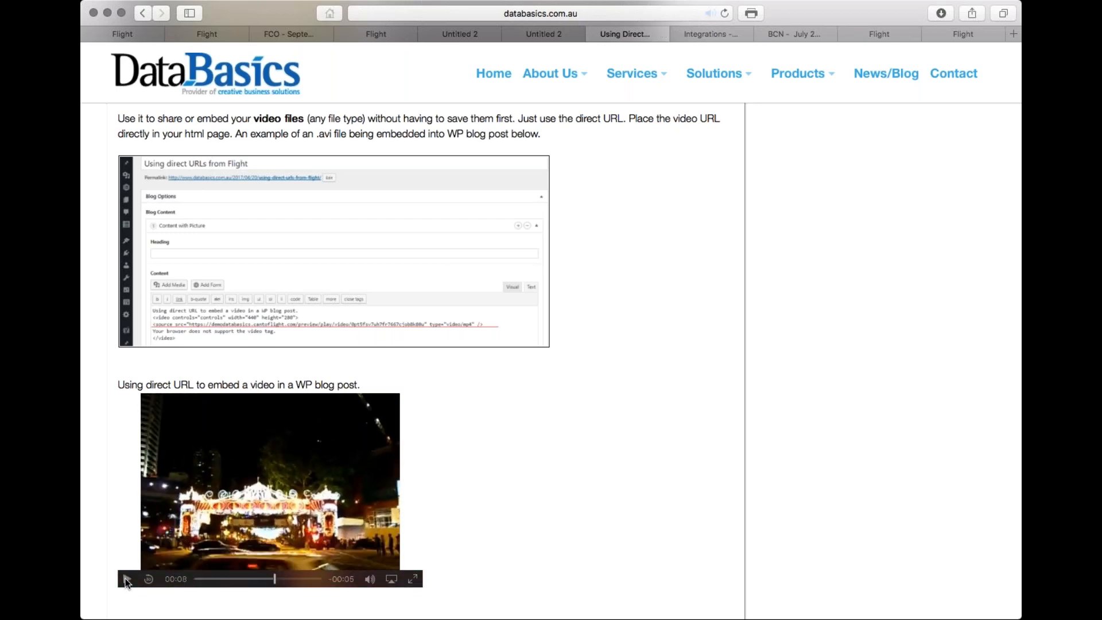
Step: Close the Golden Gate video in Canto Flight and reload the full 581-file library
click(149, 36)
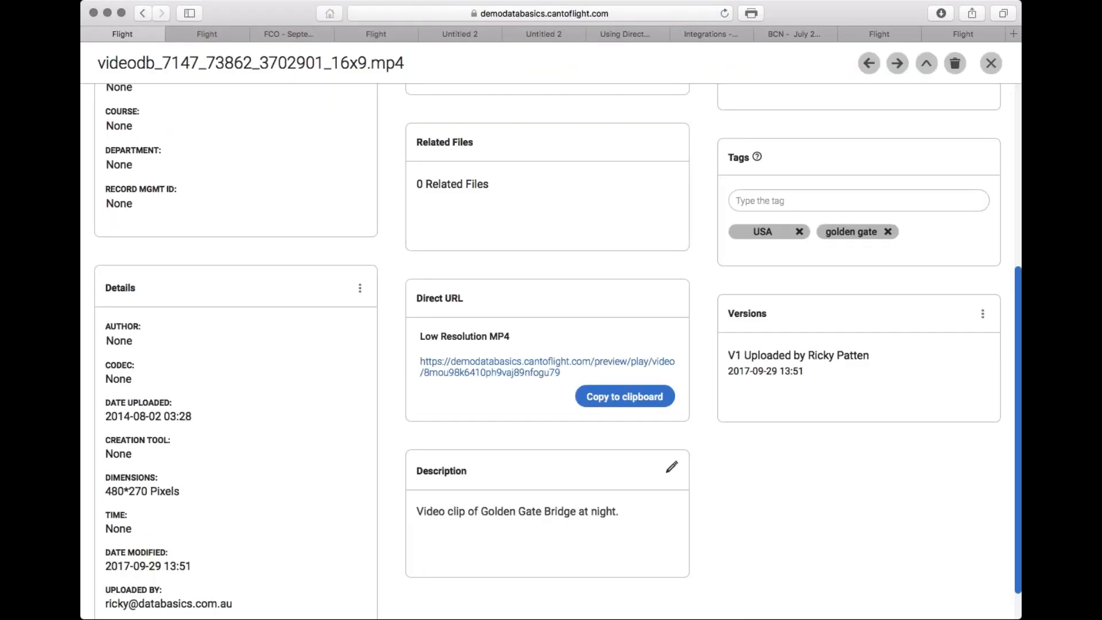
scroll(305, 188, up, 5)
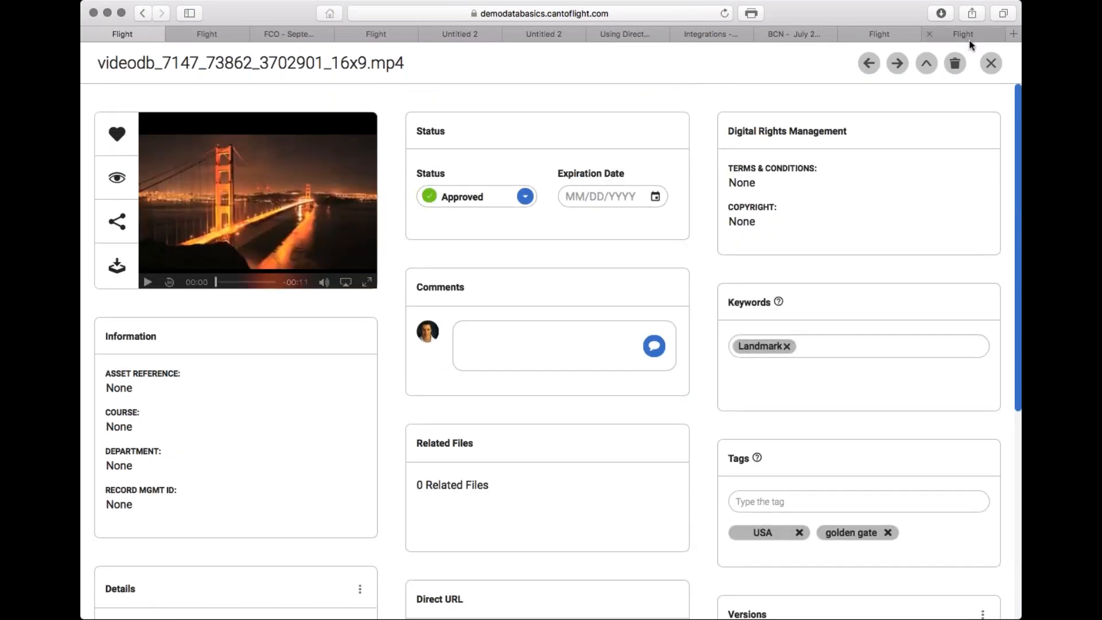
key(Escape)
click(391, 67)
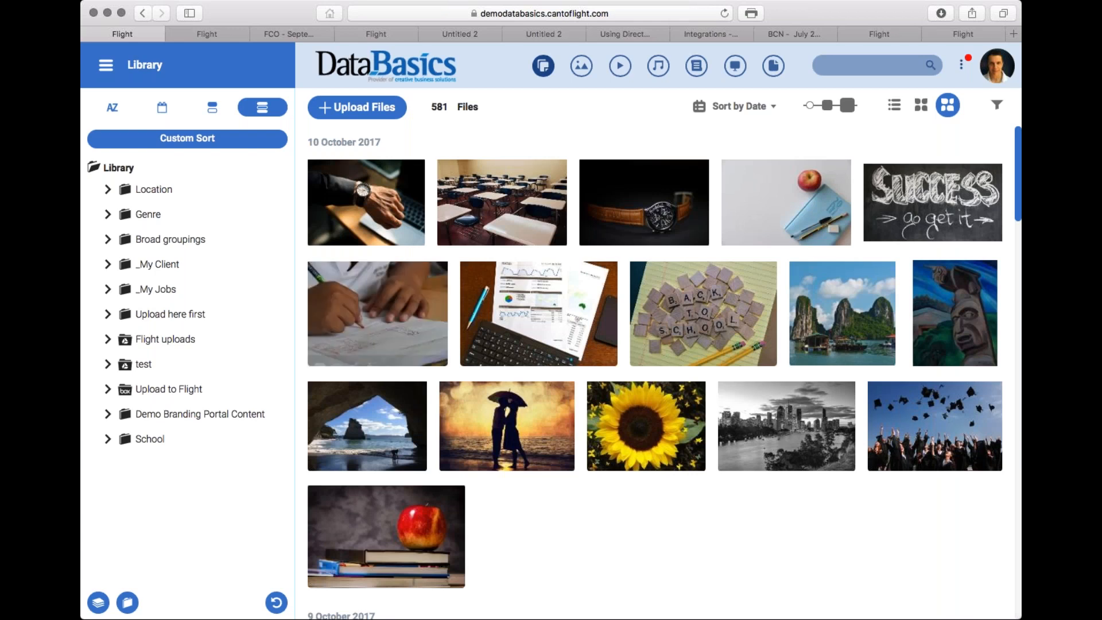
Step: Open Settings and check the Password Policy, with minimum password length 6
click(998, 72)
click(874, 265)
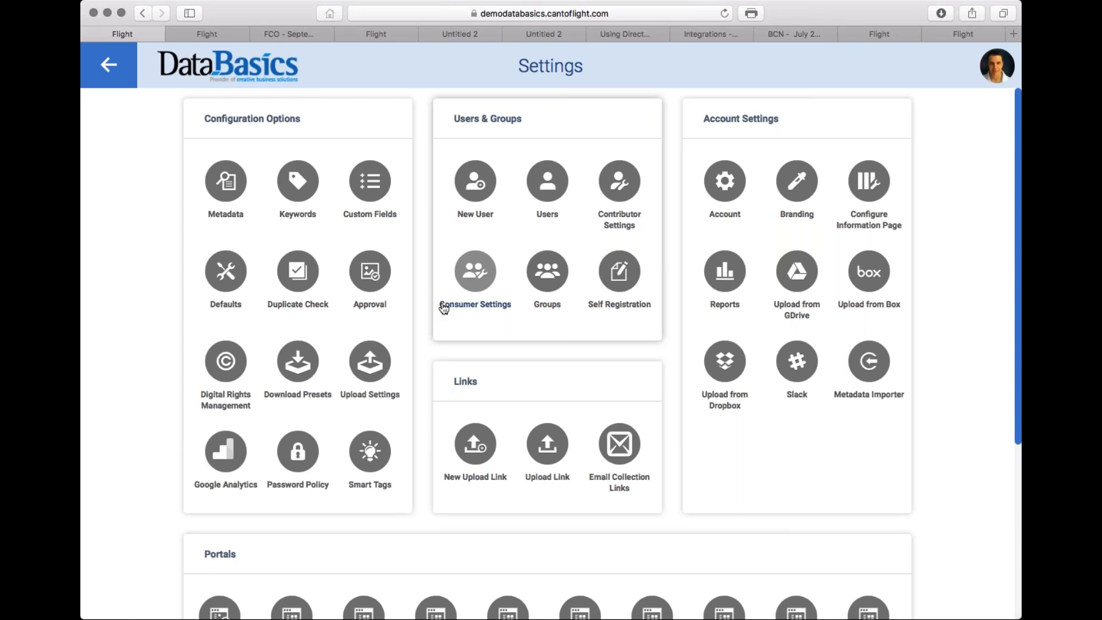
click(301, 454)
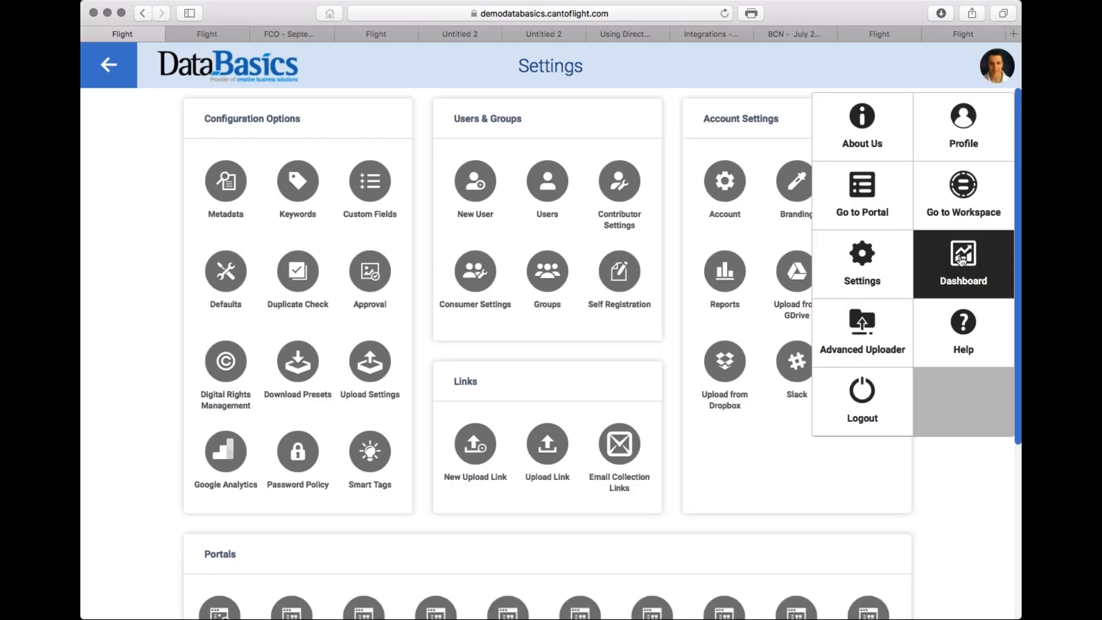
Step: Open the analytics dashboard and move the Activity Feed widget to the top-left slot
click(965, 259)
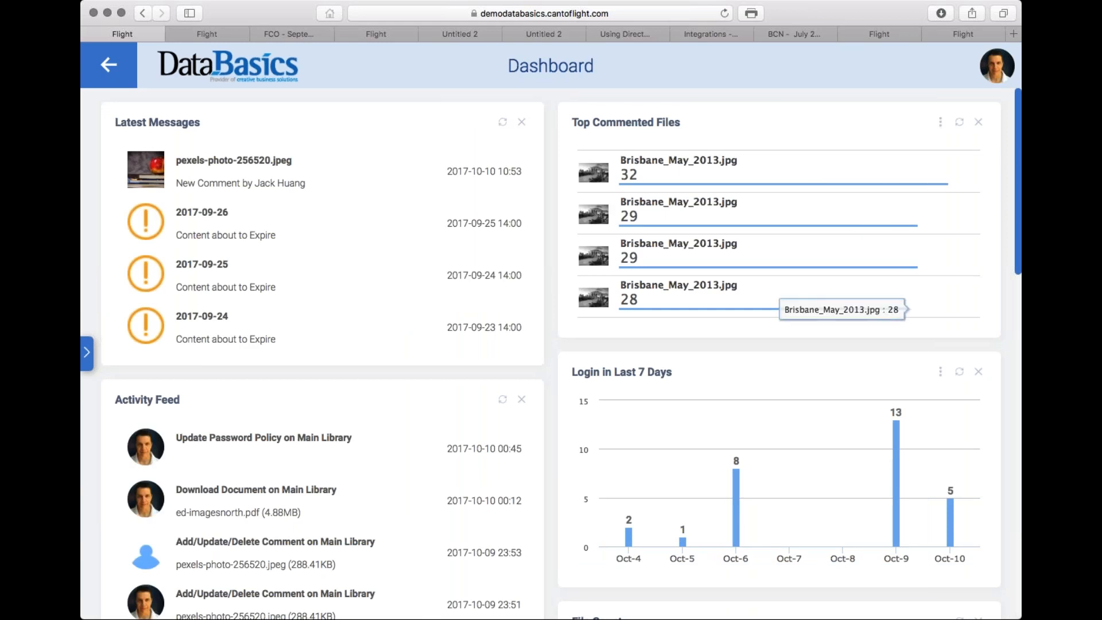
scroll(551, 354, down, 5)
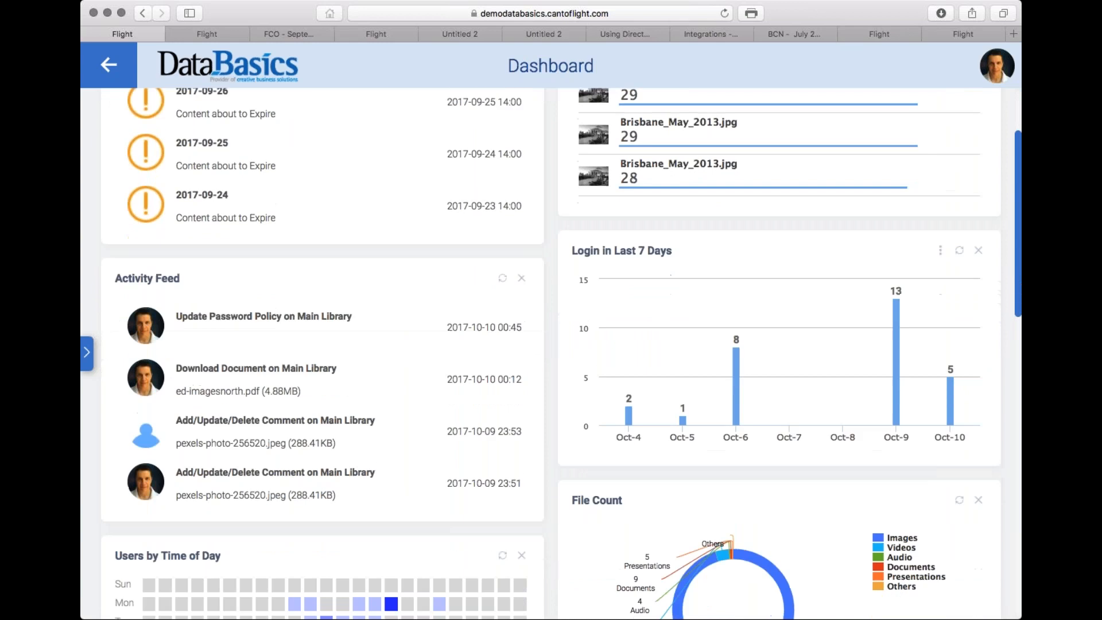
scroll(551, 354, down, 15)
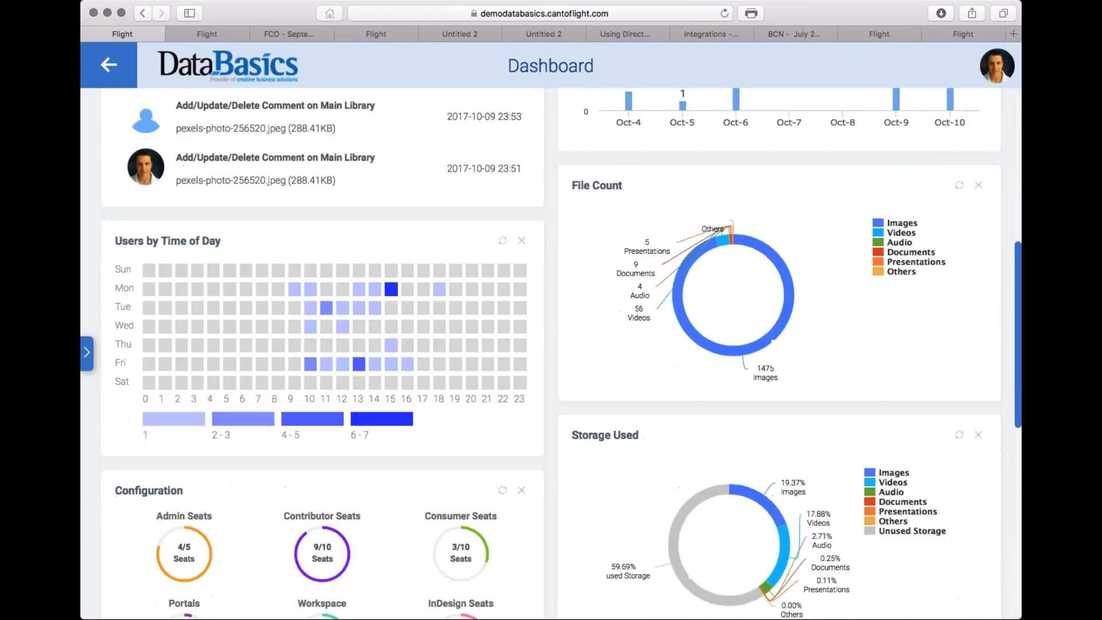
scroll(551, 354, down, 7)
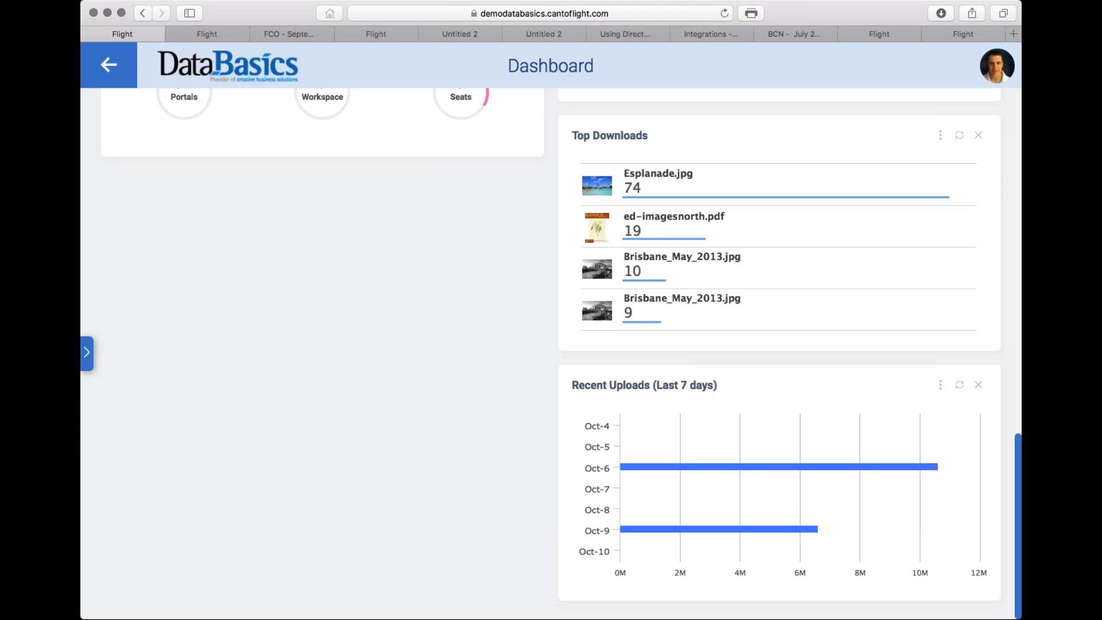
scroll(881, 270, up, 15)
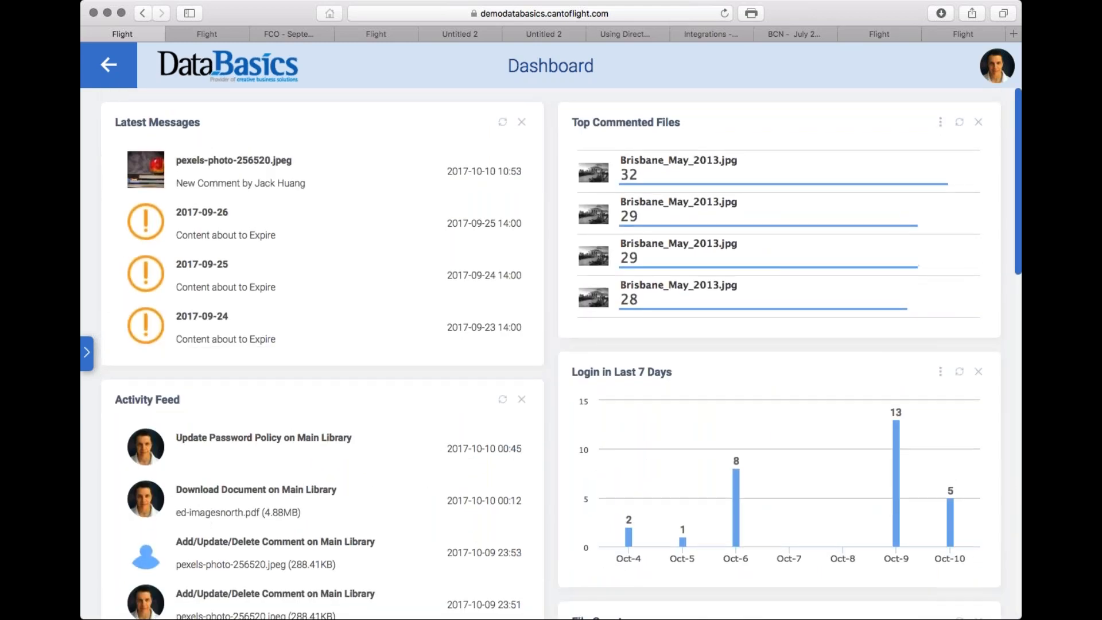
drag(345, 400, 332, 118)
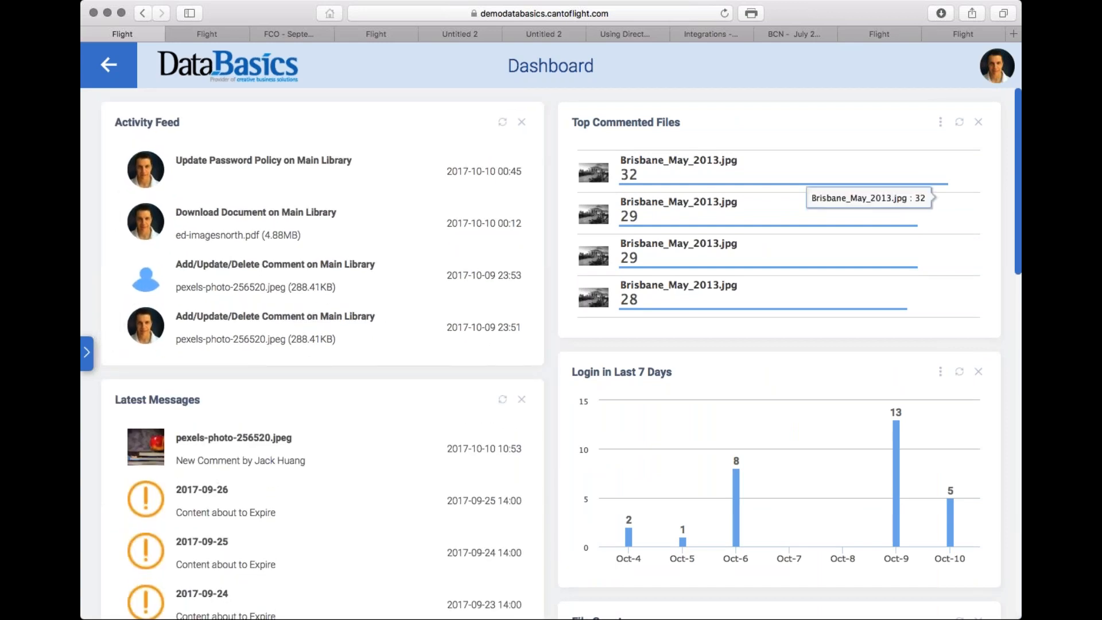
Step: Move the Storage Used widget into the left column, then return to the 581-file Library
mouse_move(723, 192)
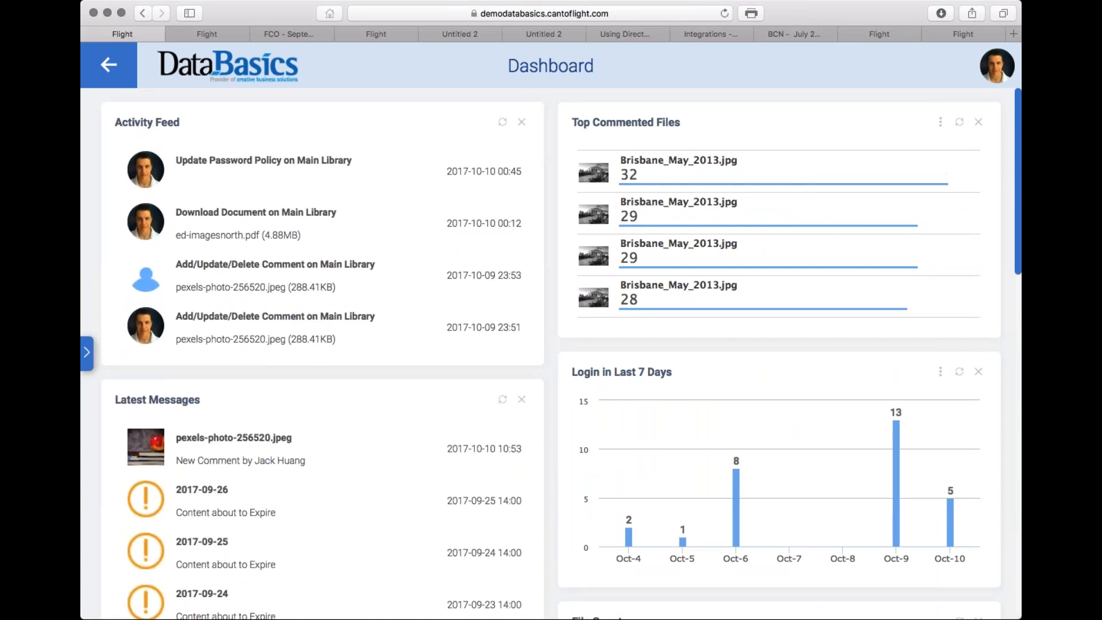
scroll(801, 431, down, 5)
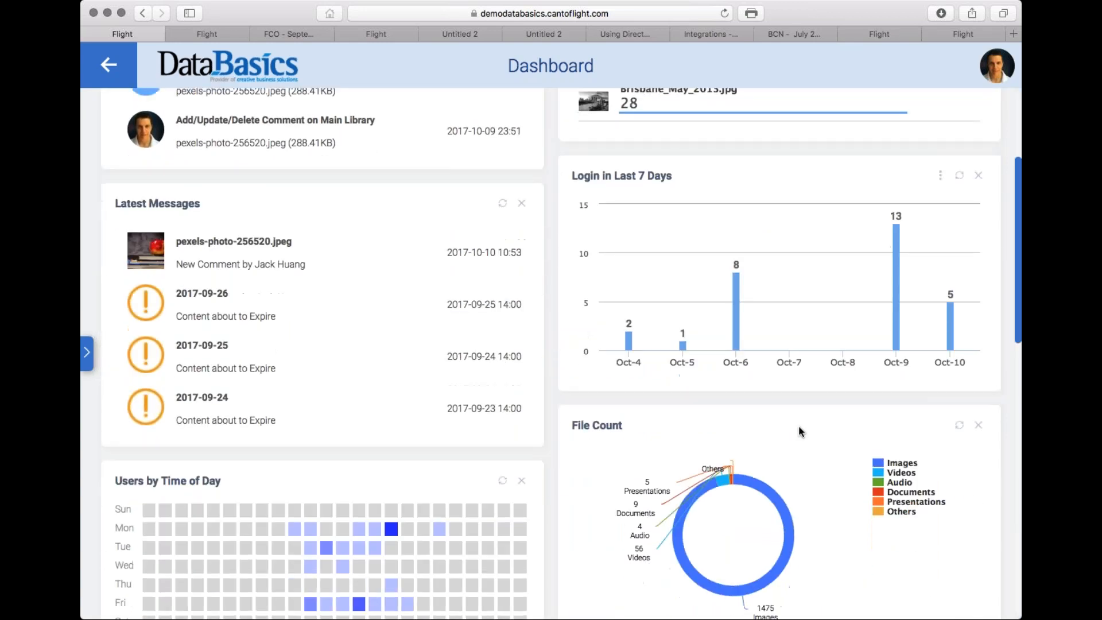
scroll(801, 431, down, 3)
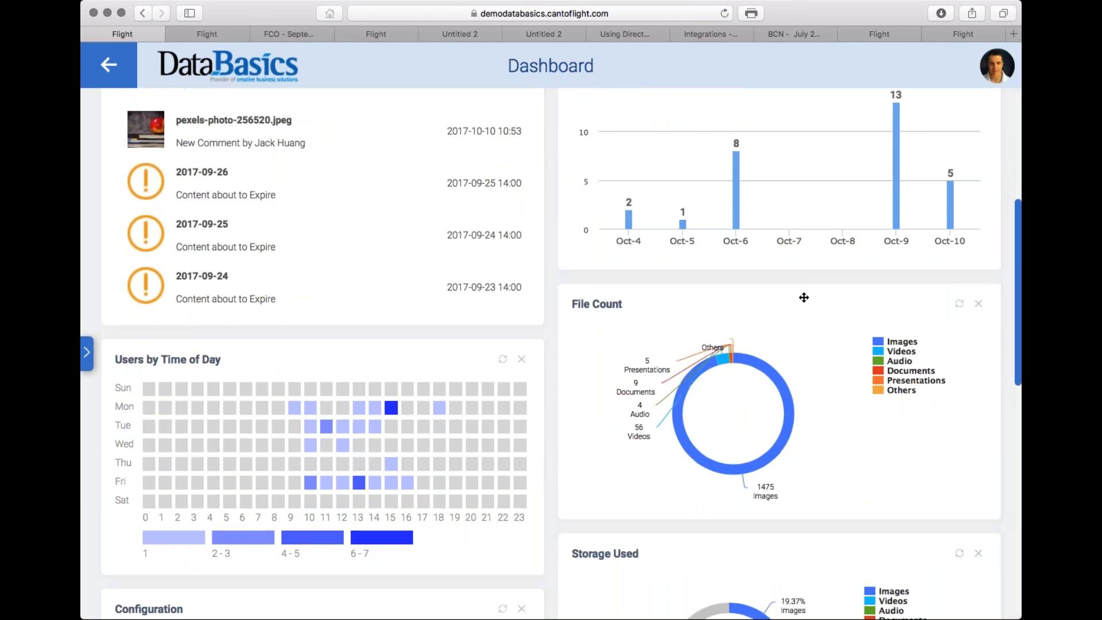
drag(698, 552, 230, 356)
scroll(731, 318, up, 8)
scroll(735, 264, down, 5)
mouse_move(731, 259)
scroll(735, 264, up, 5)
scroll(735, 264, down, 1)
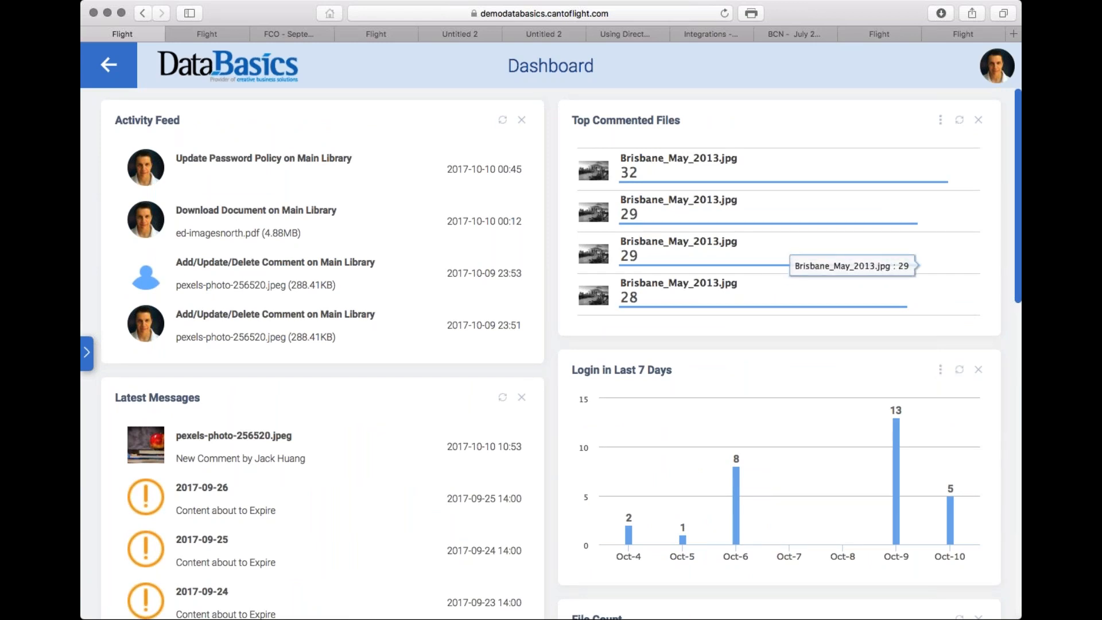
click(248, 65)
mouse_move(998, 68)
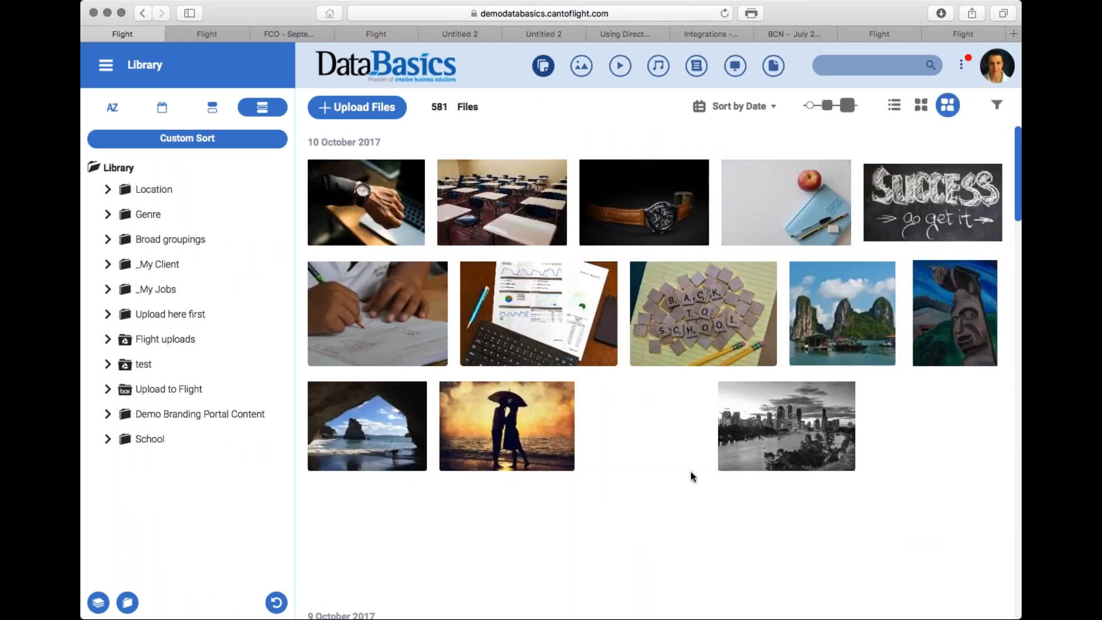
Step: View pexels-photo-256520.jpeg and its comments, then open its full details page
click(402, 534)
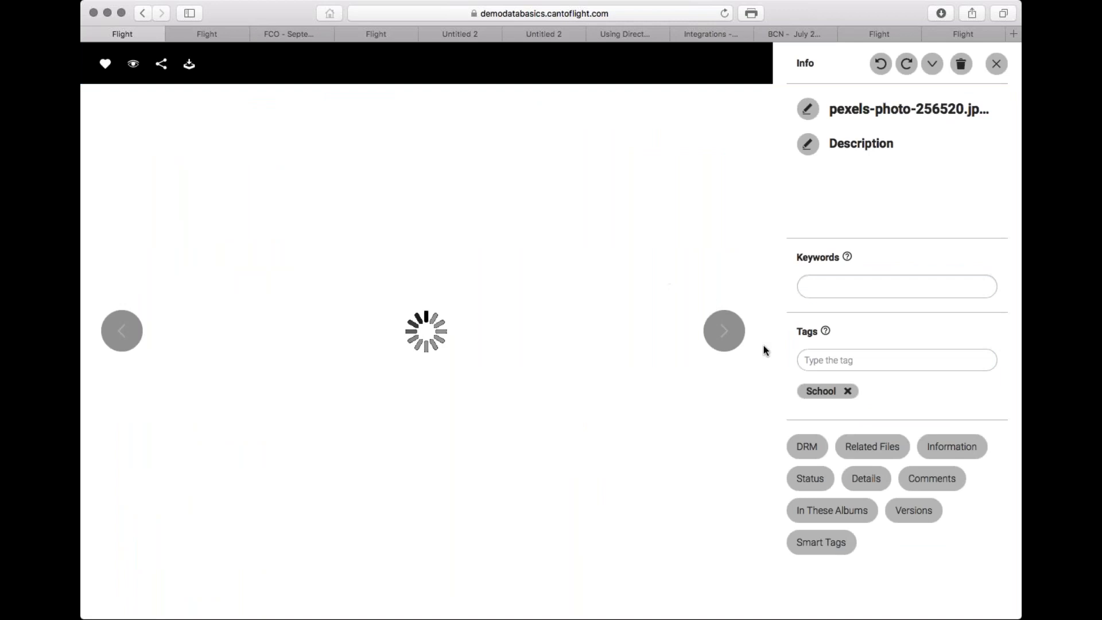
click(945, 480)
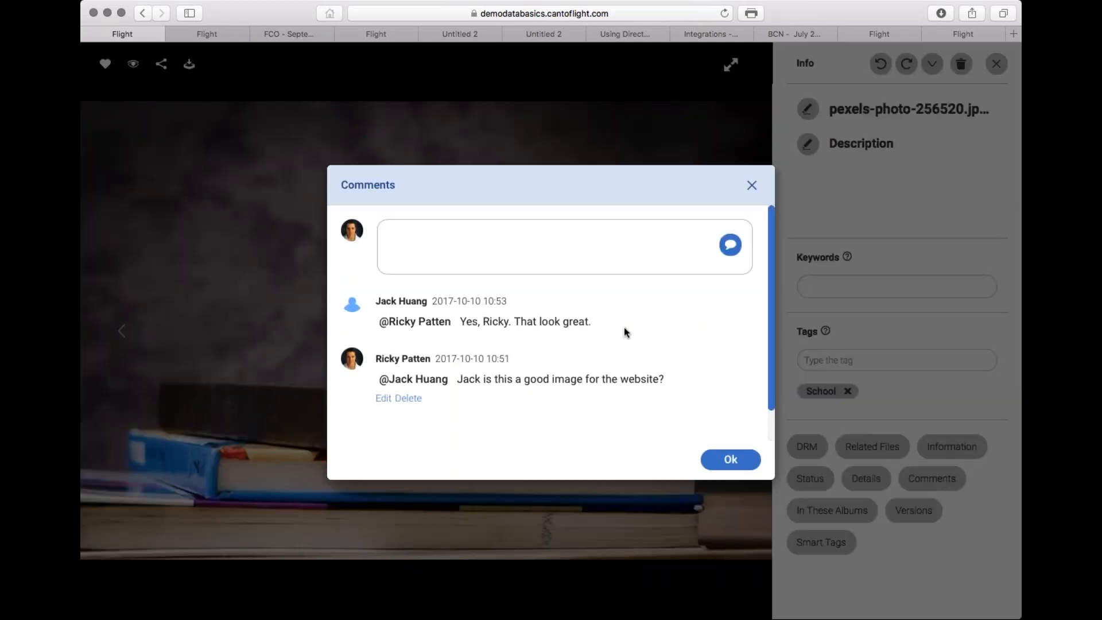
click(752, 185)
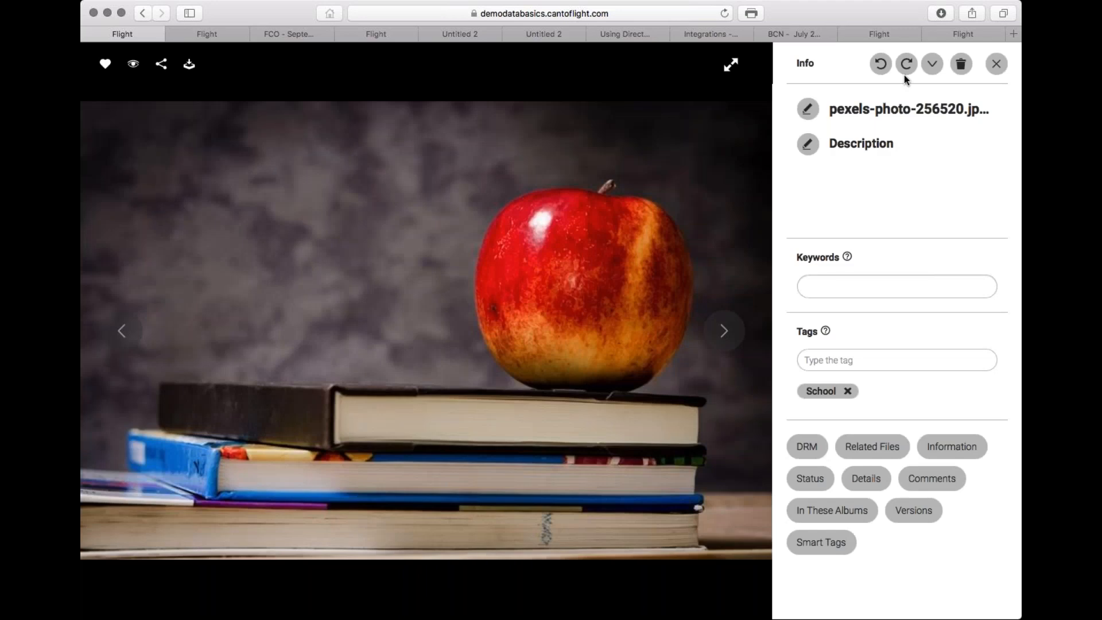
click(933, 65)
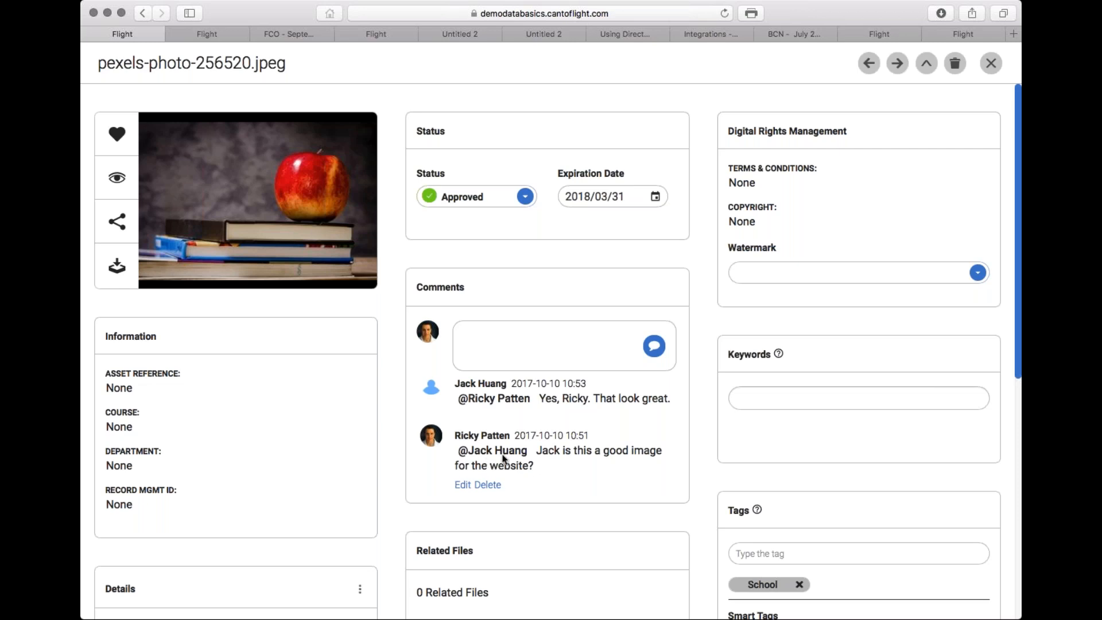
Step: Post the comment 'Approved for general access. Expiry date has to be adhered to.' and close the details page
scroll(503, 459, down, 10)
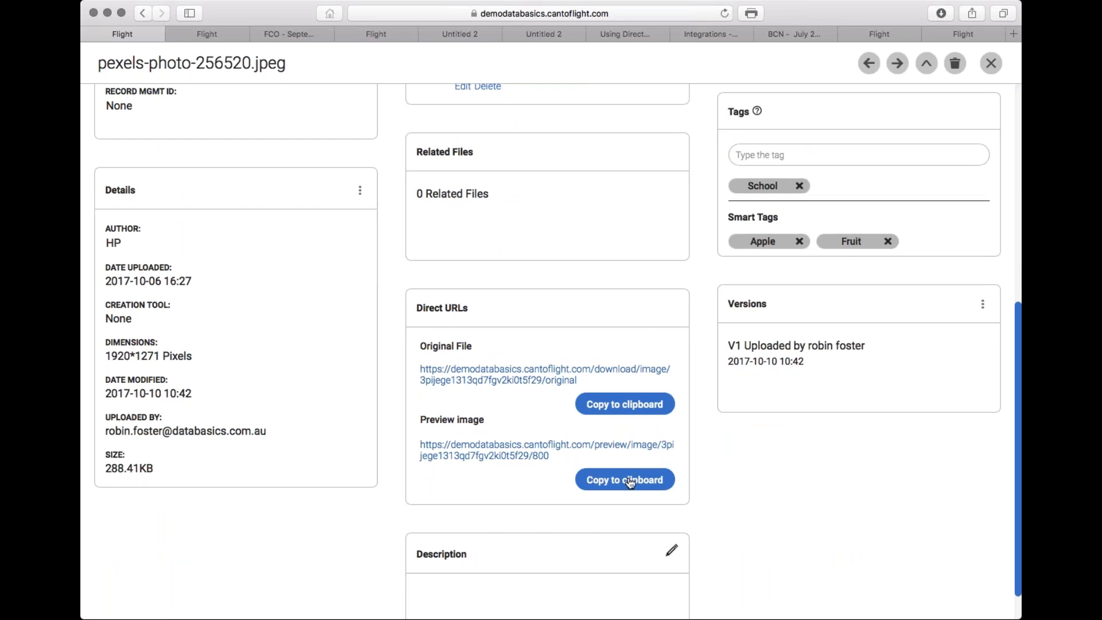
scroll(631, 483, up, 10)
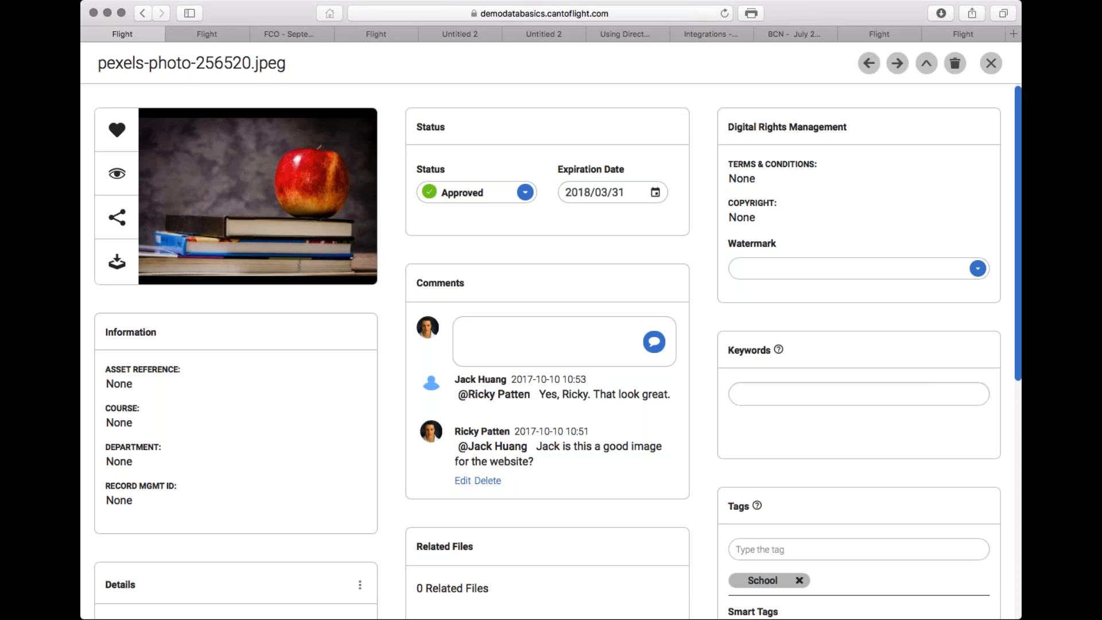
click(477, 336)
text(Approved fo)
text(r general a)
text(ccess. )
text(Expiry dat)
text(e has to be a)
text(dhered )
text(to.)
click(654, 345)
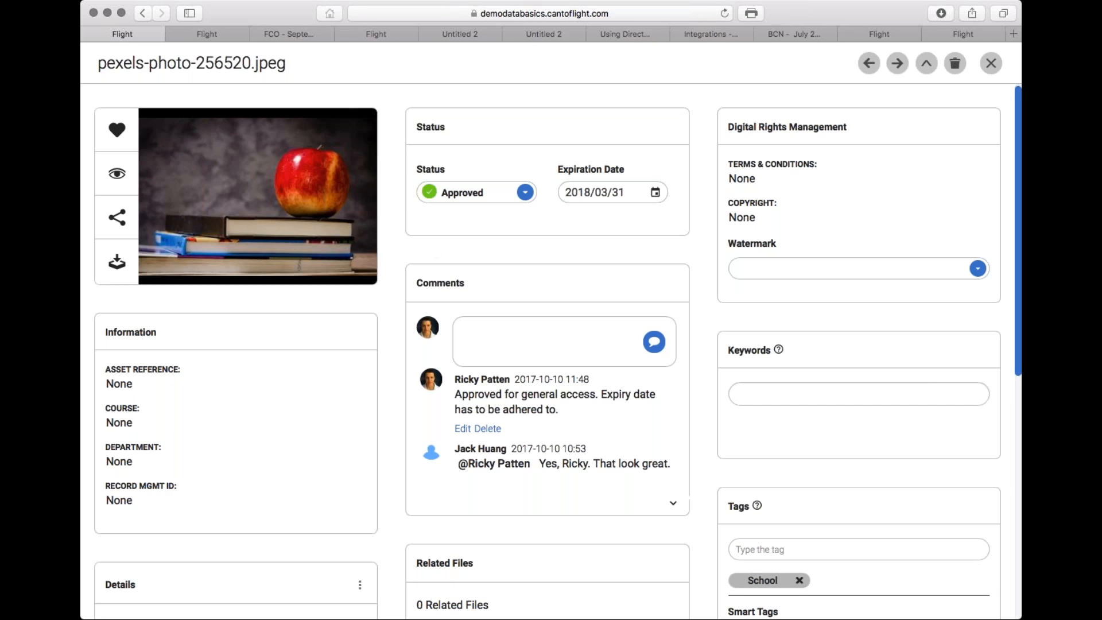
click(991, 62)
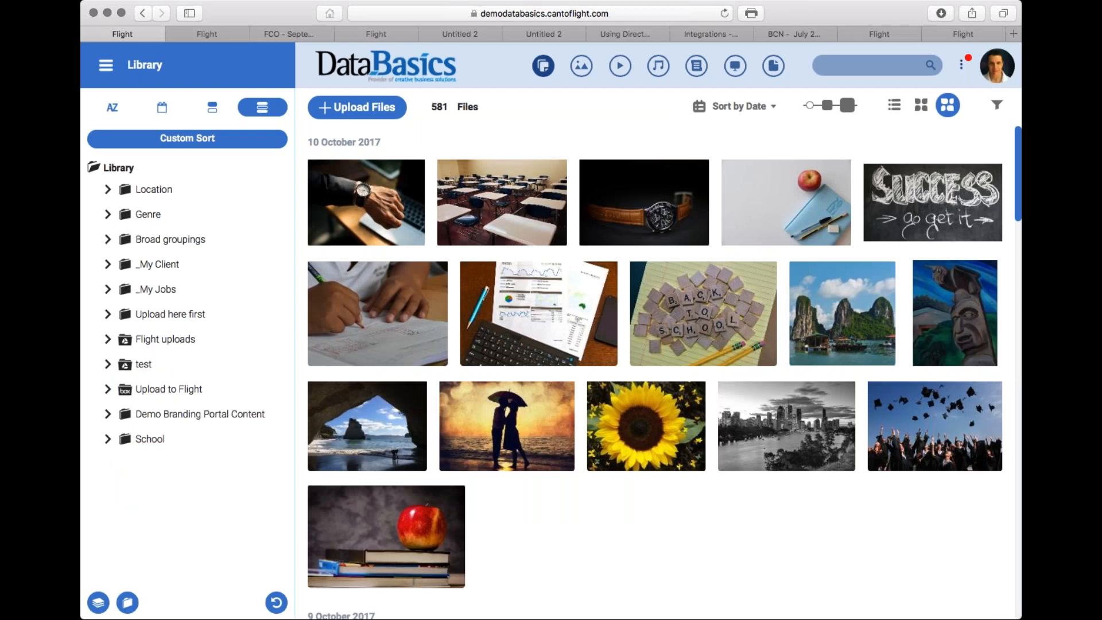
Step: Switch to the canto.com Integrations browser tab
click(708, 34)
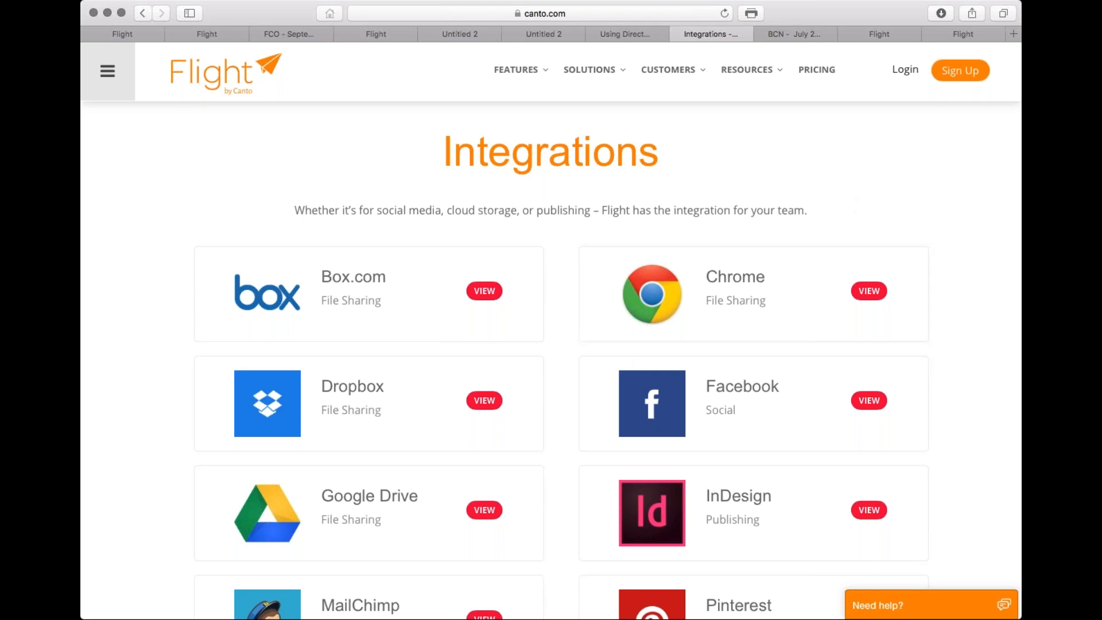
Step: Browse all the integration cards, then switch back to the DataBasics Flight library tab
scroll(992, 487, down, 5)
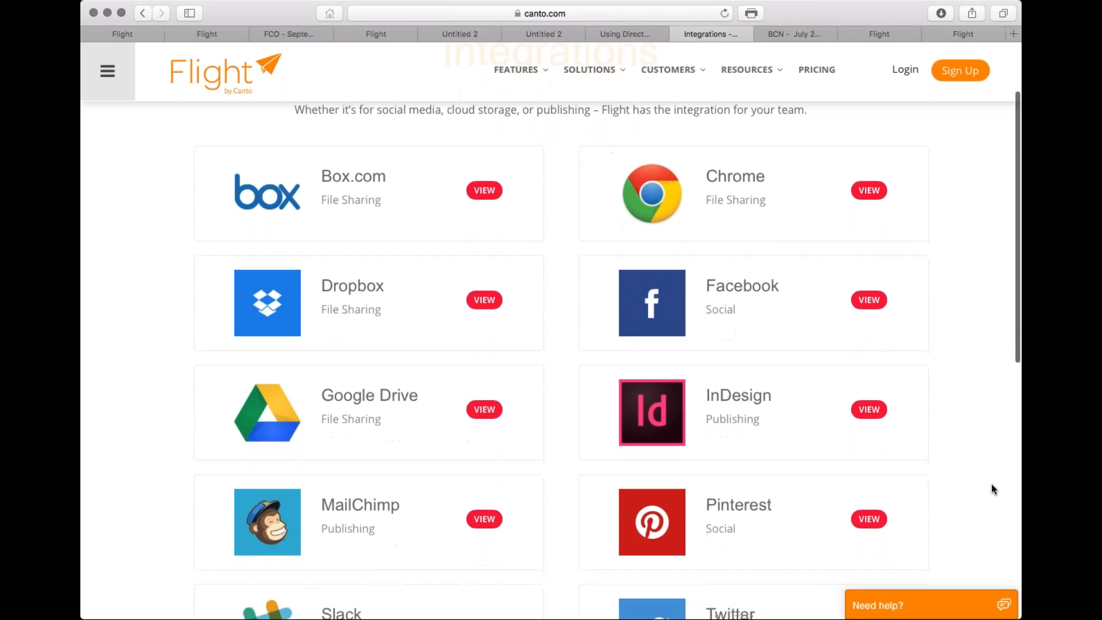
scroll(992, 489, down, 2)
scroll(992, 485, down, 4)
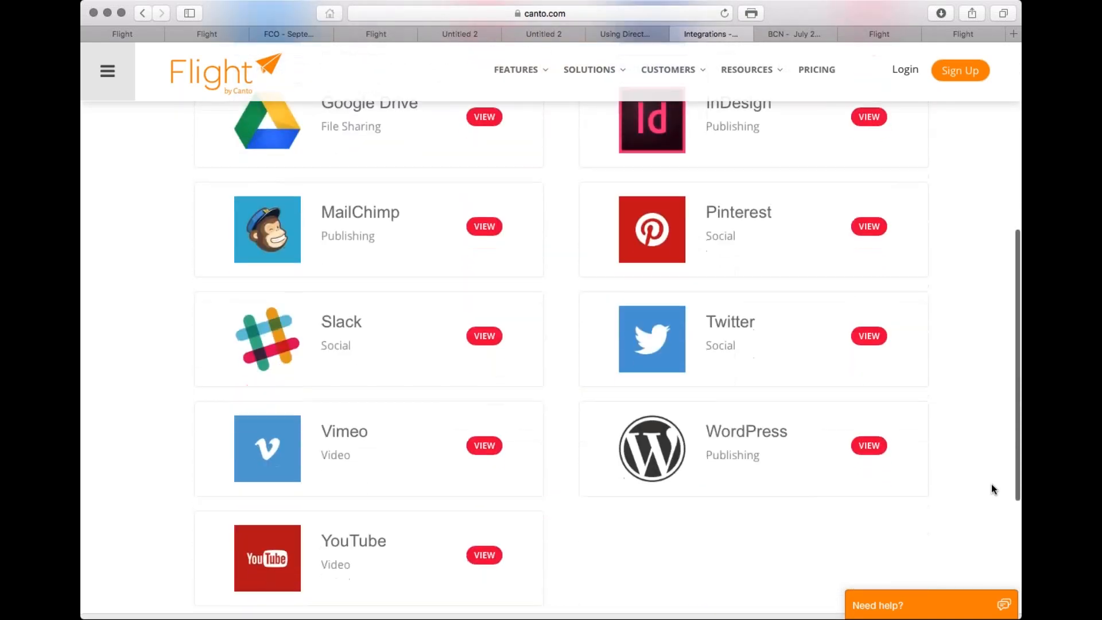
scroll(992, 487, up, 5)
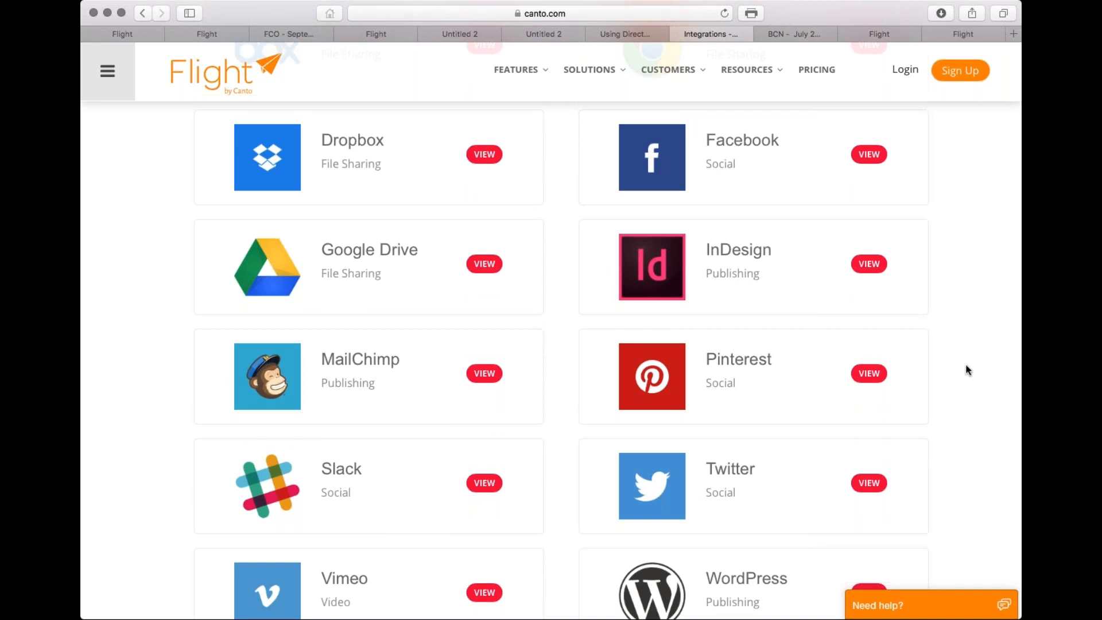
scroll(978, 401, down, 6)
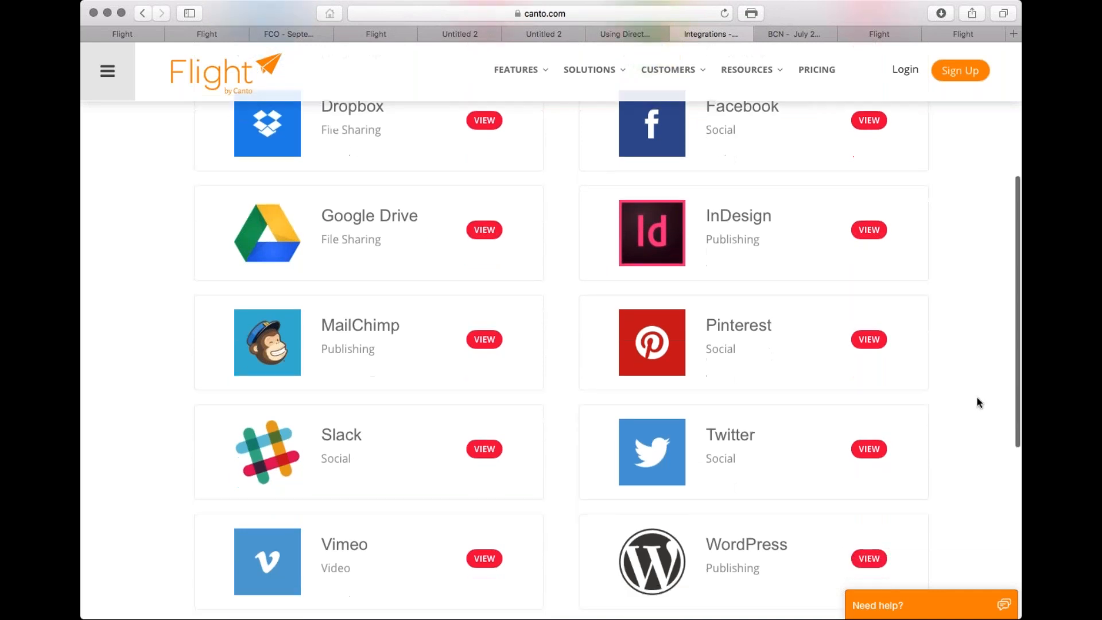
scroll(979, 402, up, 10)
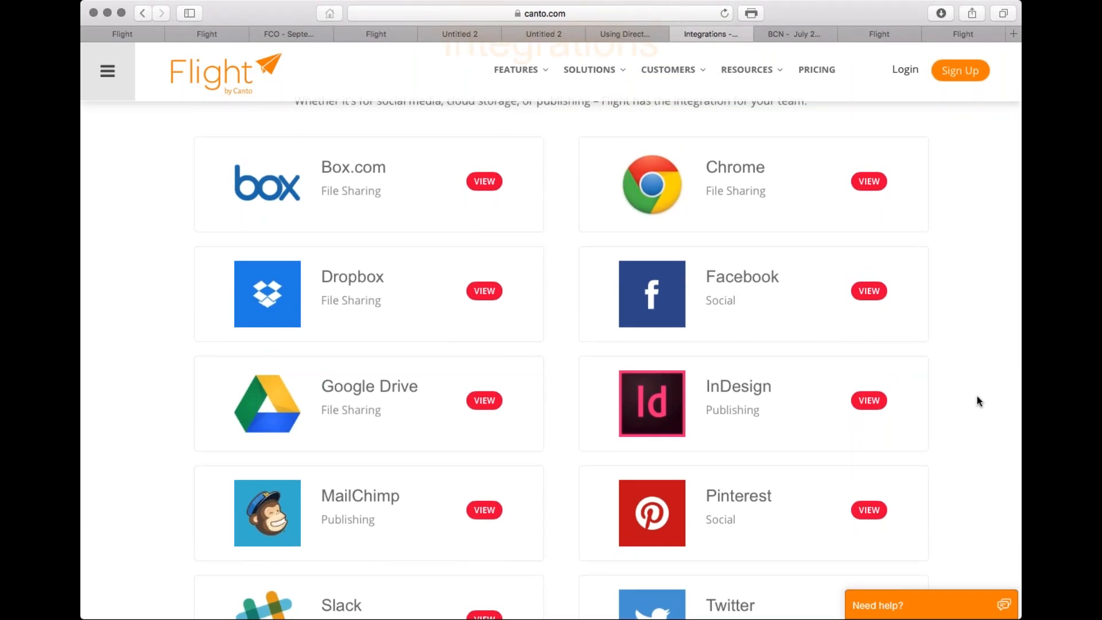
scroll(978, 400, up, 3)
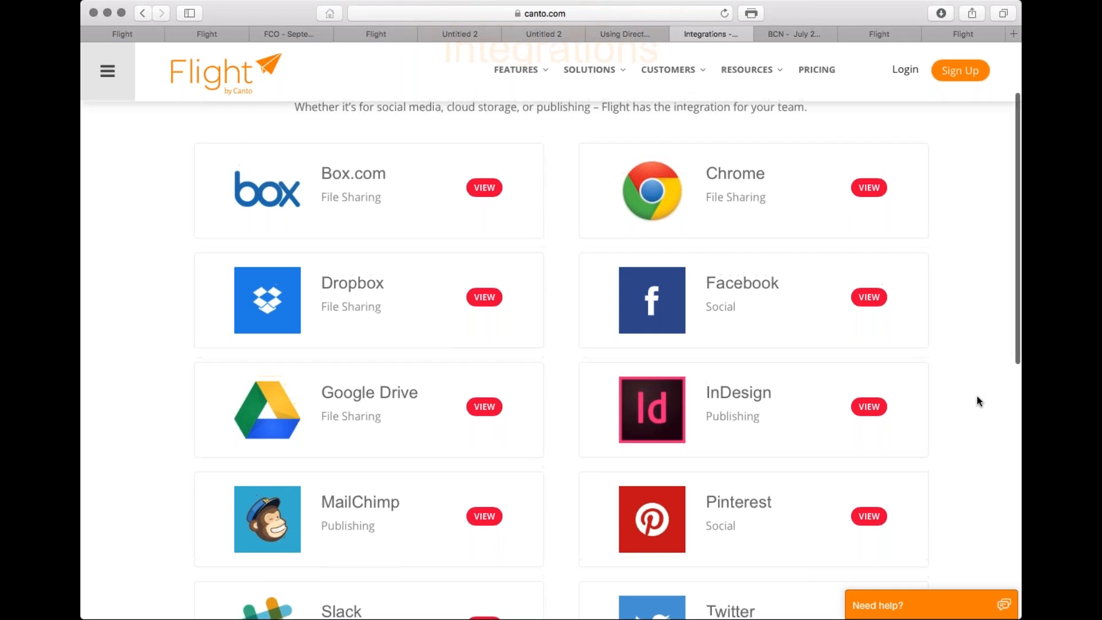
scroll(978, 401, down, 3)
scroll(978, 401, down, 1)
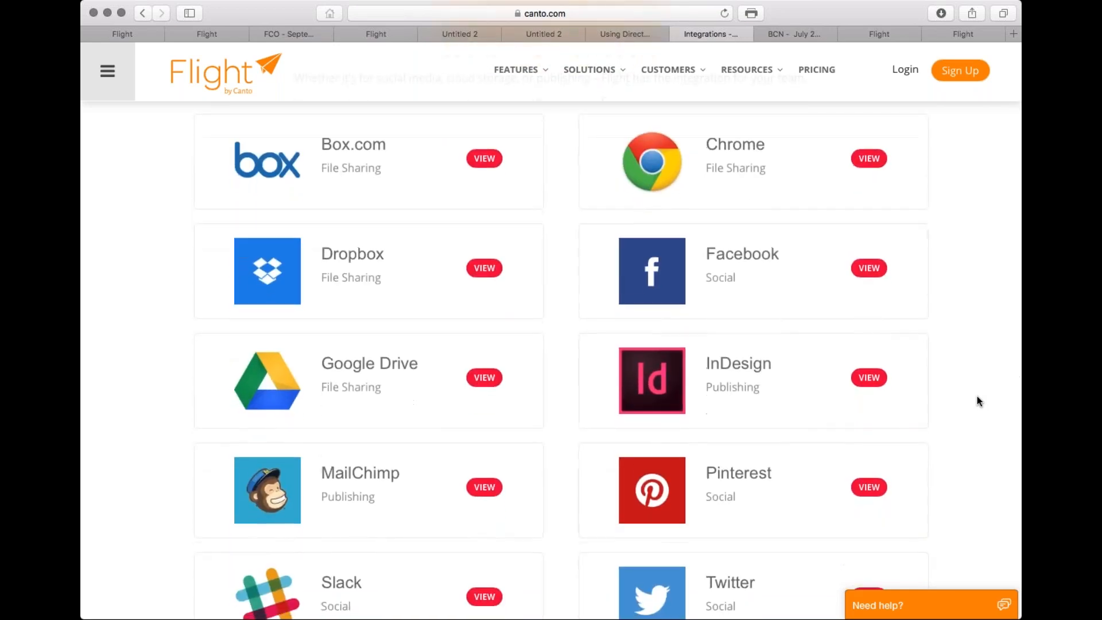
scroll(980, 401, down, 4)
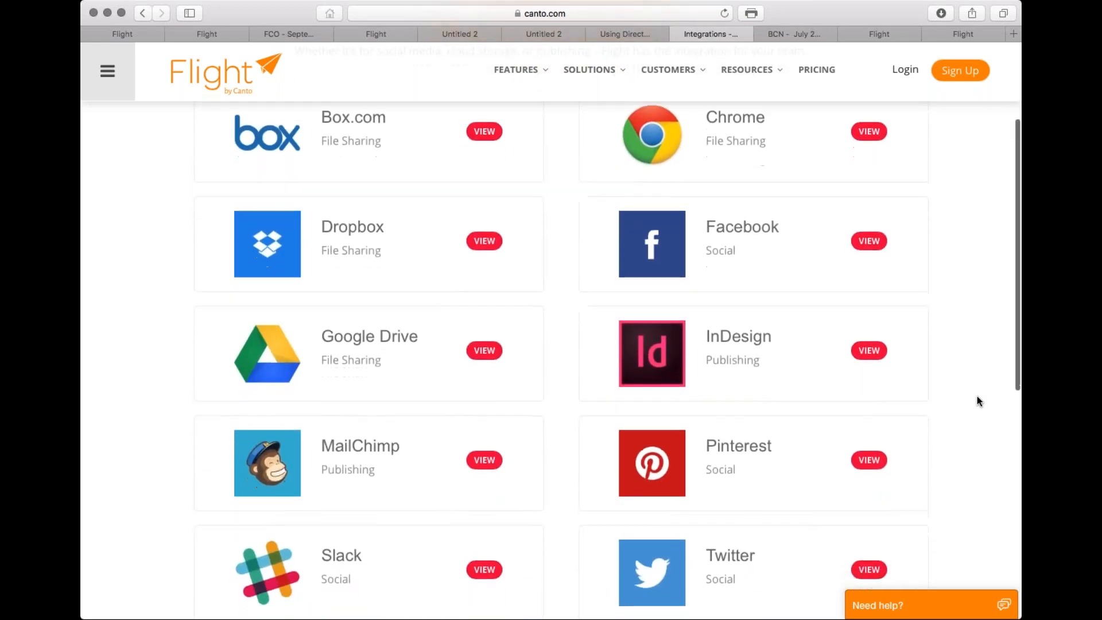
scroll(979, 401, down, 5)
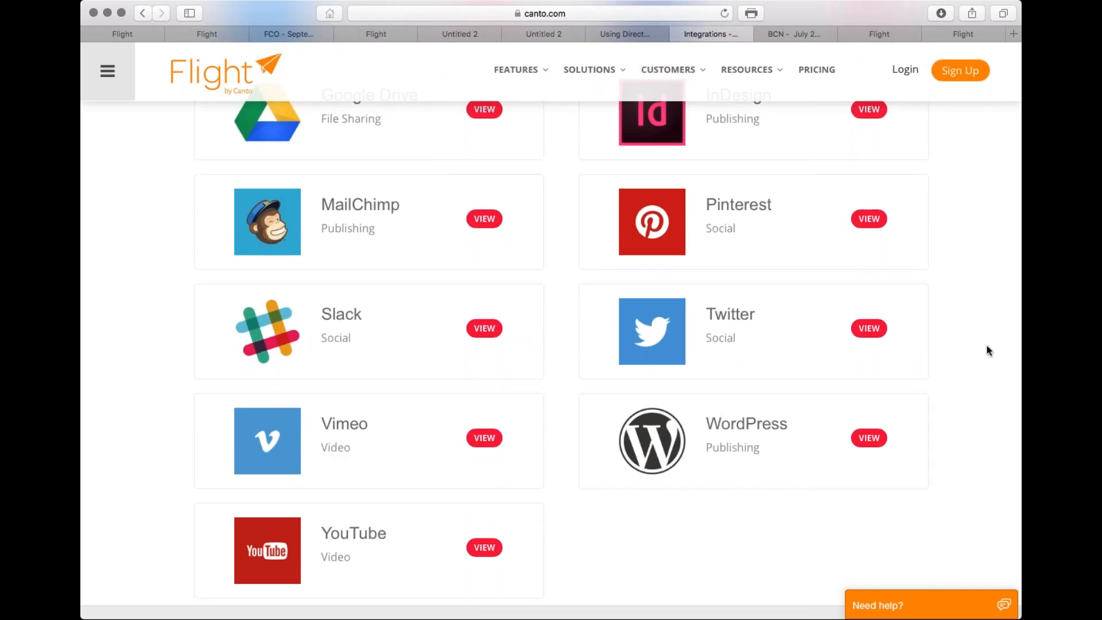
scroll(988, 350, up, 5)
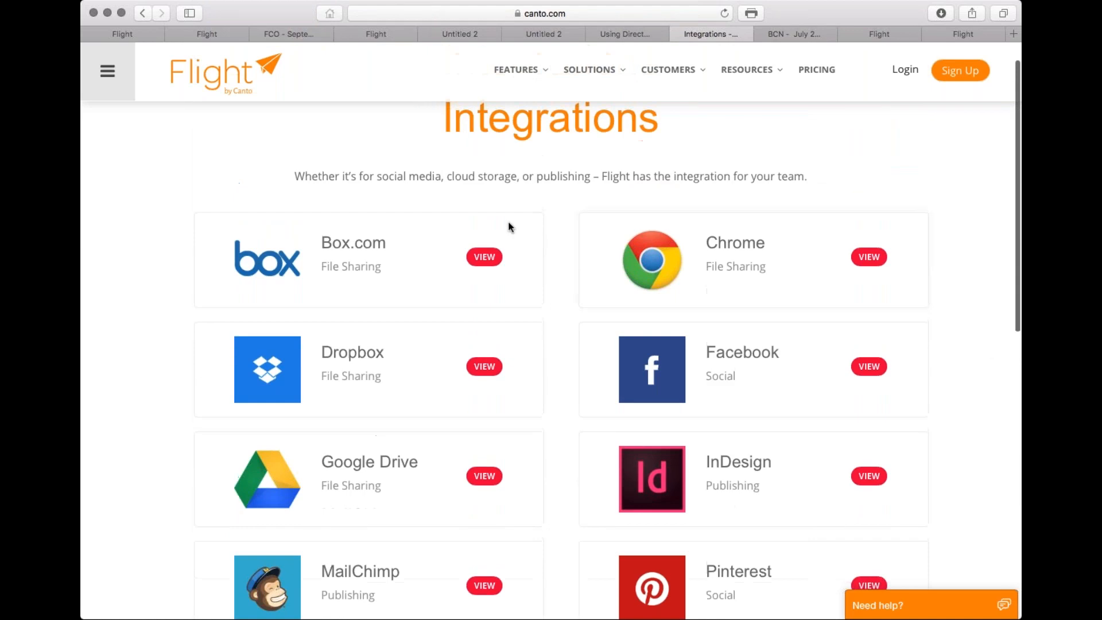
click(123, 36)
mouse_move(371, 241)
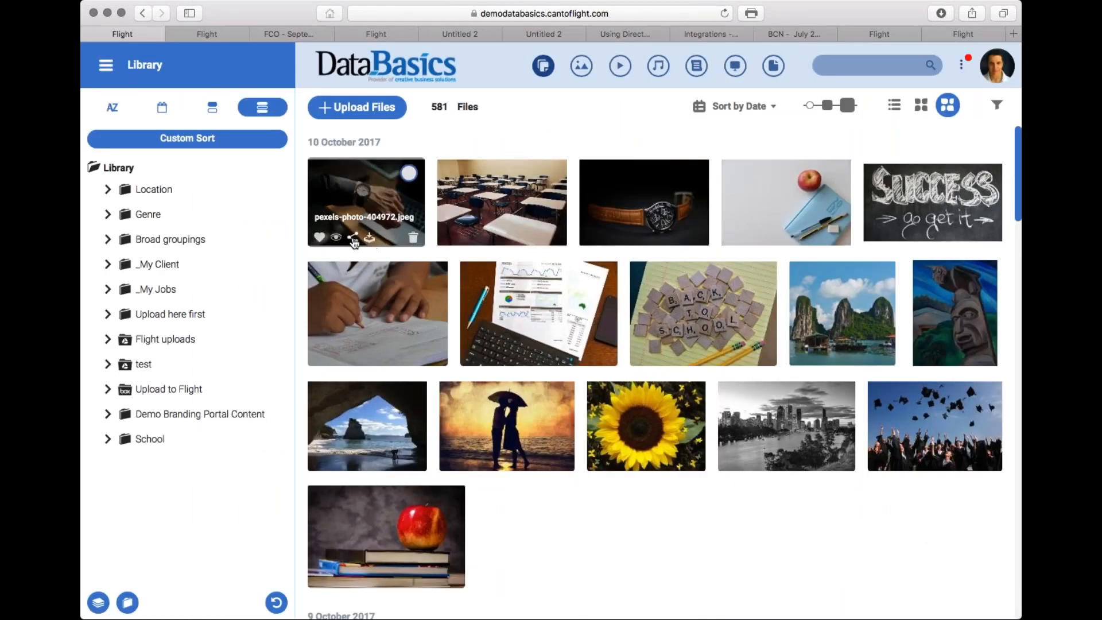
Step: View and close sharing options for pexels-photo-404972.jpeg, visit Settings, then return to Integrations
click(353, 238)
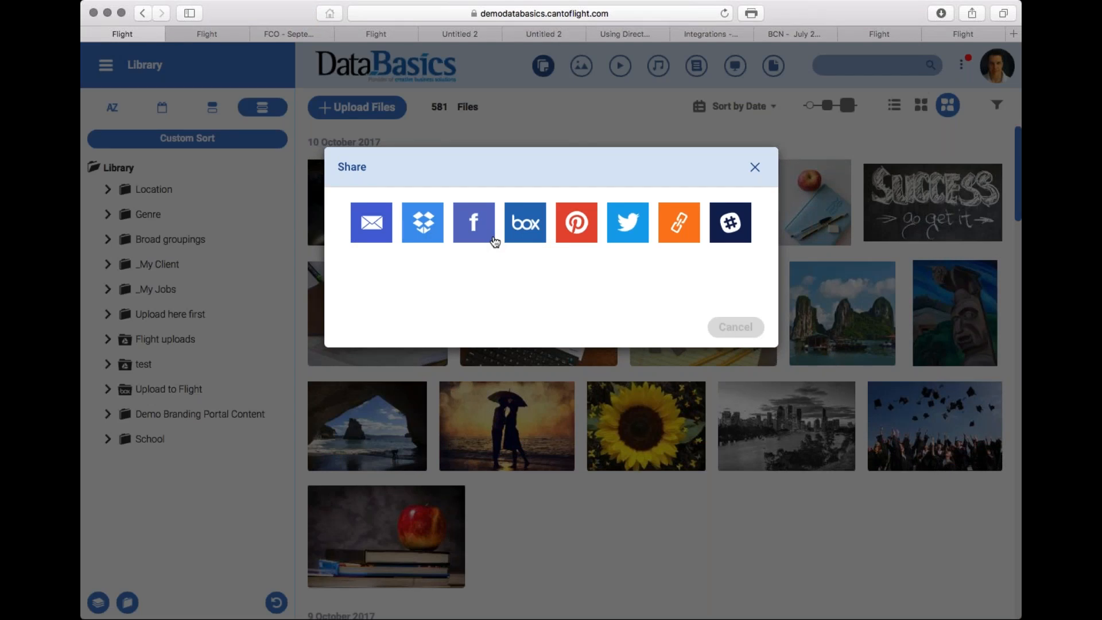
click(755, 167)
click(999, 66)
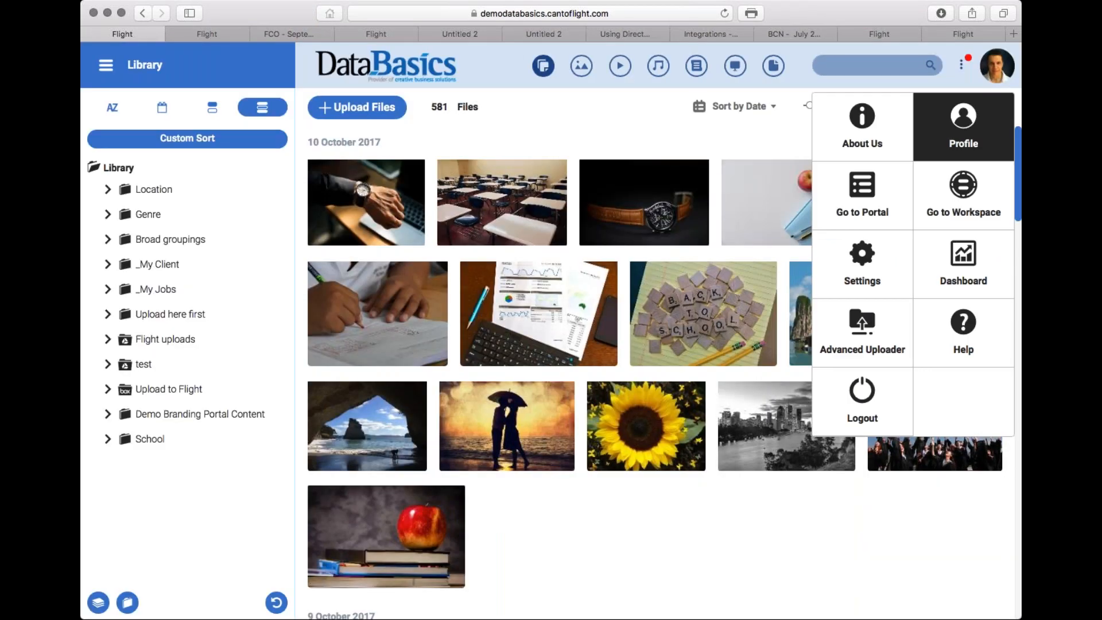
click(864, 267)
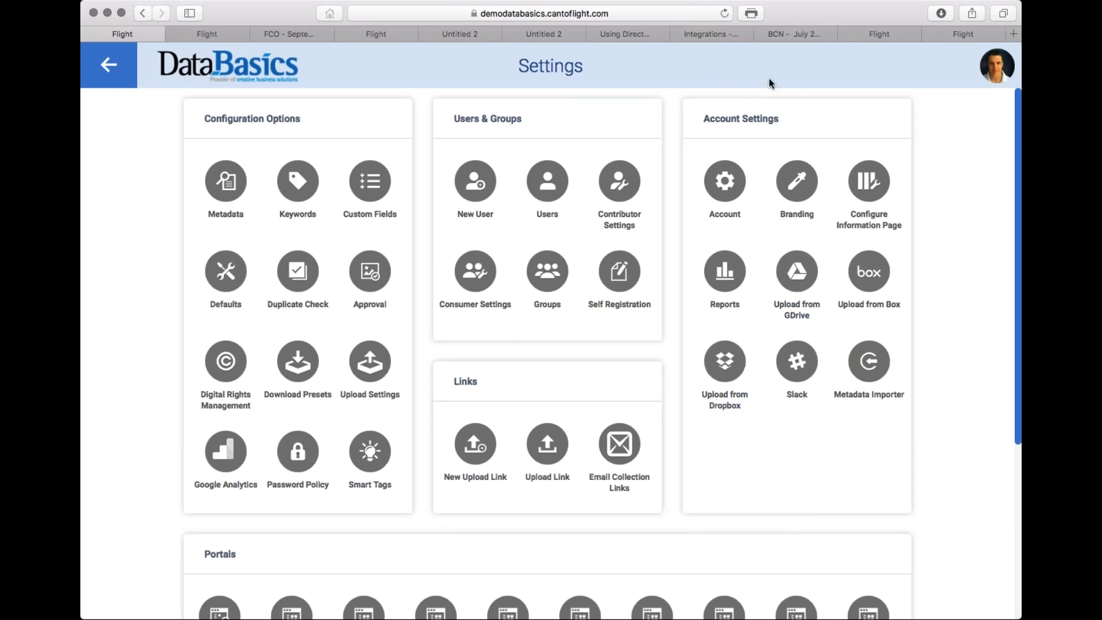
click(700, 35)
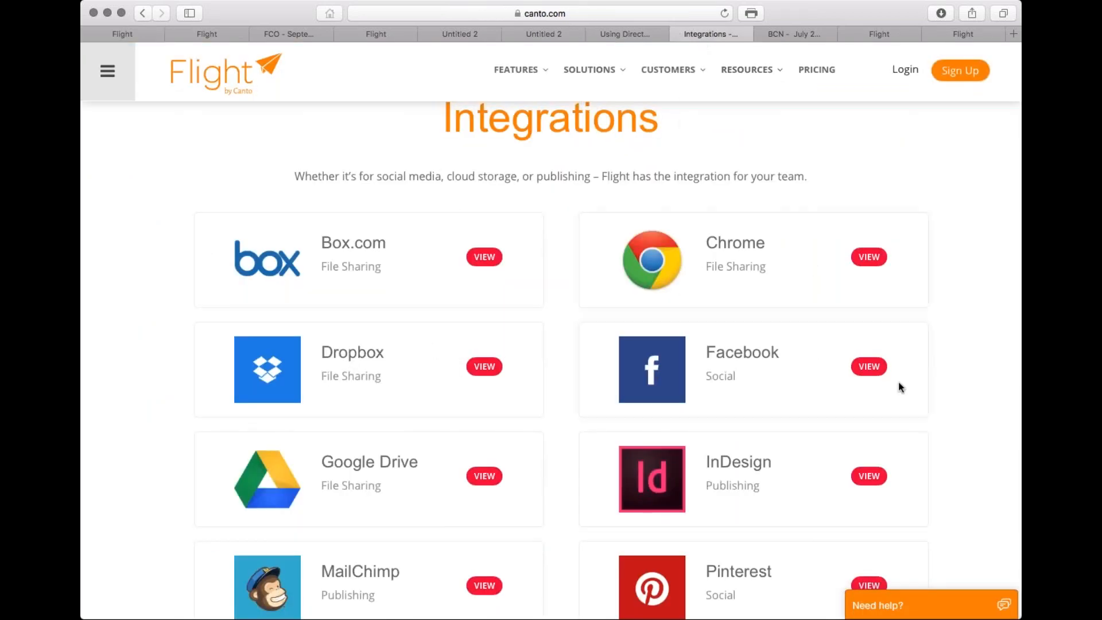
Step: Switch to the Flight tab showing the shared portal with one file dated 1 September 2017
scroll(969, 462, down, 3)
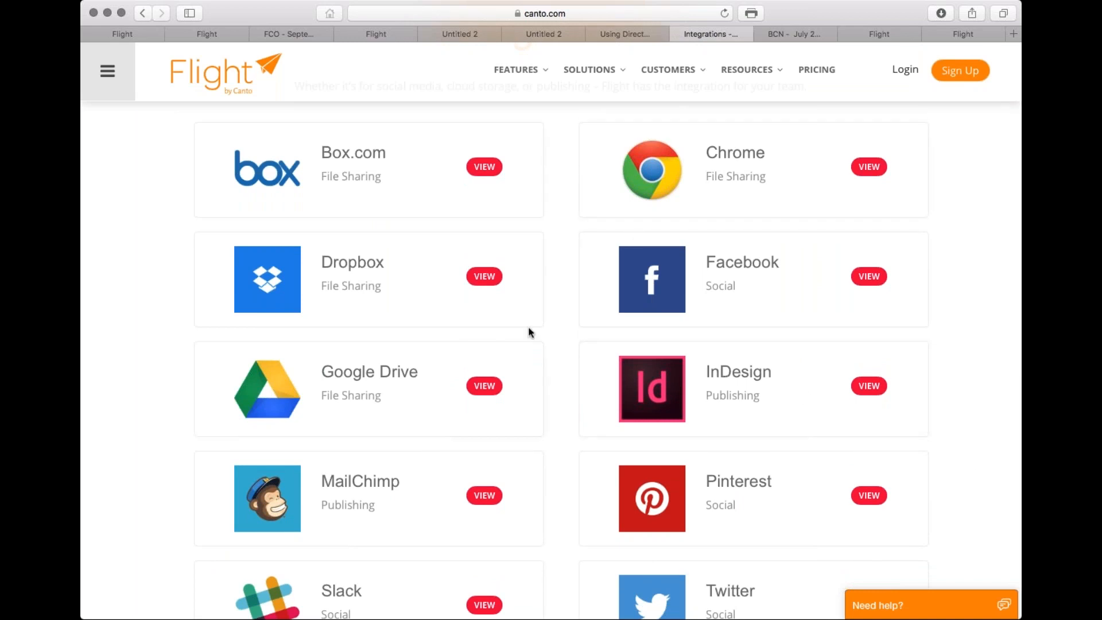
click(866, 33)
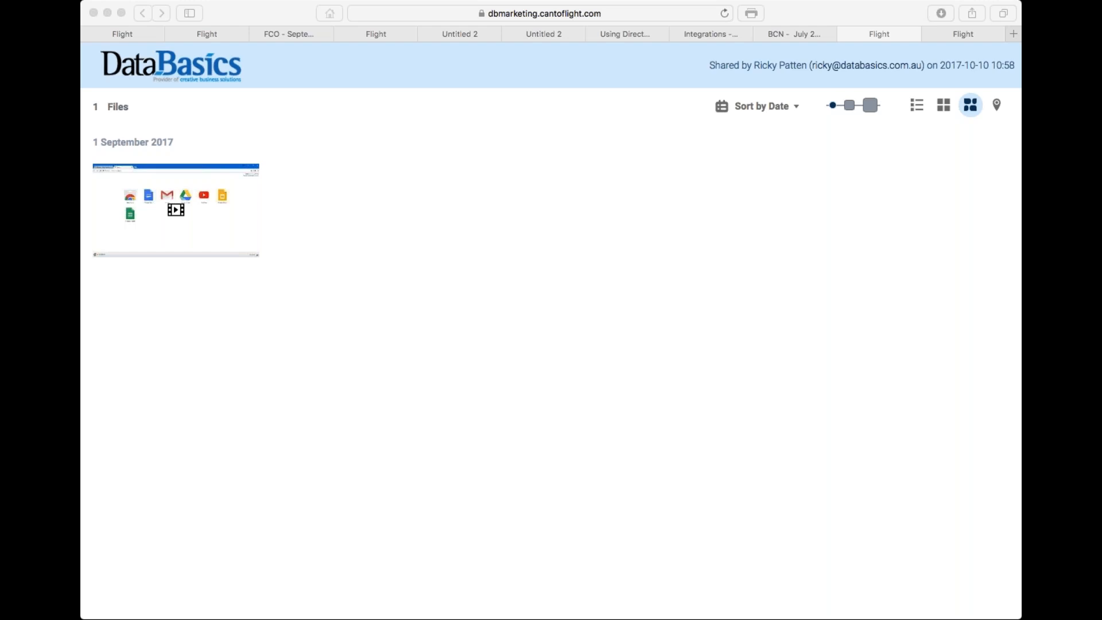
Step: Open the shared video file in the preview viewer with its Info panel
click(420, 248)
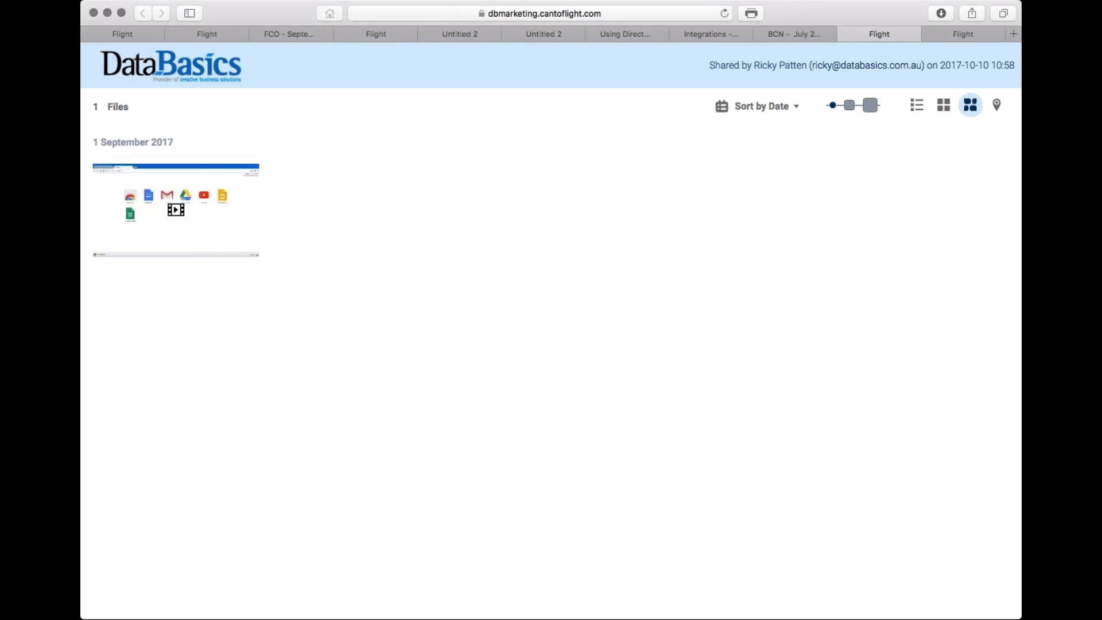
click(176, 208)
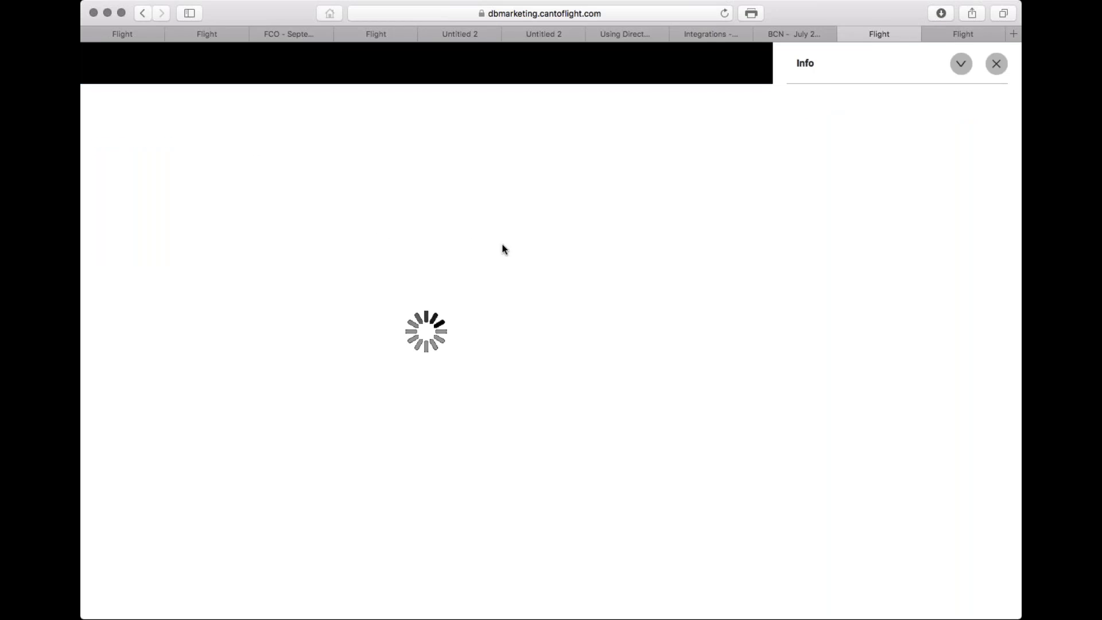